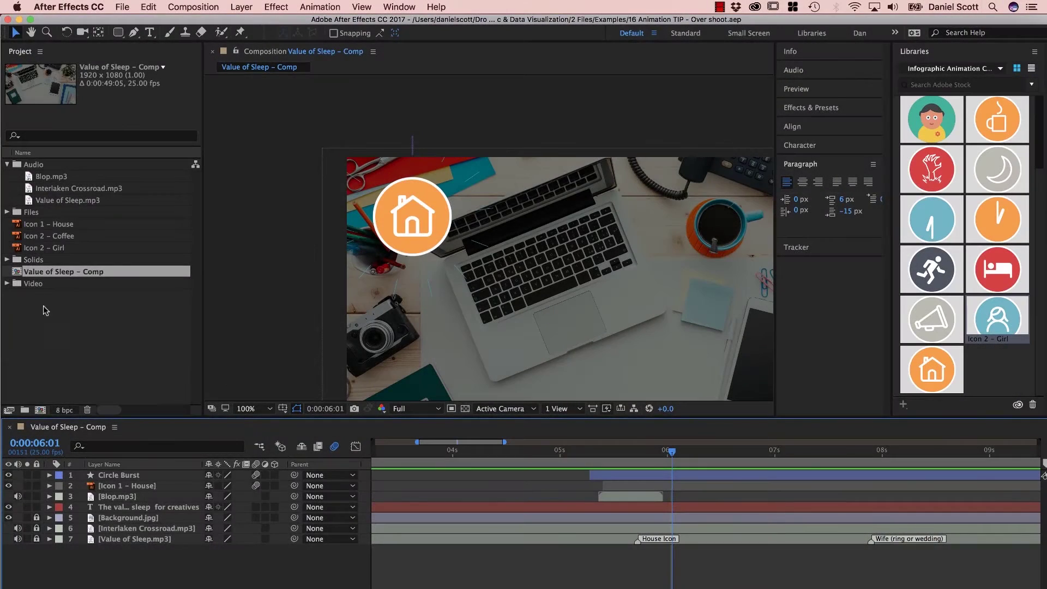
- Start a new composition and name it Overshoot
{"action": "left_click", "coordinate": [46, 310]}
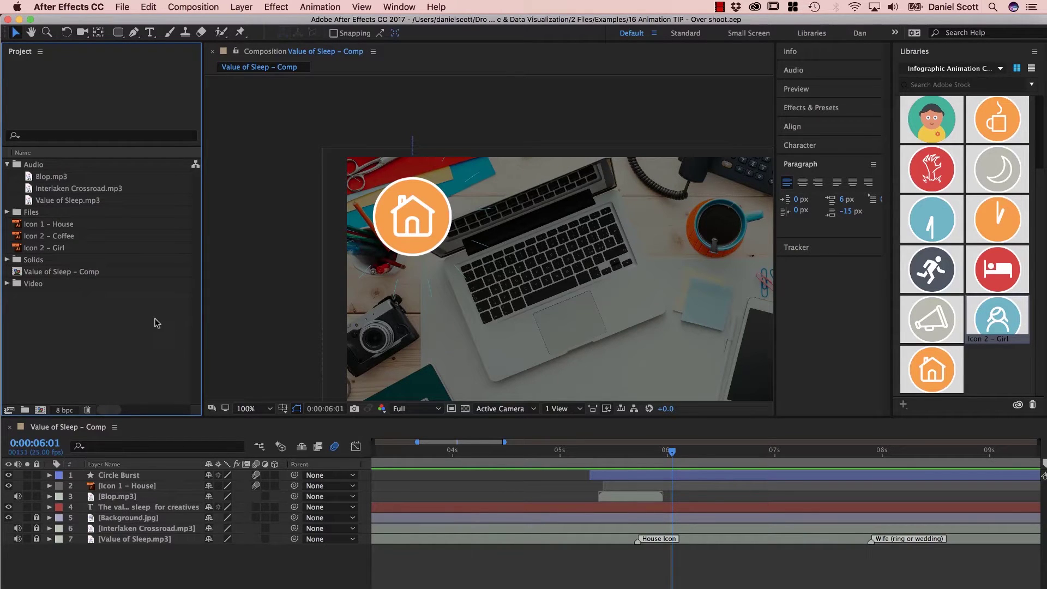
{"action": "left_click", "coordinate": [87, 271]}
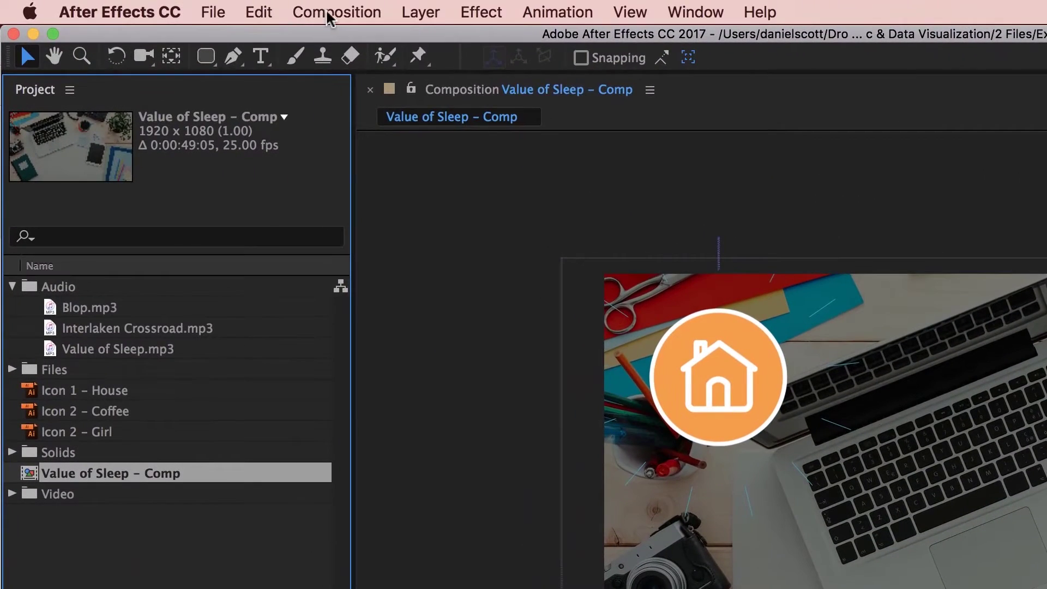
{"action": "left_click", "coordinate": [192, 6]}
{"action": "left_click", "coordinate": [327, 39]}
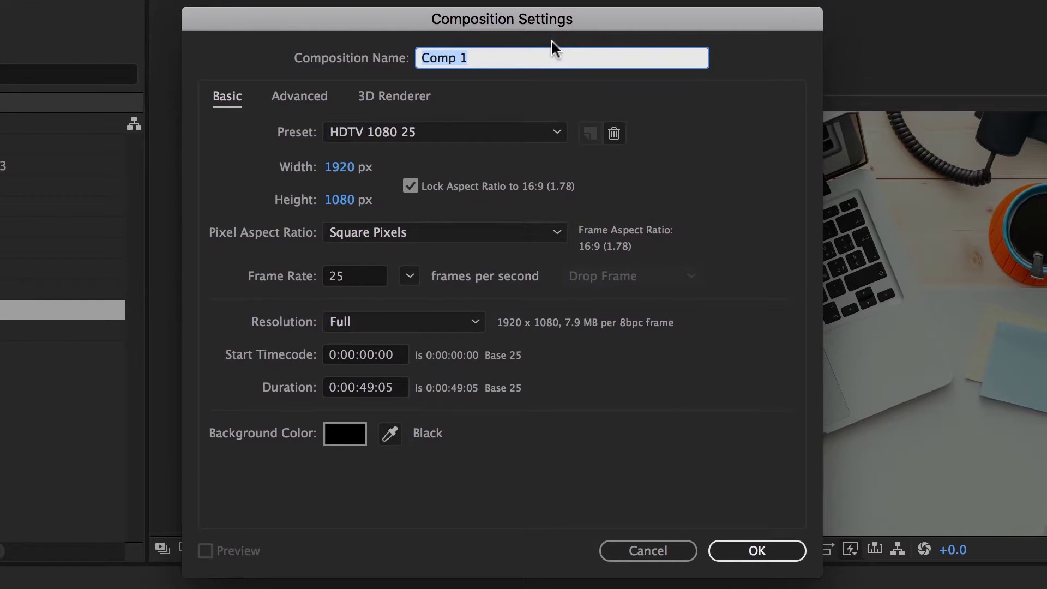
{"action": "type", "text": "Overshoot"}
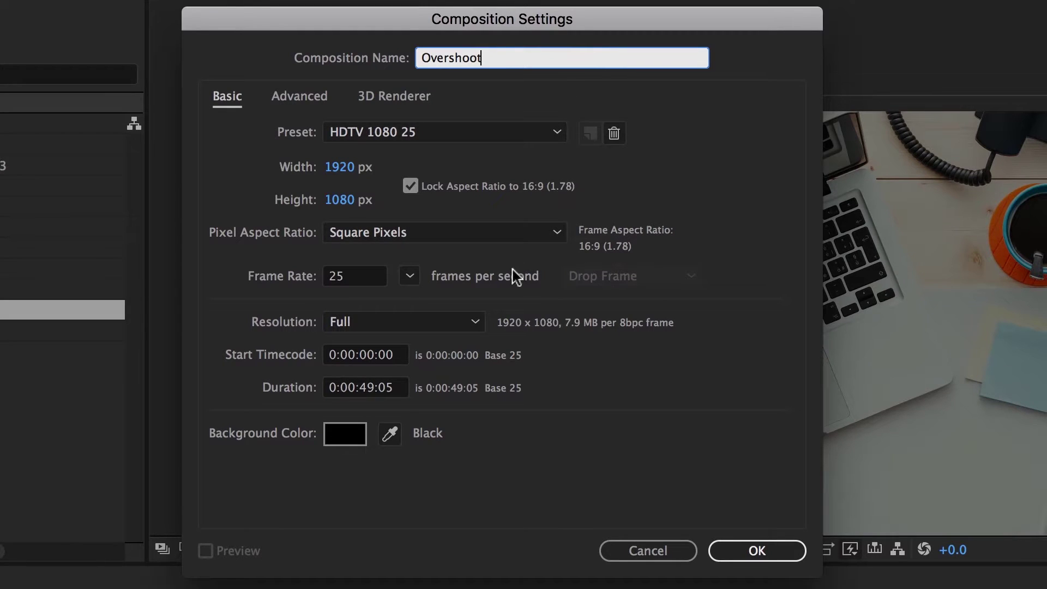
- Set the seconds of the new composition's duration to 05 and create the composition
{"action": "left_click", "coordinate": [376, 383]}
{"action": "left_click", "coordinate": [375, 387]}
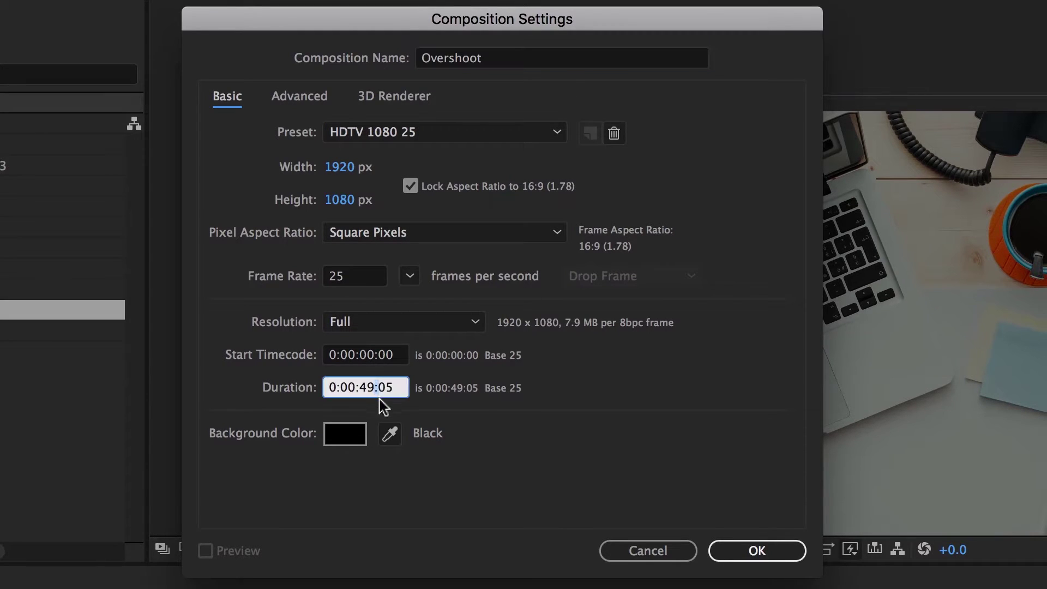
{"action": "key", "text": "BackSpace"}
{"action": "key", "text": "BackSpace"}
{"action": "type", "text": "05"}
{"action": "left_click", "coordinate": [778, 555]}
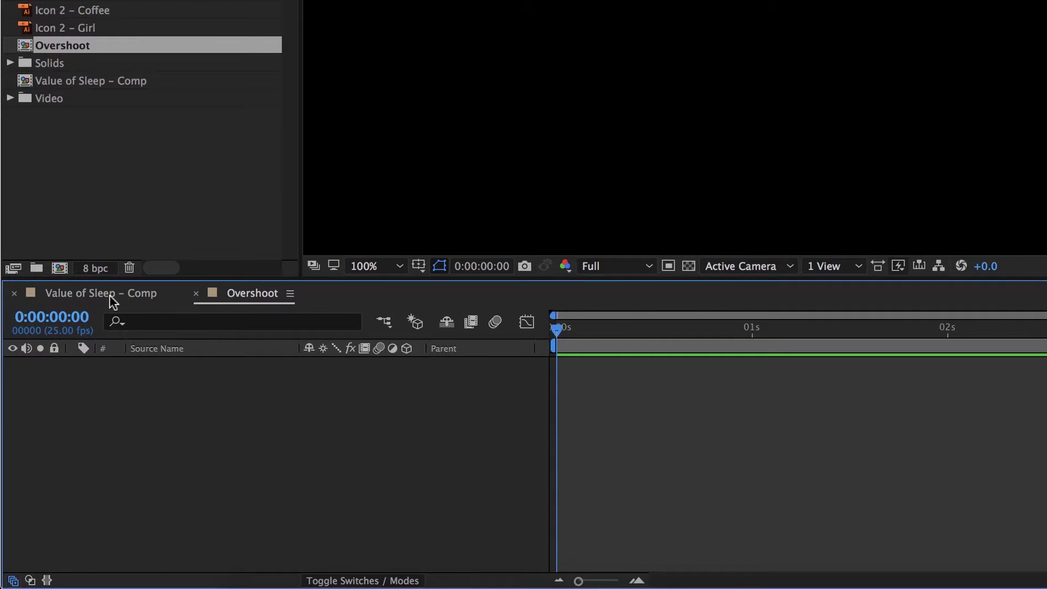
- View the Value of Sleep composition's timeline and return to the Overshoot timeline
{"action": "left_click", "coordinate": [114, 298]}
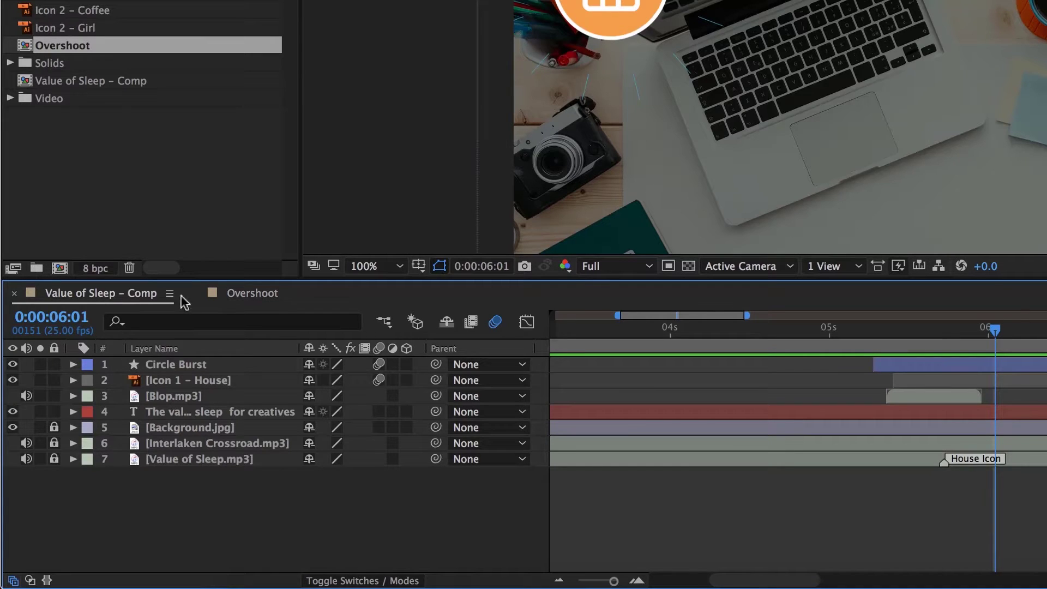
{"action": "left_click", "coordinate": [252, 294]}
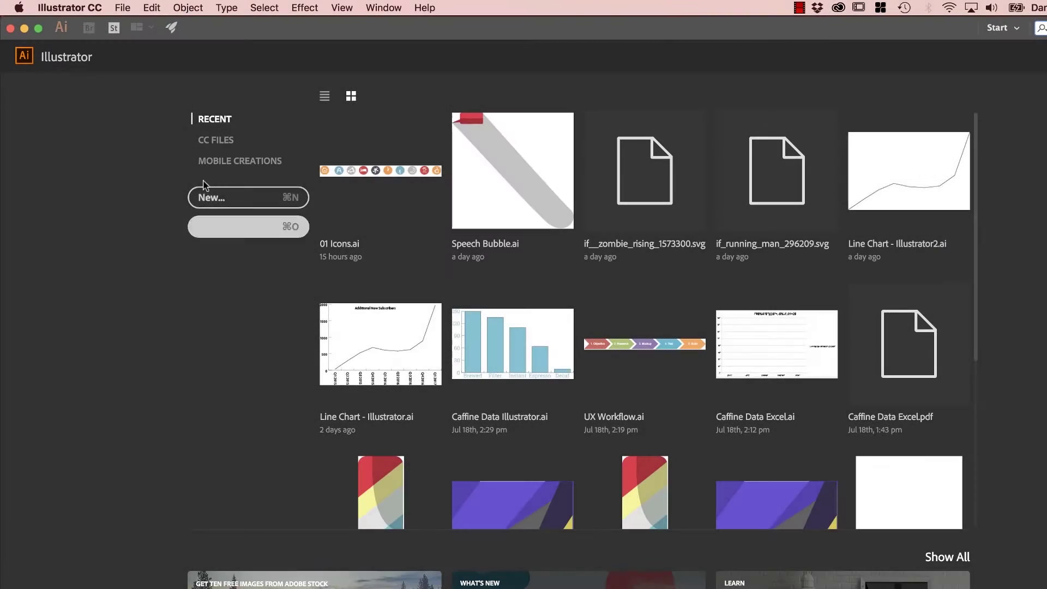
- In Illustrator, open Animation Tip - Over Shoot.ai from the 01 Icon Pop folder of the Infographics Exercise Files
{"action": "left_click", "coordinate": [227, 235]}
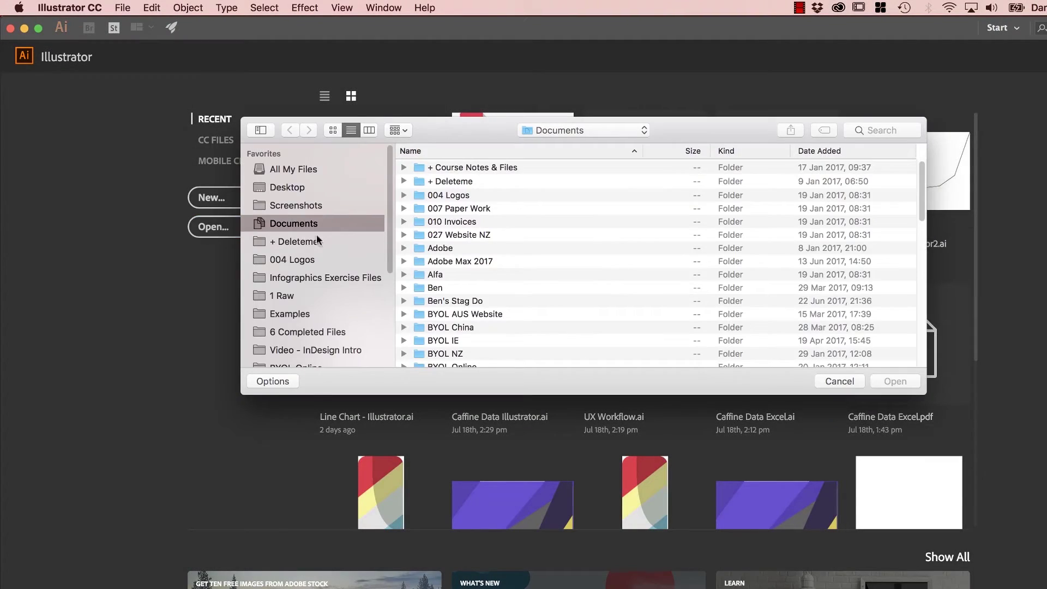
{"action": "left_click", "coordinate": [313, 275]}
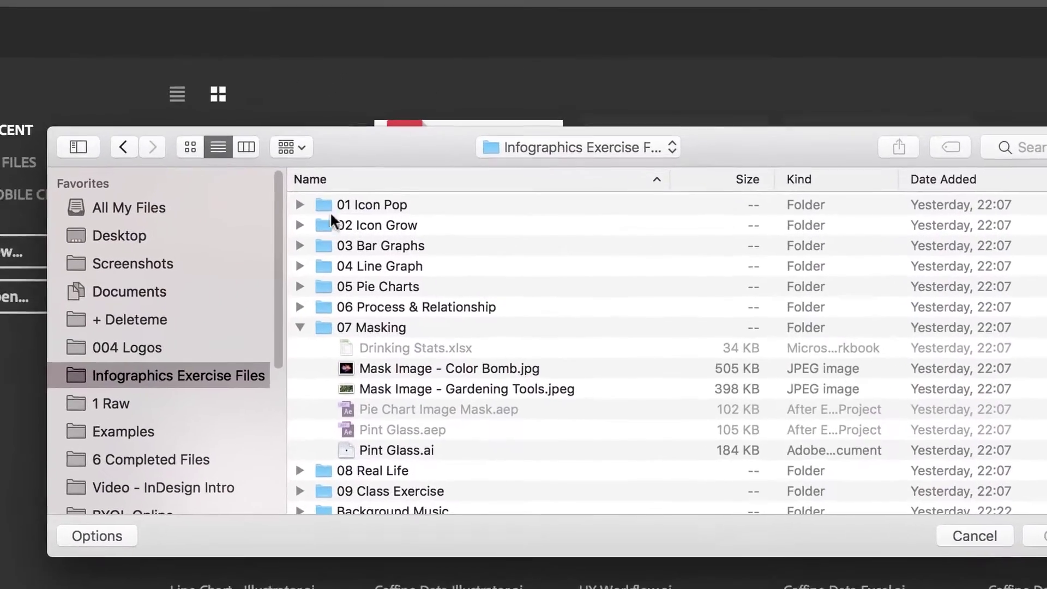
{"action": "double_click", "coordinate": [379, 206]}
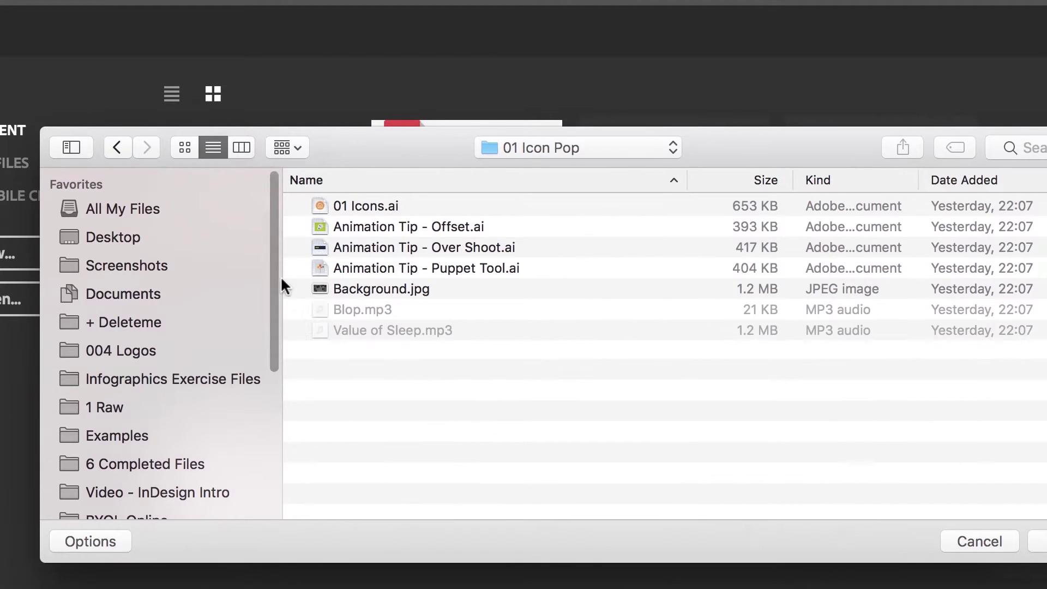
{"action": "left_click", "coordinate": [415, 225]}
{"action": "left_click", "coordinate": [410, 248]}
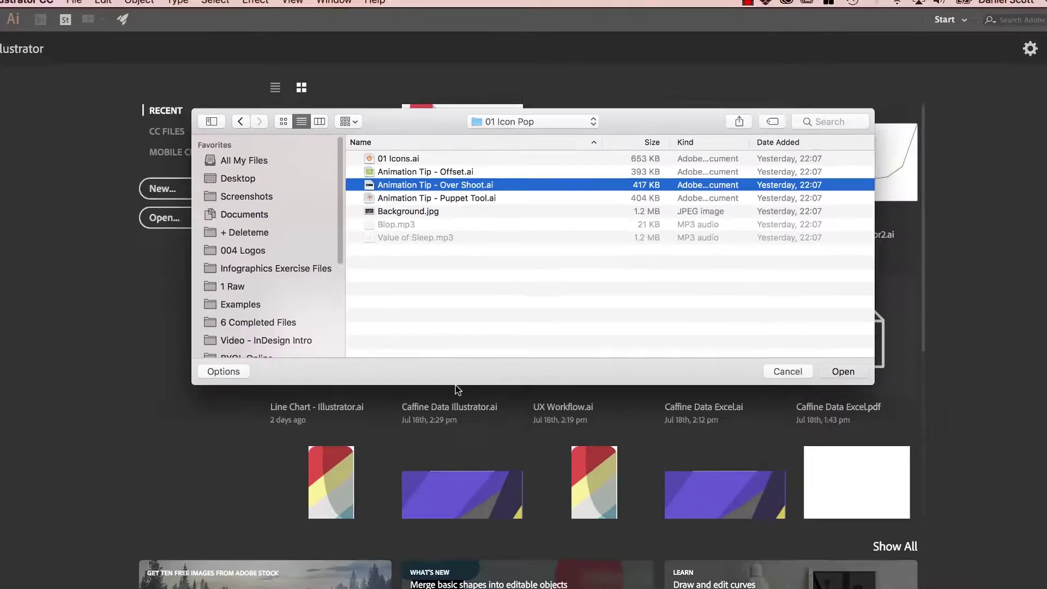
{"action": "key", "text": "Return"}
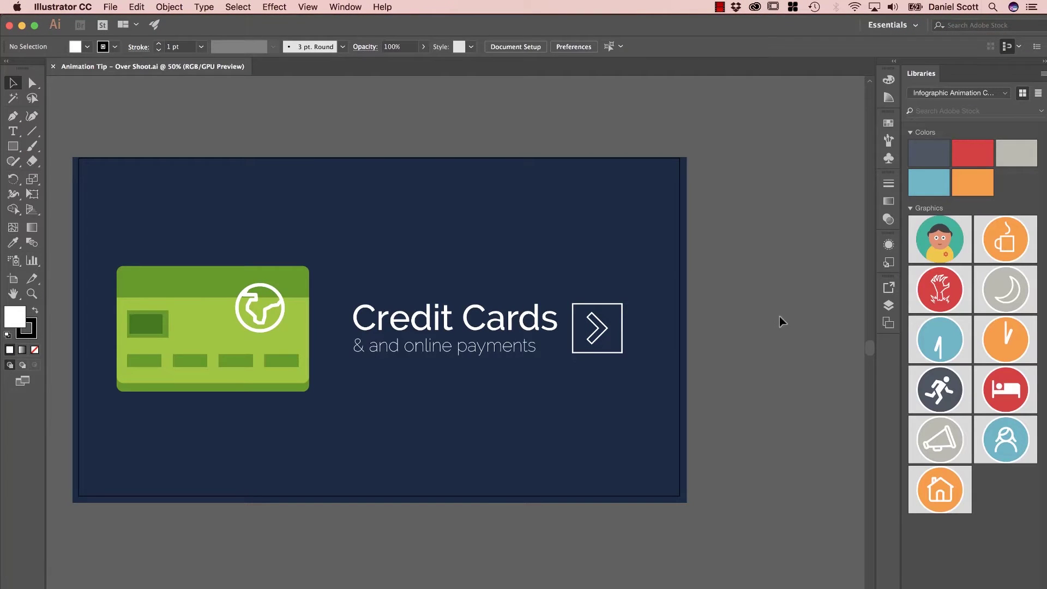
- Add the green credit card artwork and the Credit Cards text group to the Infographic Animation library as separate graphics
{"action": "left_click", "coordinate": [264, 336]}
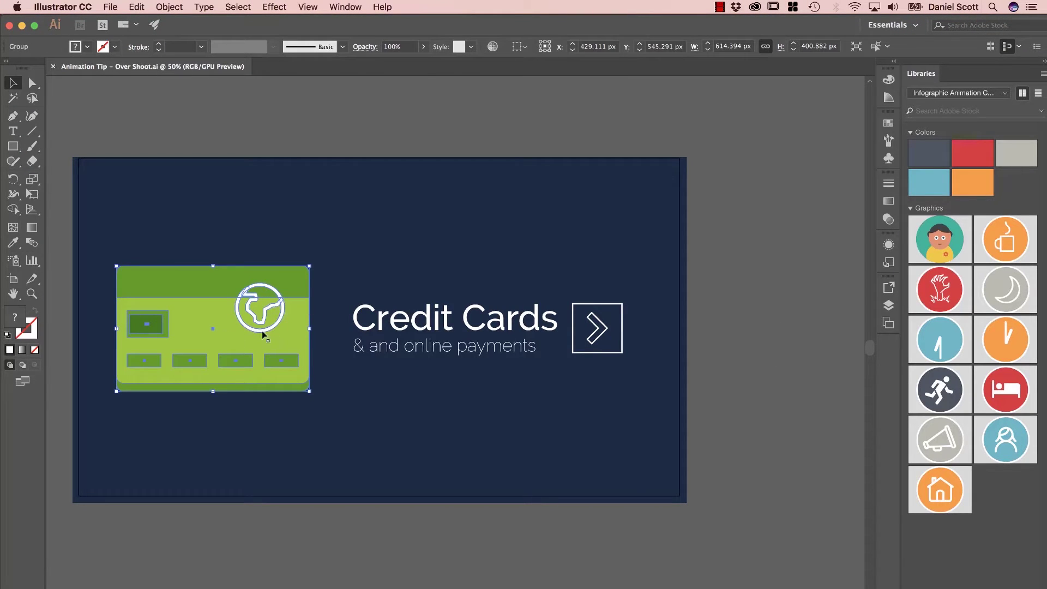
{"action": "left_click_drag", "start_coordinate": [264, 335], "coordinate": [1023, 540]}
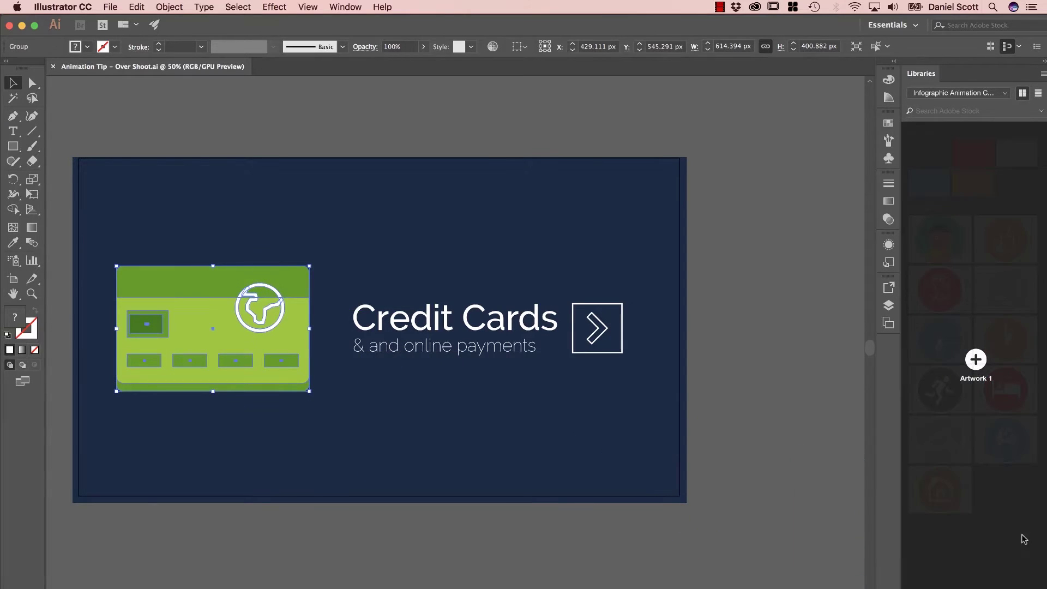
{"action": "left_click", "coordinate": [345, 6]}
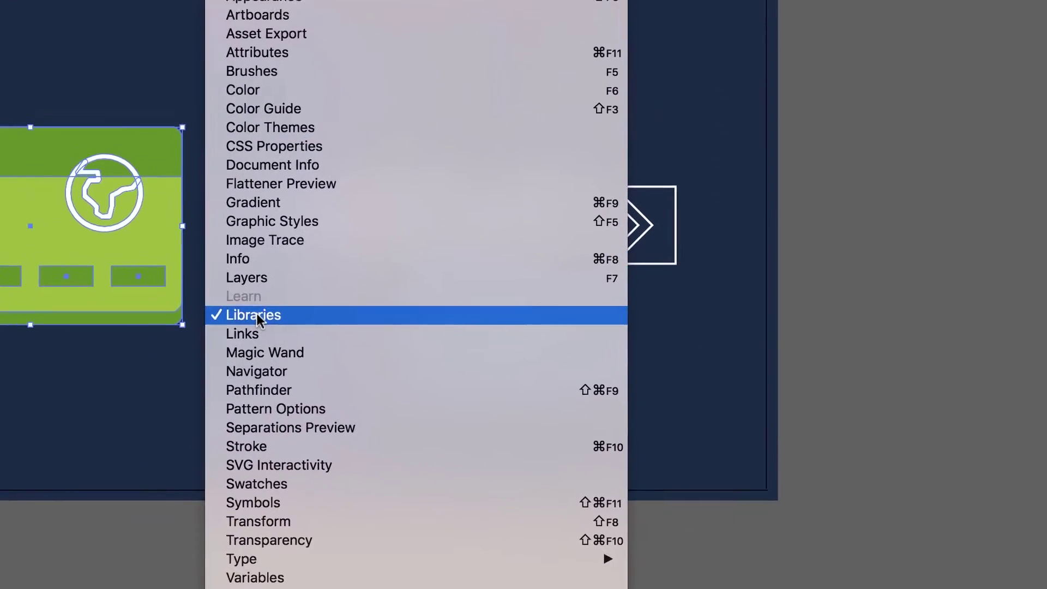
{"action": "left_click", "coordinate": [852, 247]}
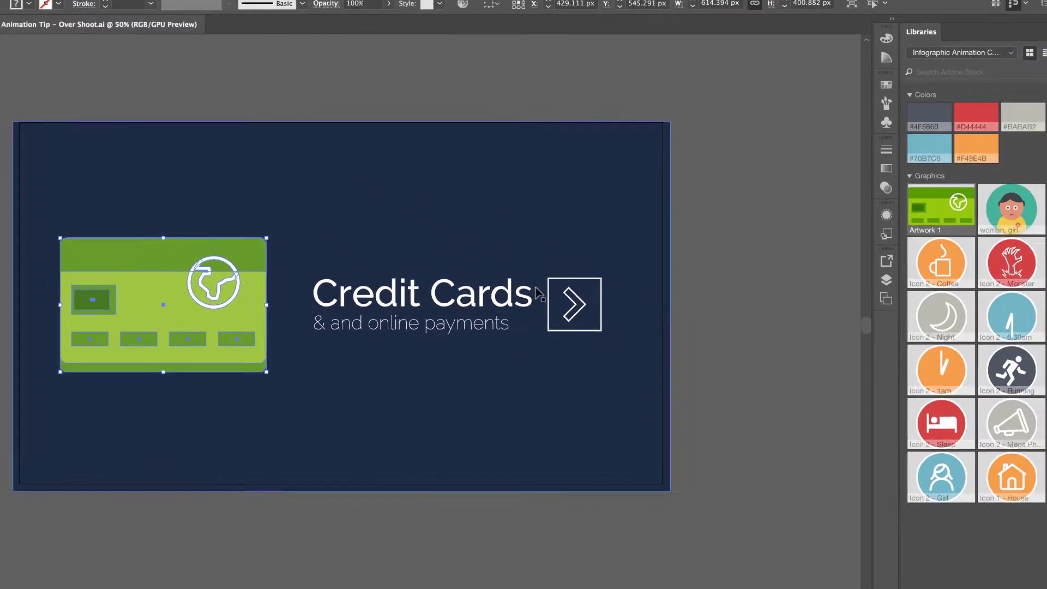
{"action": "left_click", "coordinate": [402, 326]}
{"action": "left_click_drag", "start_coordinate": [402, 325], "coordinate": [1009, 562]}
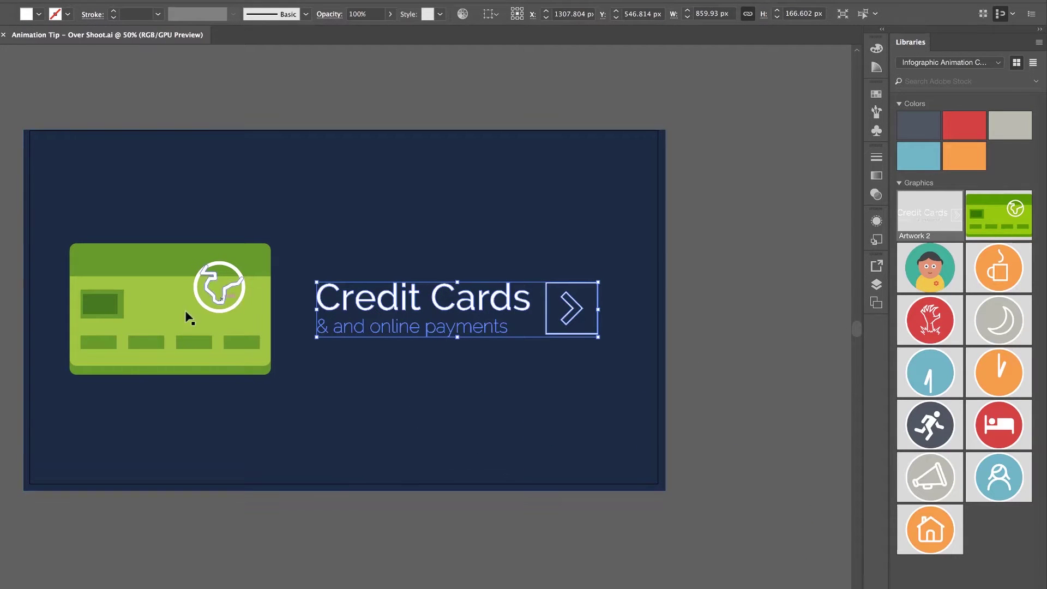
- Add only the fill color of the dark blue background rectangle to the library
{"action": "left_click", "coordinate": [409, 430]}
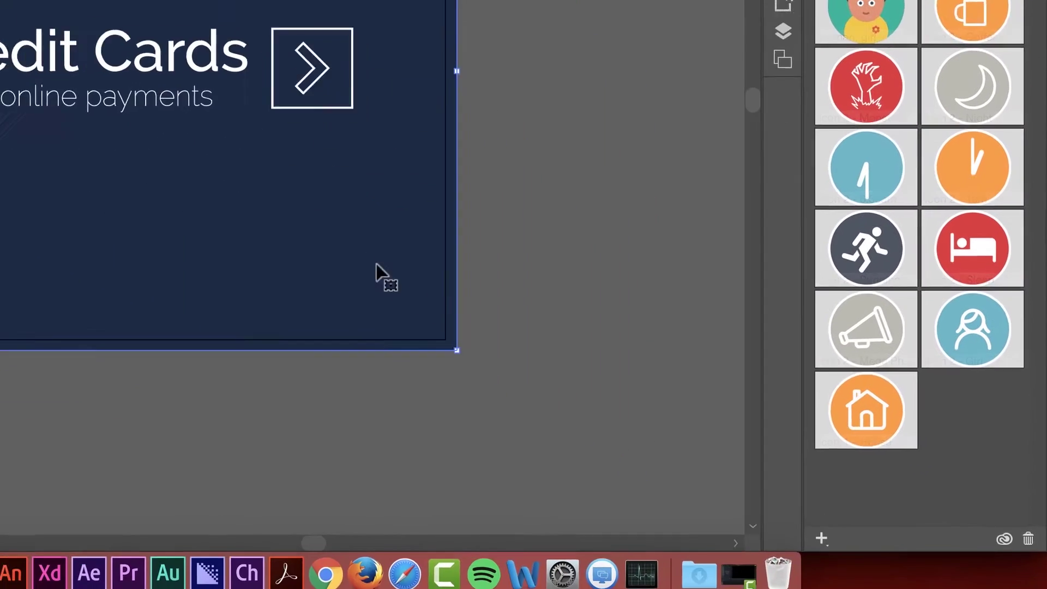
{"action": "left_click", "coordinate": [821, 538]}
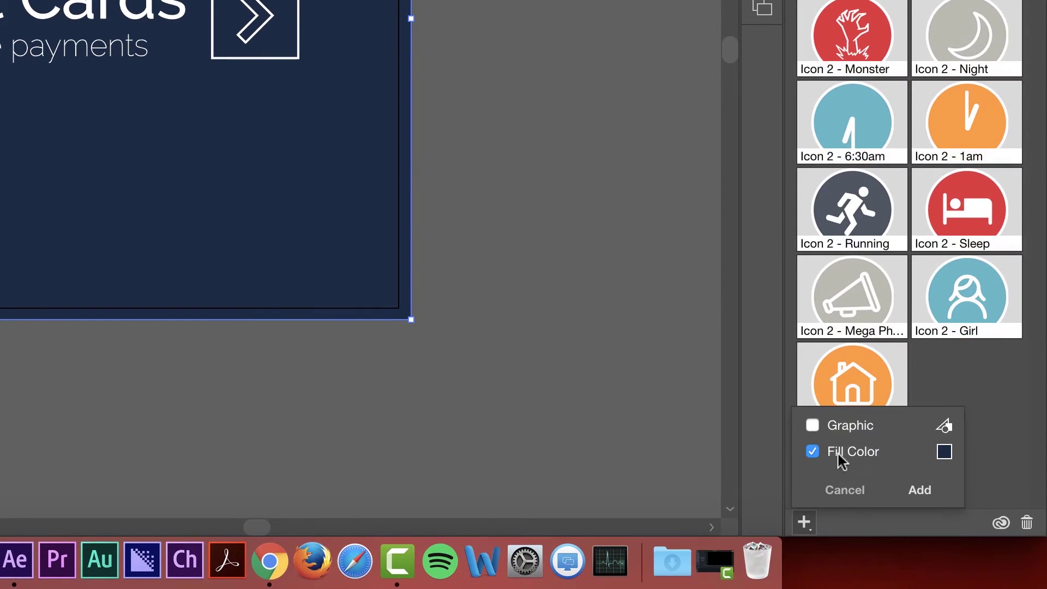
{"action": "left_click", "coordinate": [920, 490]}
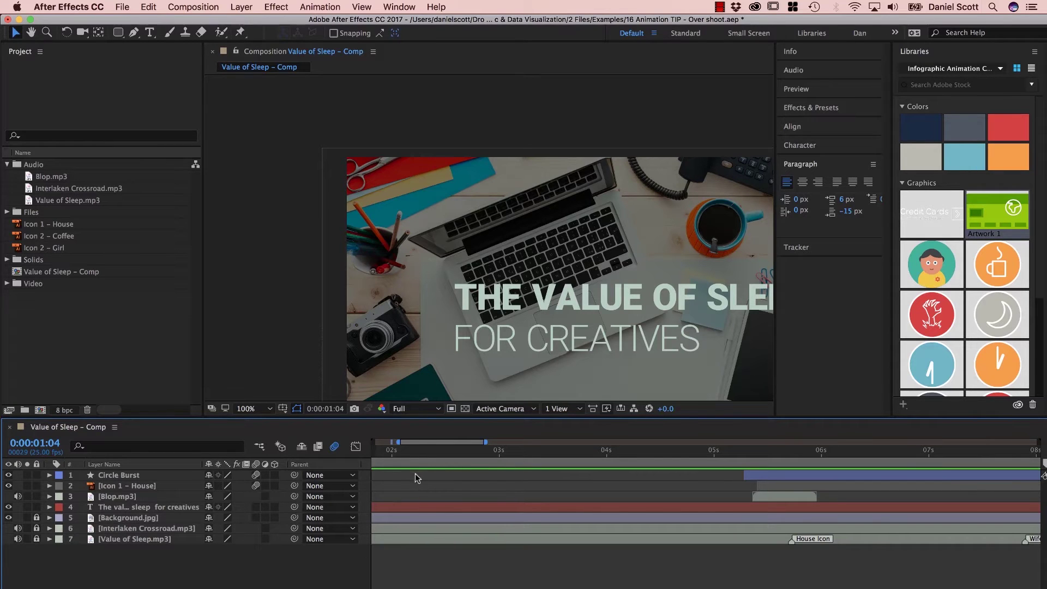
- Switch to After Effects and create a 1920 x 1080 composition named OverShoot with a duration of 0:00:05:00
{"action": "left_click", "coordinate": [145, 349]}
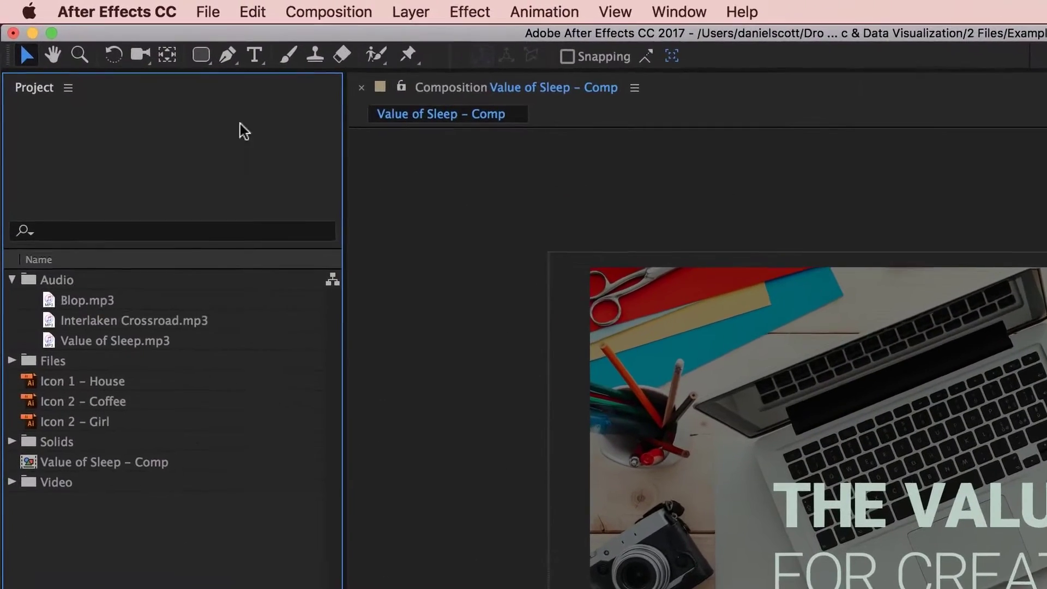
{"action": "left_click", "coordinate": [340, 11]}
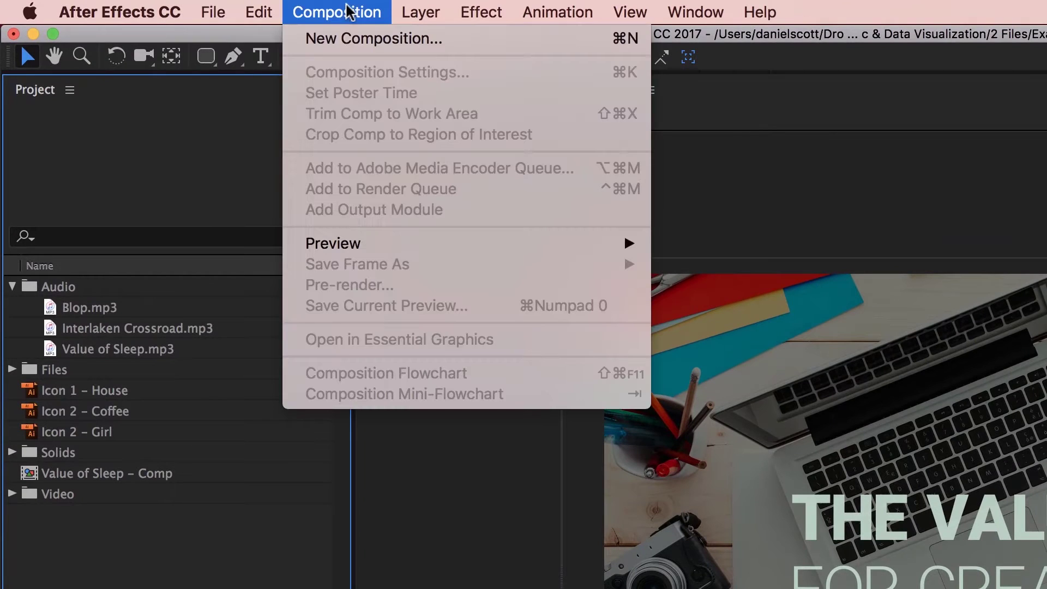
{"action": "left_click", "coordinate": [345, 38]}
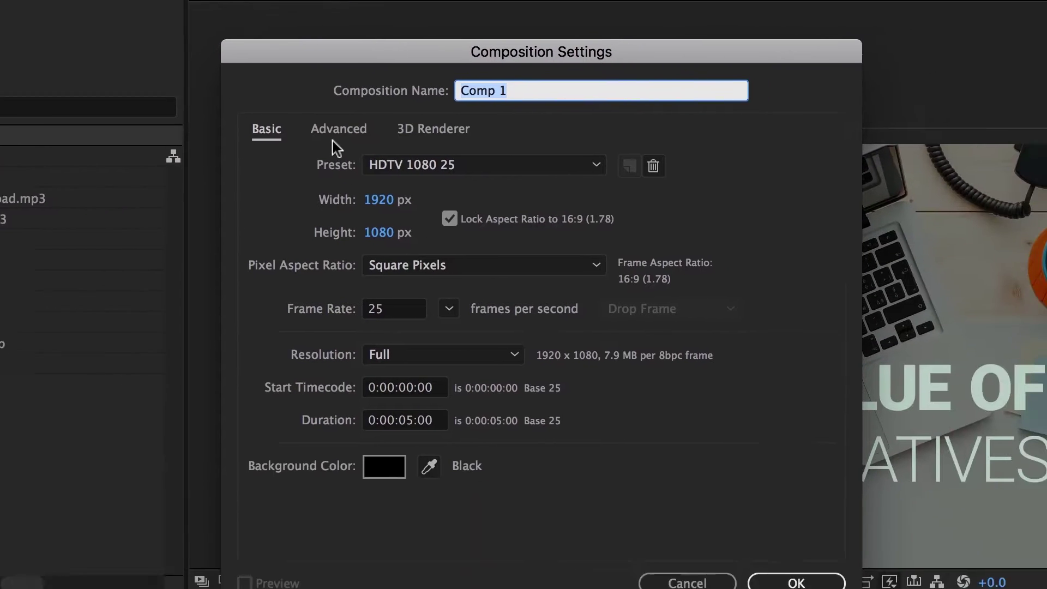
{"action": "type", "text": "OverShoot"}
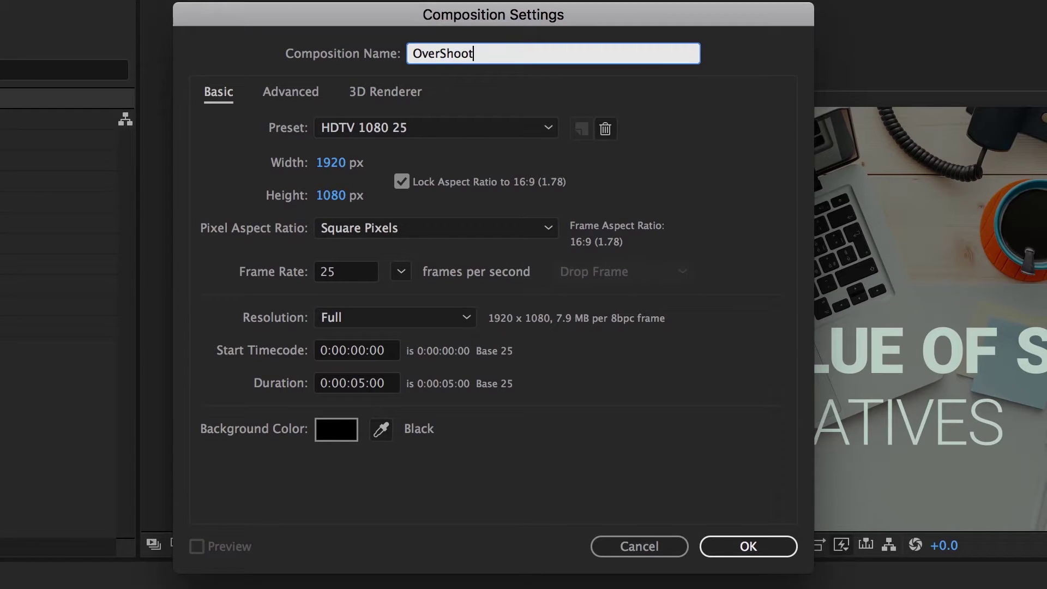
{"action": "left_click", "coordinate": [374, 384]}
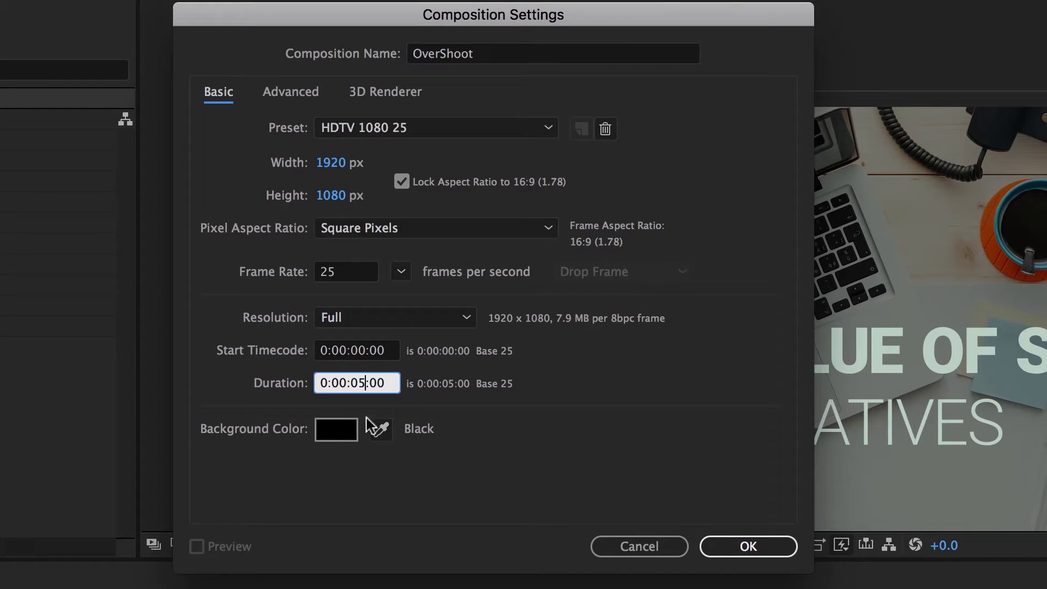
{"action": "left_click", "coordinate": [747, 547]}
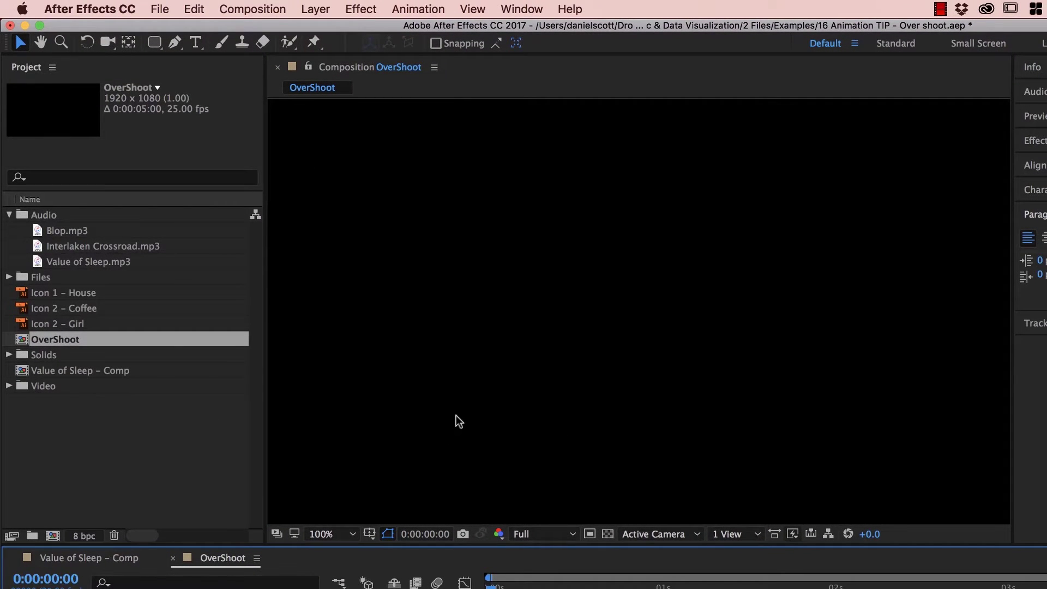
- Create a composition-sized solid layer in the dark blue #1A2B44 sampled from the library colors
{"action": "left_click", "coordinate": [315, 9]}
{"action": "mouse_move", "coordinate": [375, 33]}
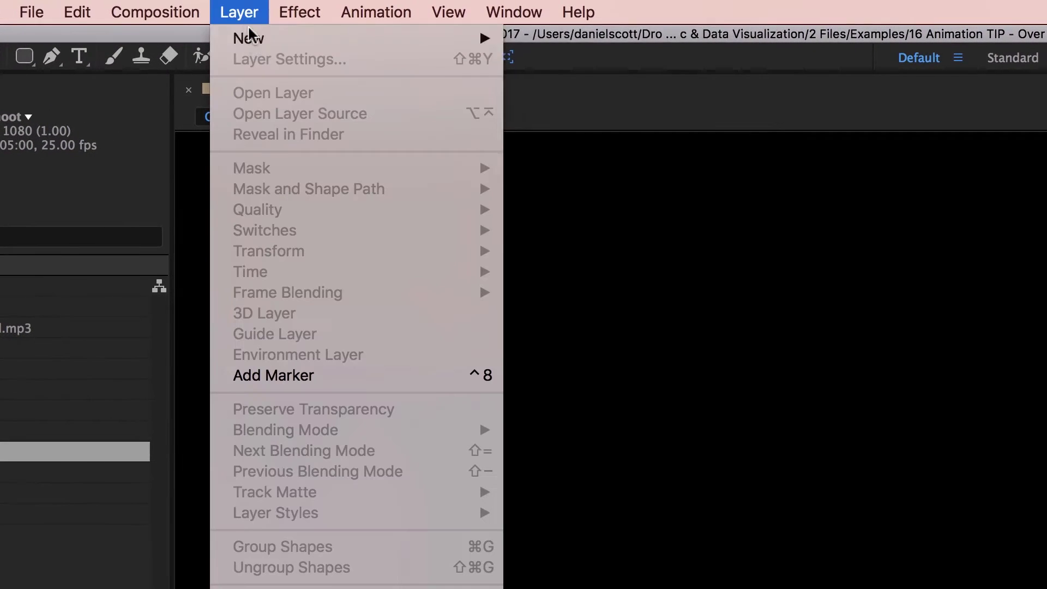
{"action": "left_click", "coordinate": [521, 66]}
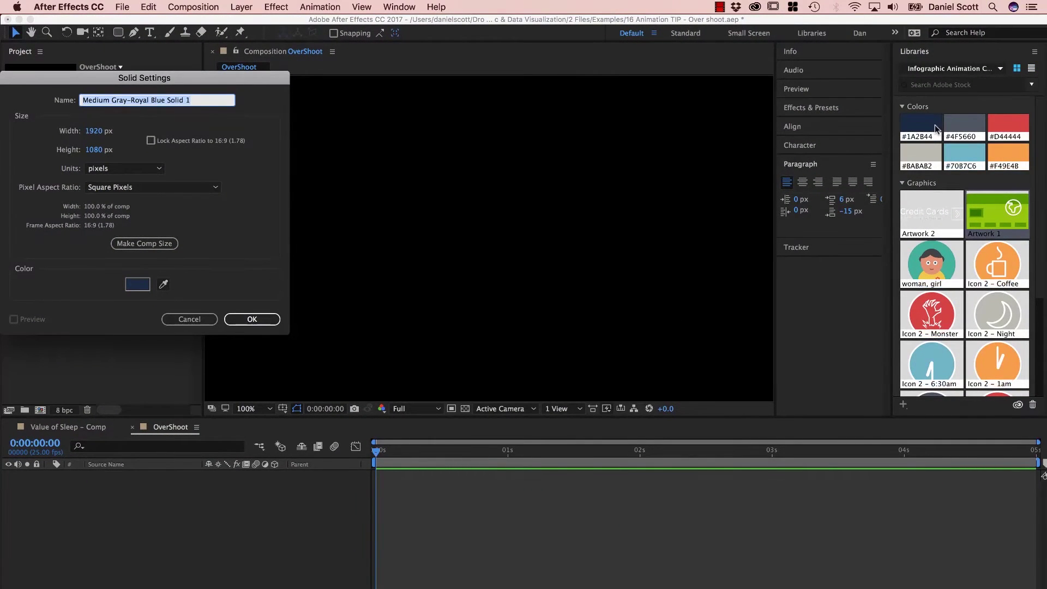
{"action": "left_click", "coordinate": [163, 284]}
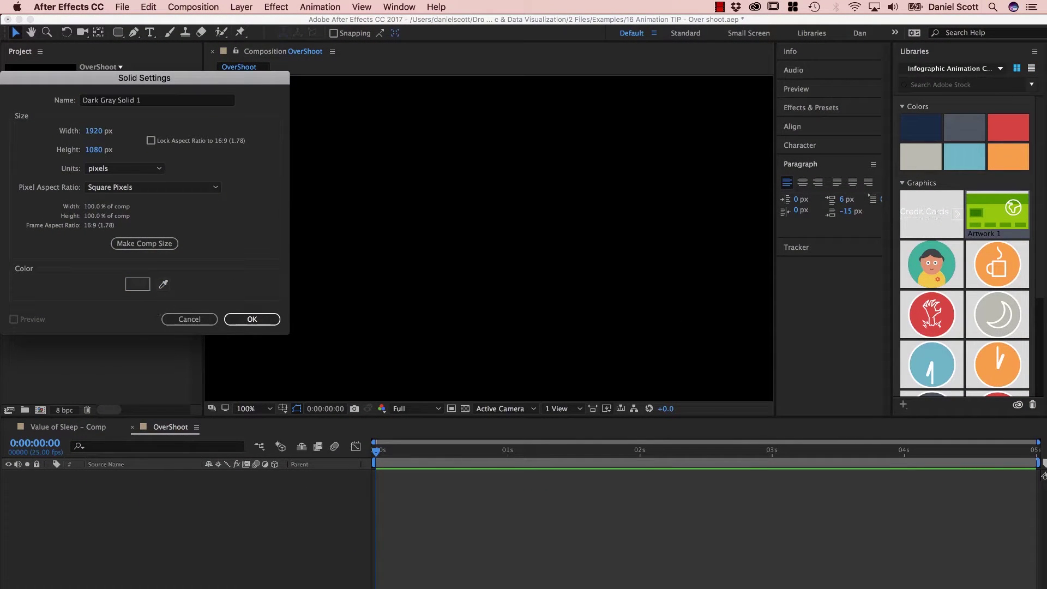
{"action": "left_click", "coordinate": [921, 127]}
{"action": "left_click", "coordinate": [256, 320]}
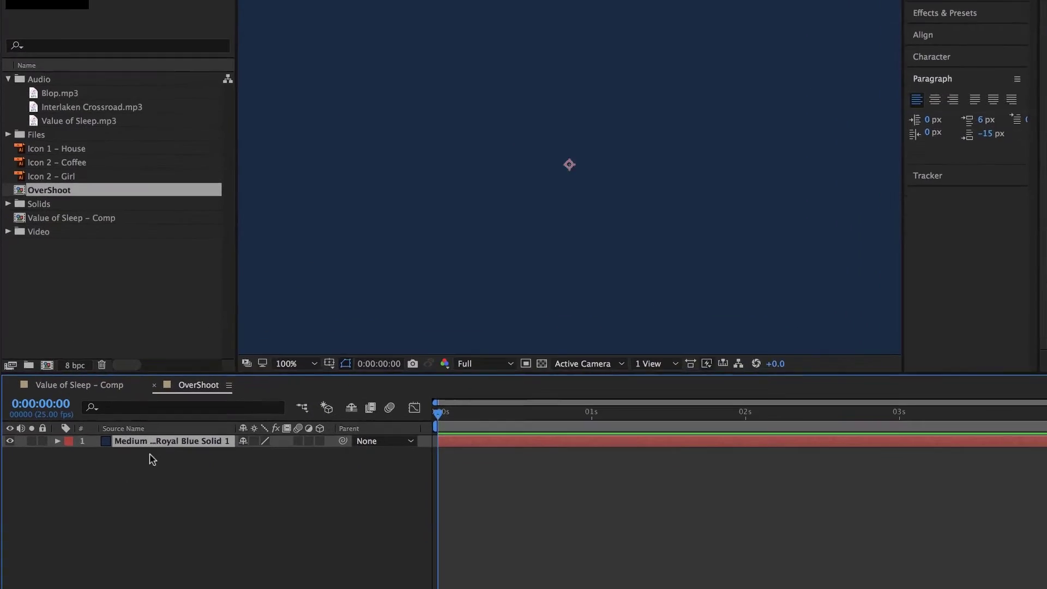
- Rename the blue solid layer to Background and lock it
{"action": "right_click", "coordinate": [125, 475]}
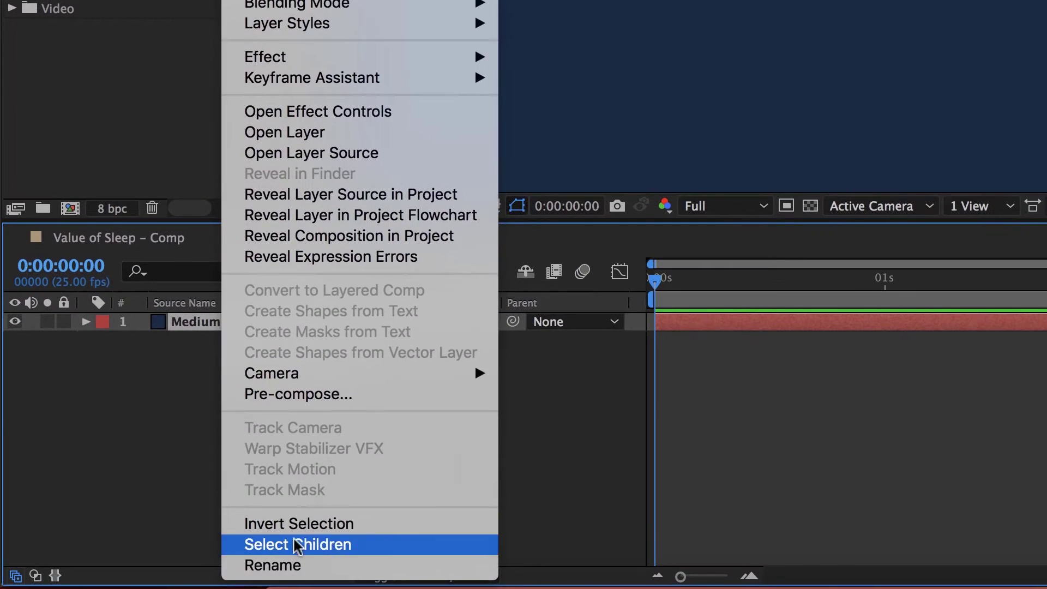
{"action": "left_click", "coordinate": [283, 565]}
{"action": "type", "text": "Bav"}
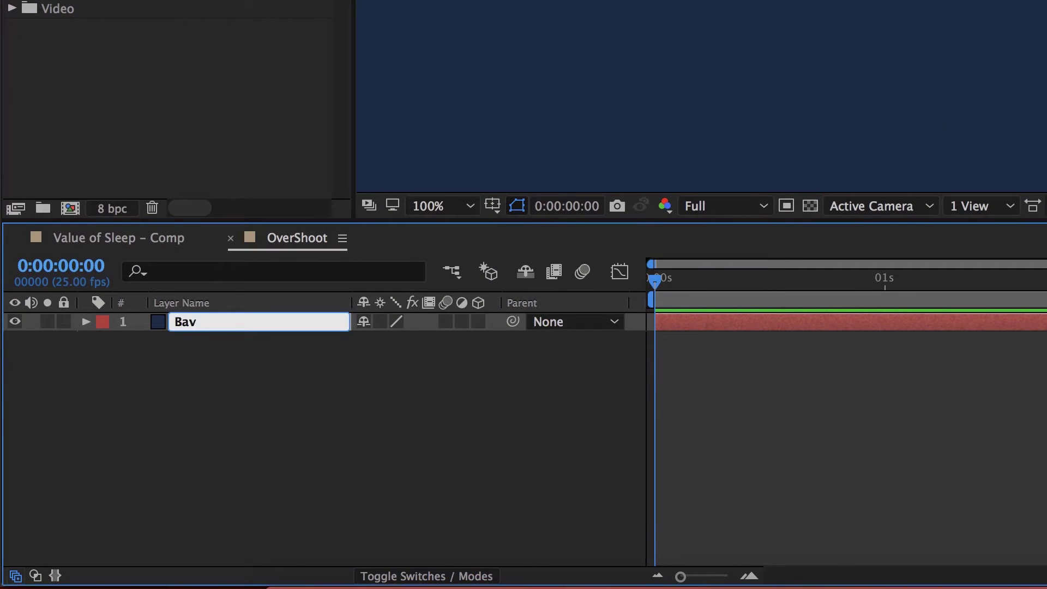
{"action": "type", "text": "kground"}
{"action": "key", "text": "Return"}
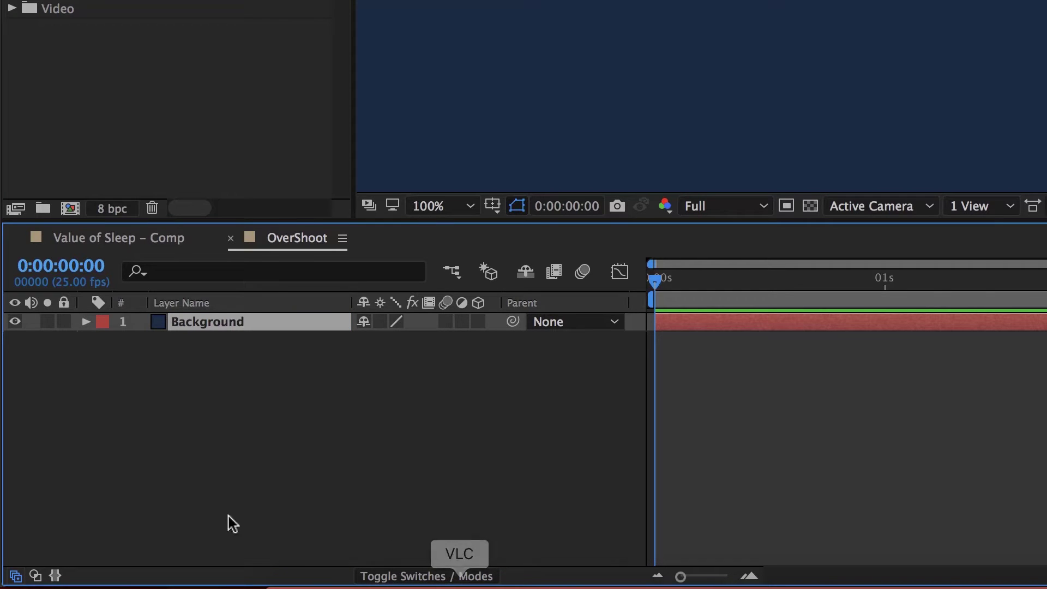
{"action": "left_click", "coordinate": [63, 321]}
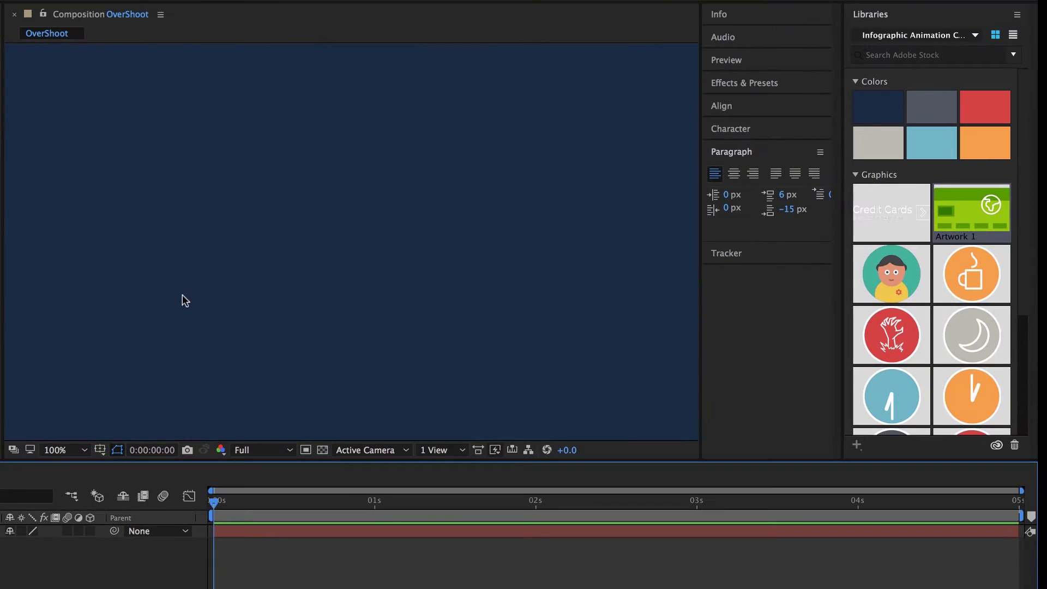
- Place the Credit Cards text artwork and the green credit card artwork from the library side by side in the OverShoot composition, card on the left
{"action": "key", "text": "slash"}
{"action": "left_click", "coordinate": [56, 450]}
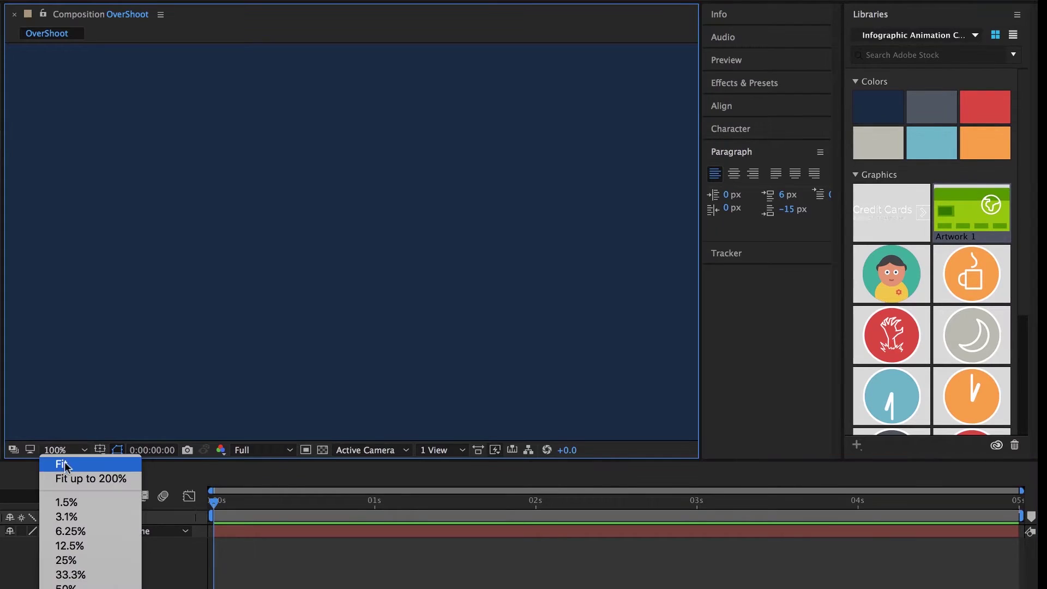
{"action": "left_click", "coordinate": [58, 462]}
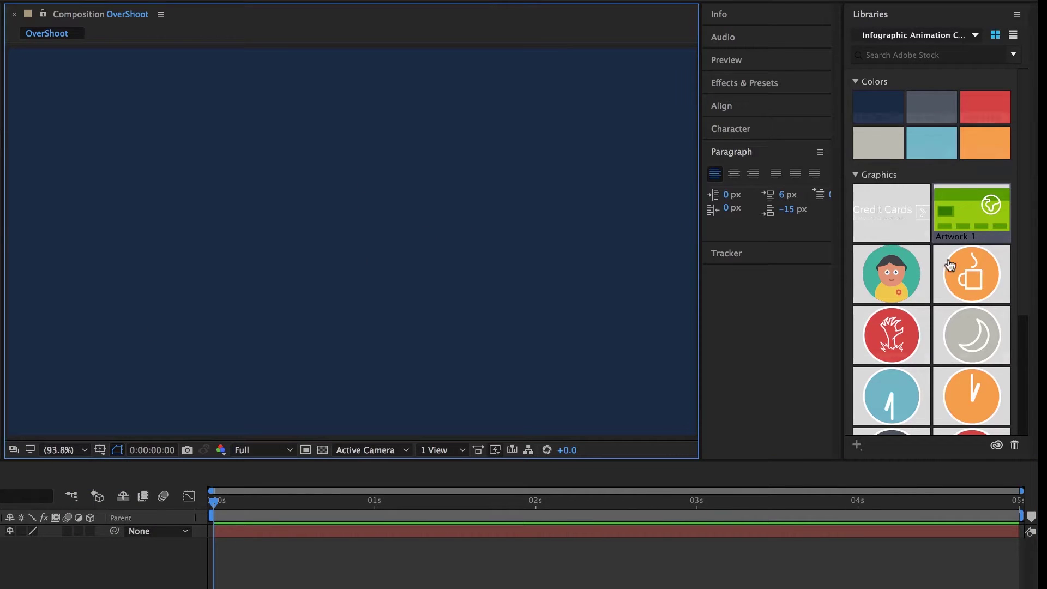
{"action": "left_click_drag", "start_coordinate": [865, 206], "coordinate": [523, 249]}
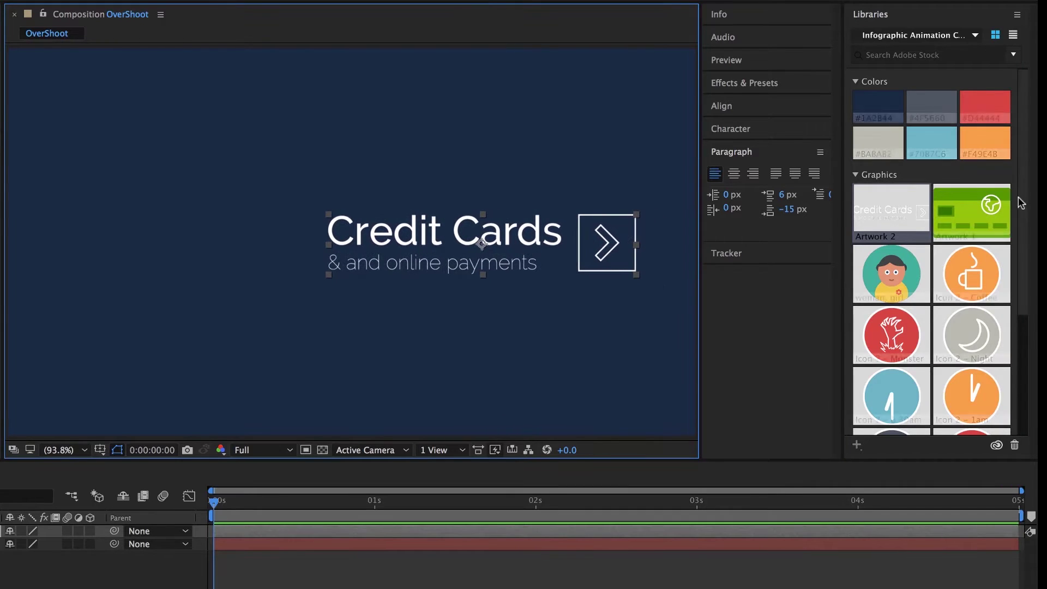
{"action": "left_click_drag", "start_coordinate": [971, 213], "coordinate": [155, 227]}
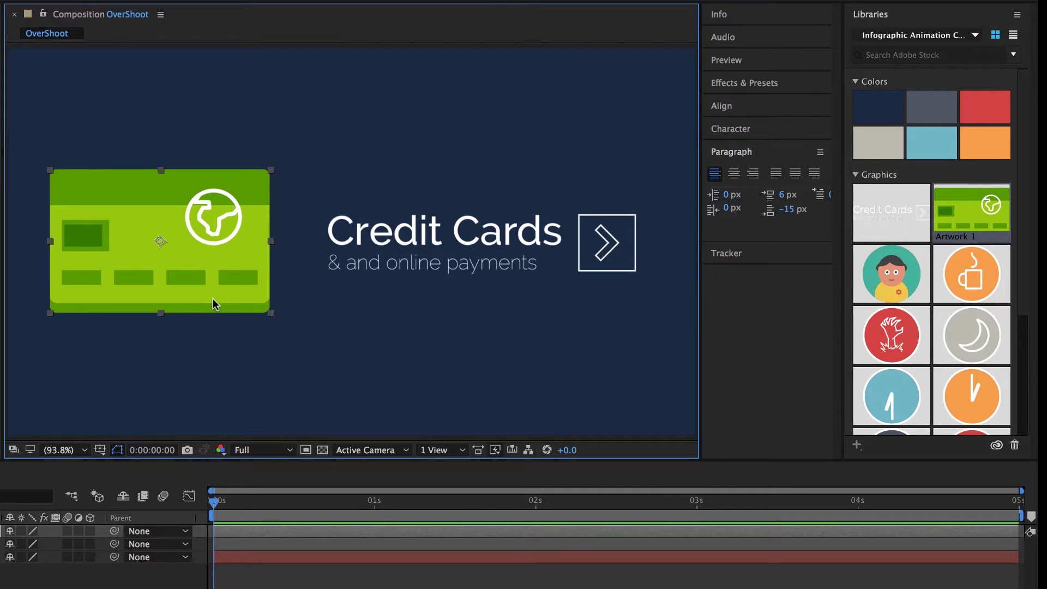
{"action": "left_click_drag", "start_coordinate": [210, 291], "coordinate": [233, 279]}
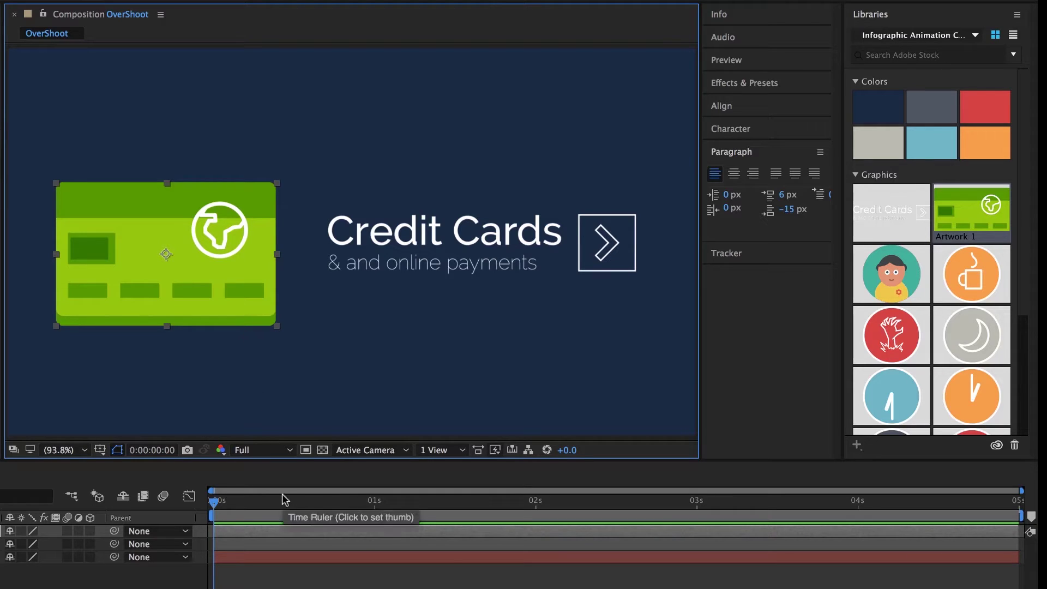
{"action": "key", "text": "ctrl+z"}
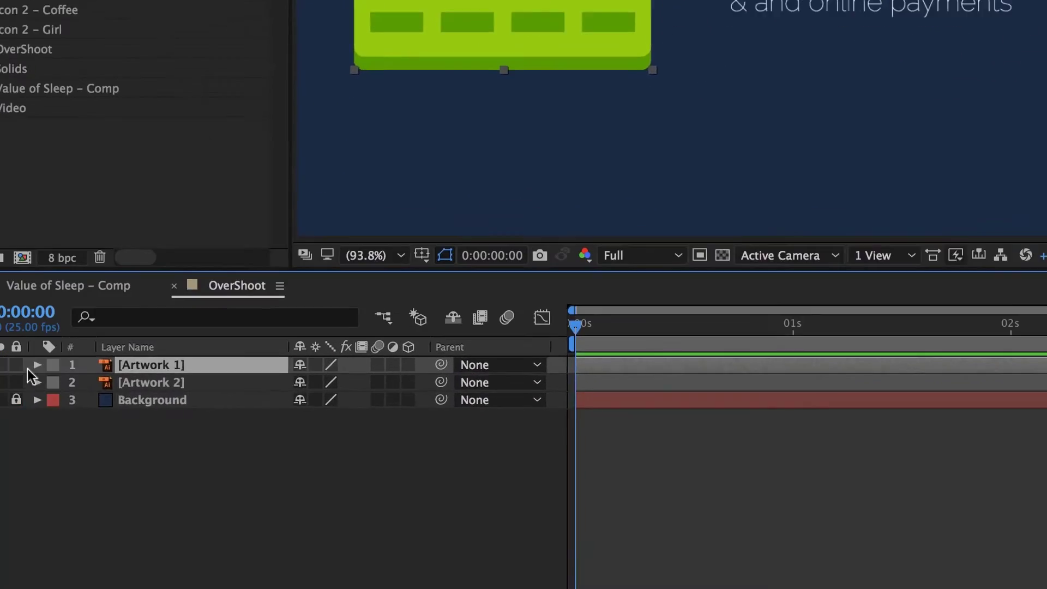
- Start keyframing the Scale of the Artwork 1 layer at 0:00:00:00 with a value of 0%
{"action": "left_click", "coordinate": [33, 367]}
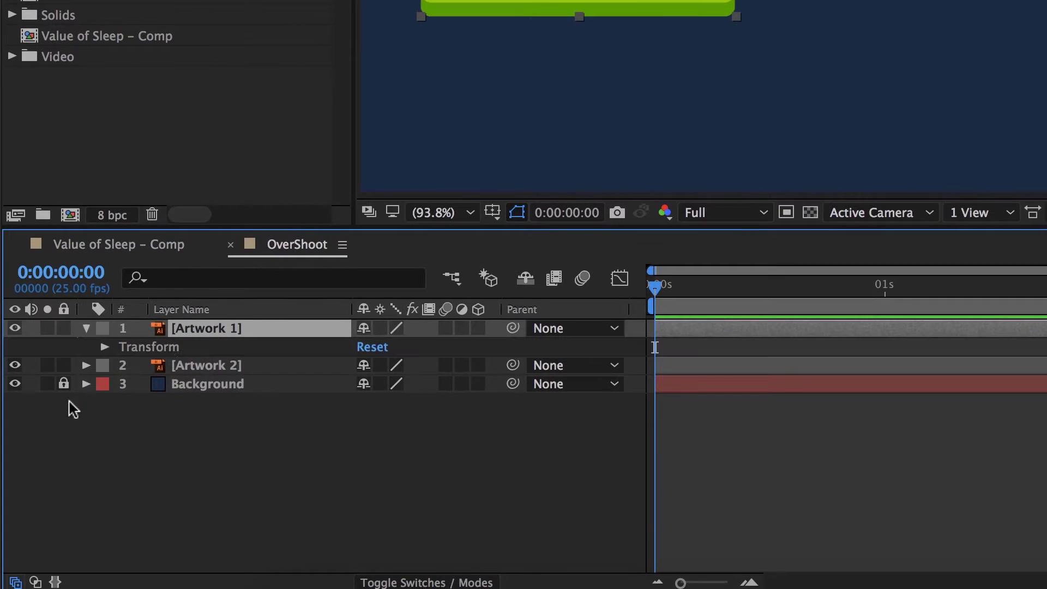
{"action": "left_click", "coordinate": [104, 347]}
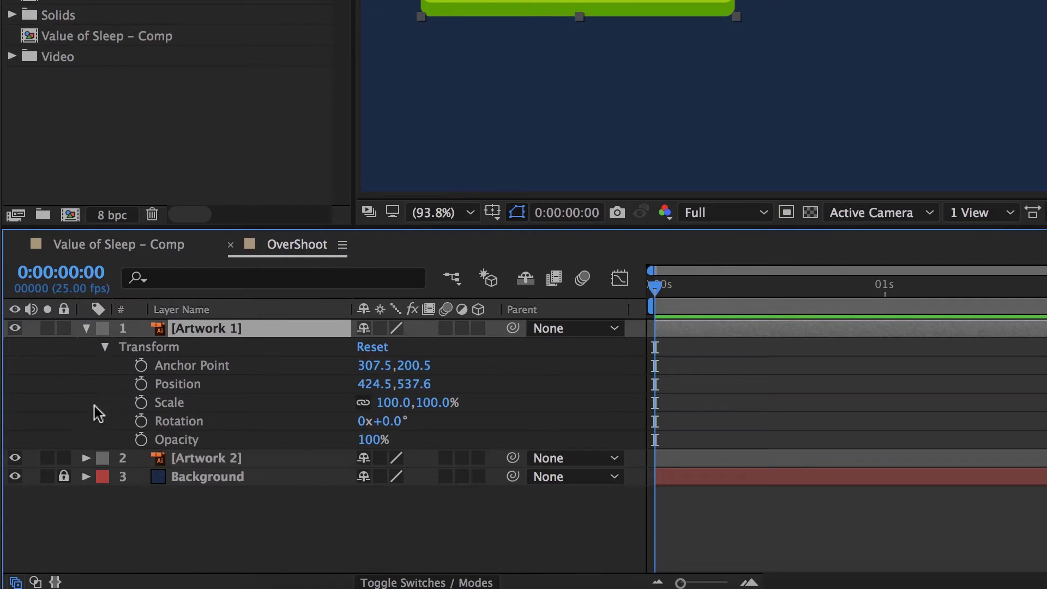
{"action": "left_click", "coordinate": [141, 404]}
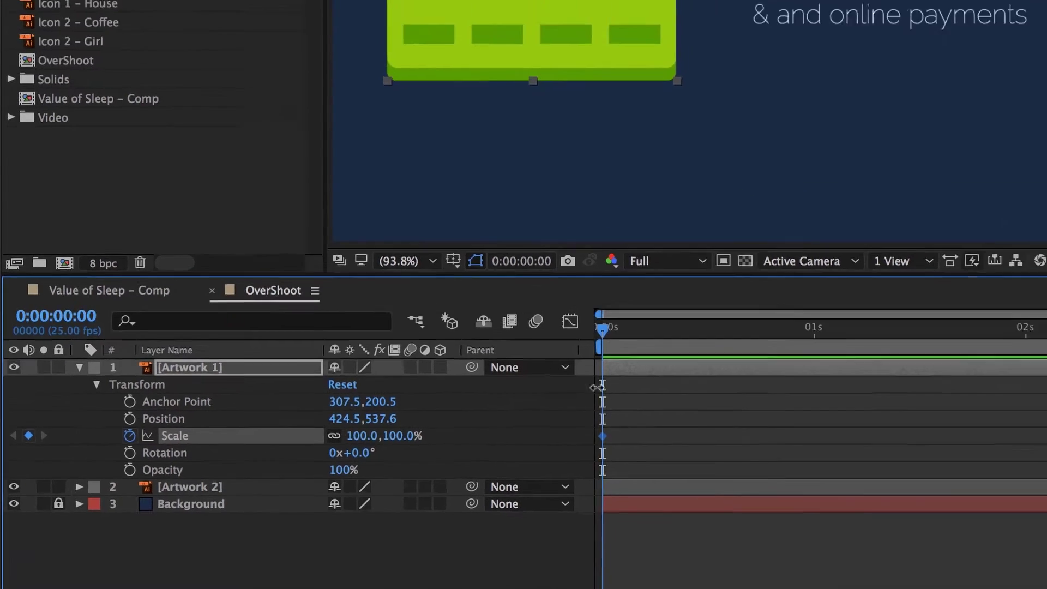
{"action": "left_click", "coordinate": [360, 435]}
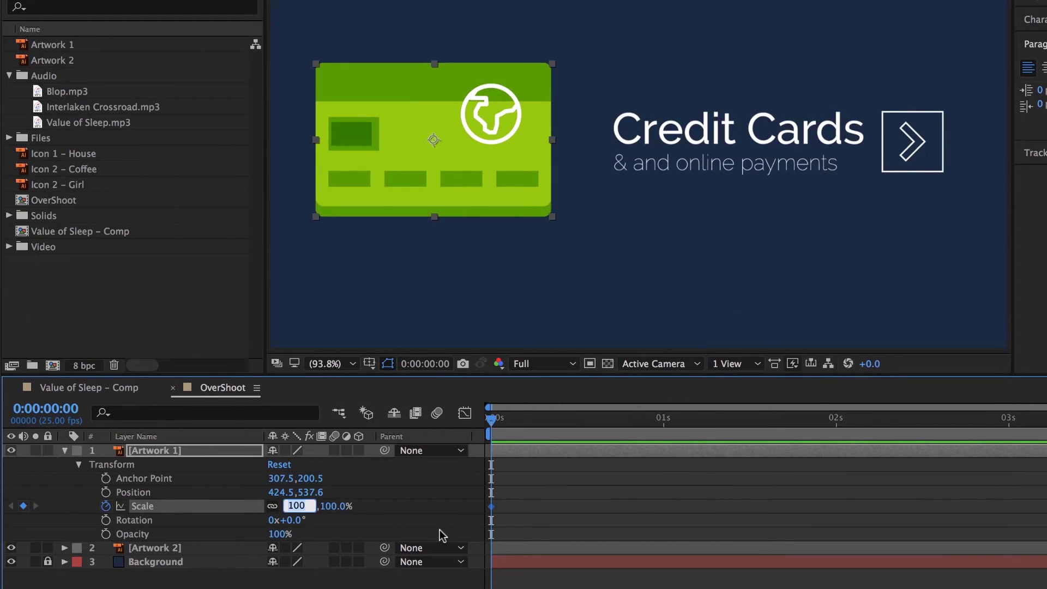
{"action": "type", "text": "0"}
{"action": "key", "text": "Return"}
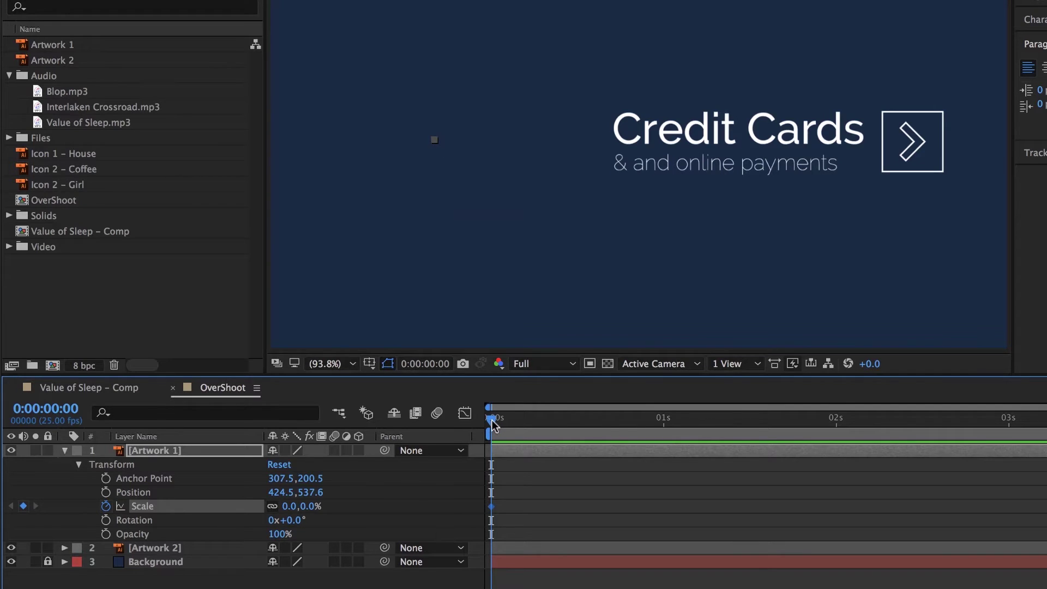
- Add Scale keyframes to Artwork 1 of 120% at 0:00:00:14 and 90% at 0:00:00:18
{"action": "left_click_drag", "start_coordinate": [492, 419], "coordinate": [587, 428]}
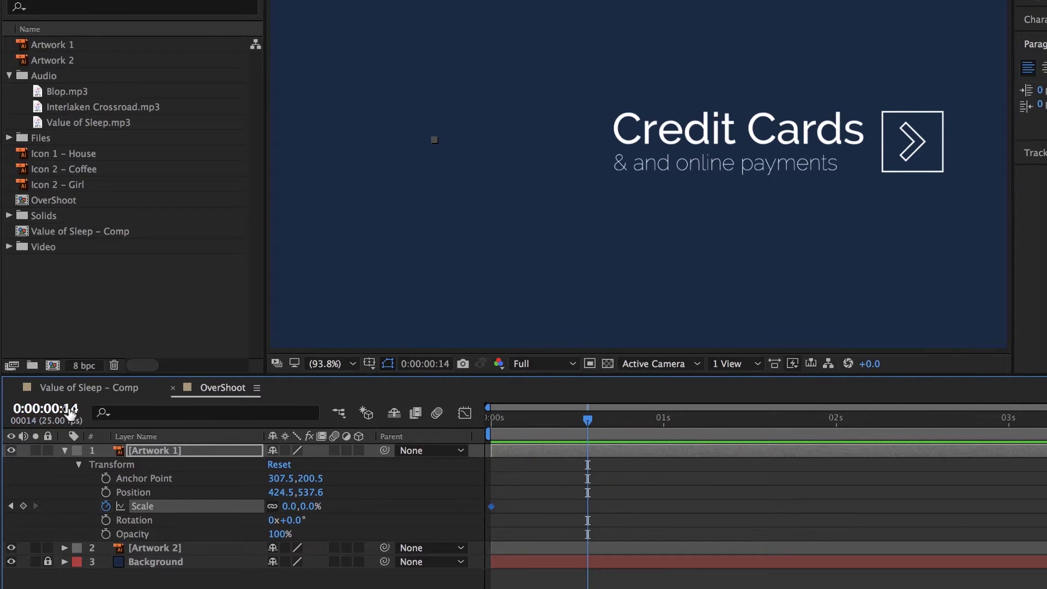
{"action": "left_click", "coordinate": [288, 506]}
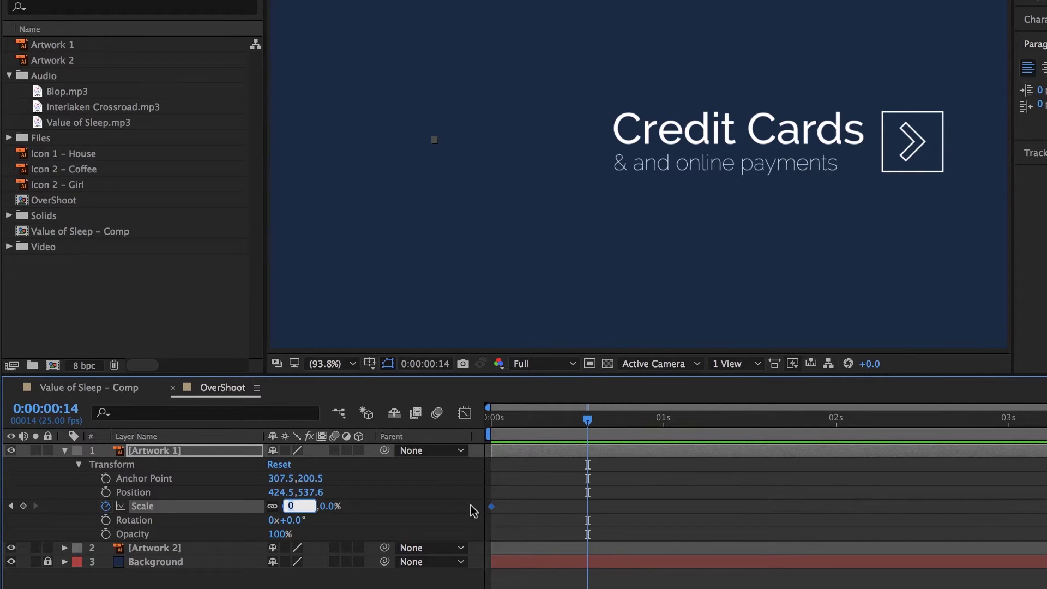
{"action": "key", "text": "Return"}
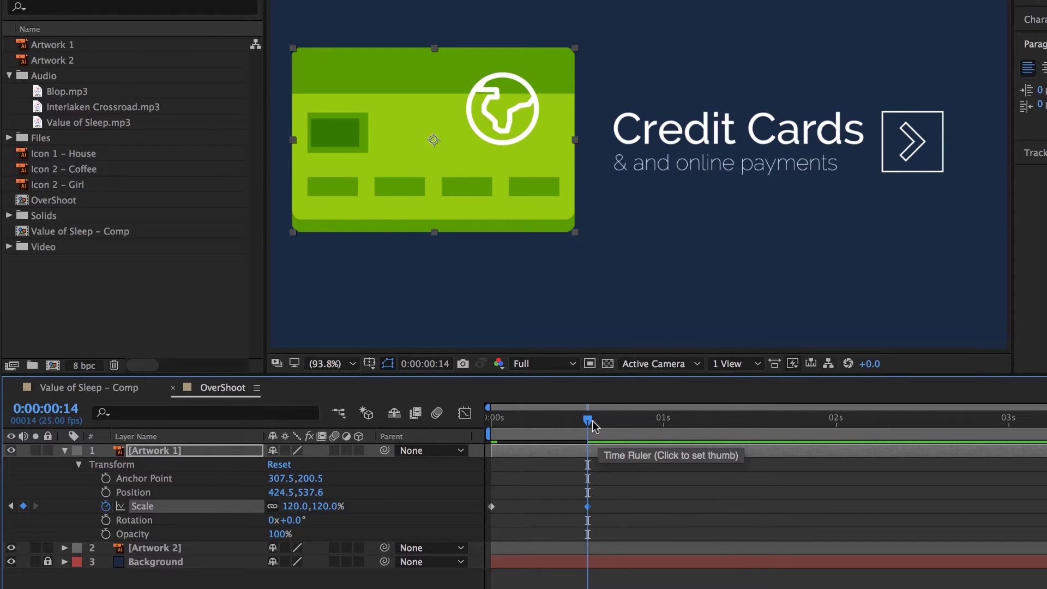
{"action": "left_click_drag", "start_coordinate": [588, 421], "coordinate": [615, 428]}
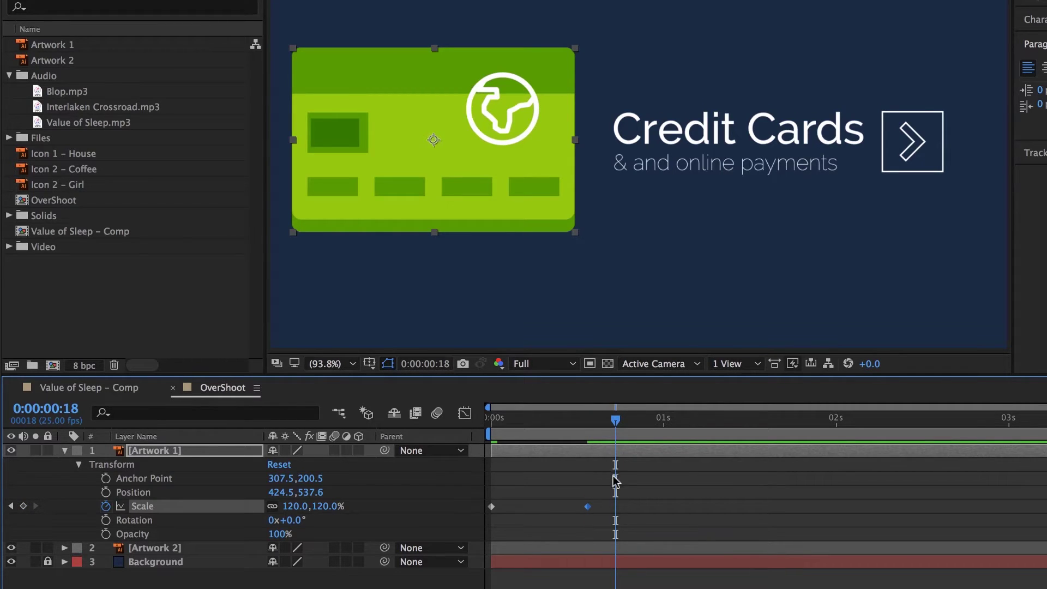
{"action": "left_click", "coordinate": [294, 506]}
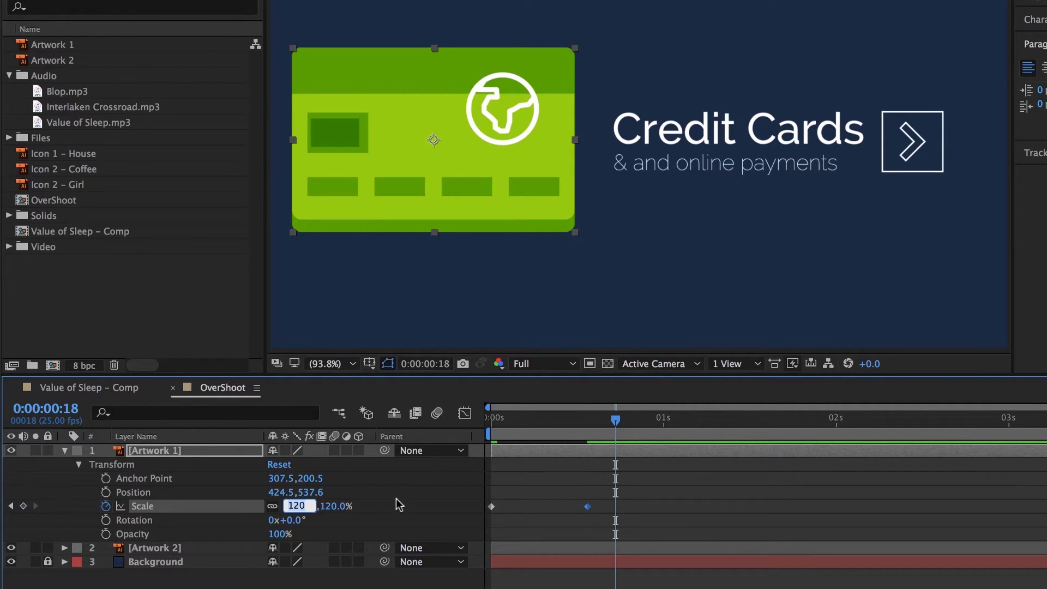
{"action": "type", "text": "90"}
{"action": "key", "text": "Return"}
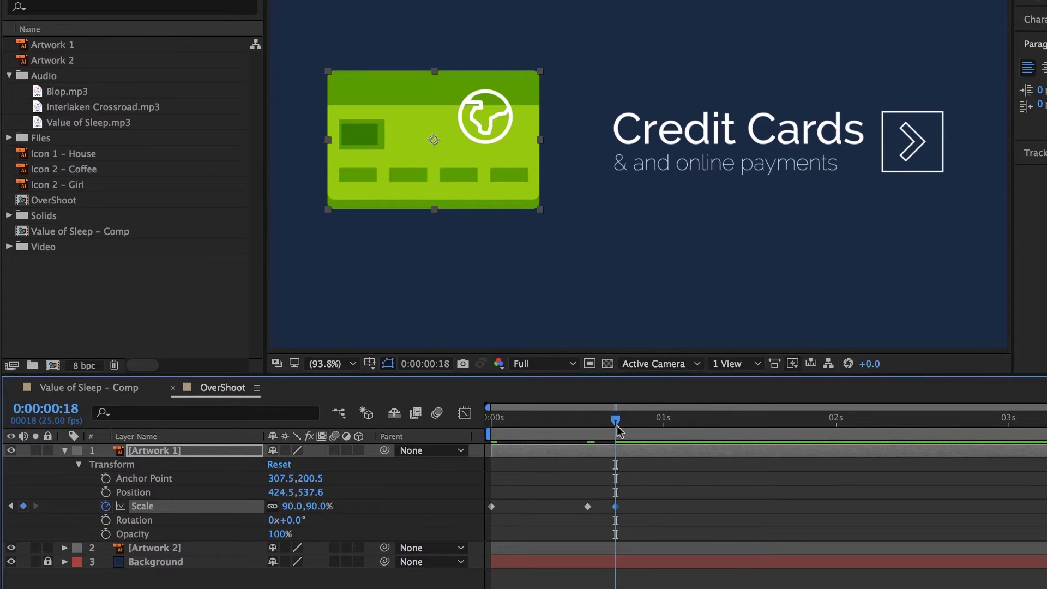
- Add a Scale keyframe of 105% to Artwork 1 at 0:00:00:22
{"action": "left_click_drag", "start_coordinate": [617, 427], "coordinate": [643, 428]}
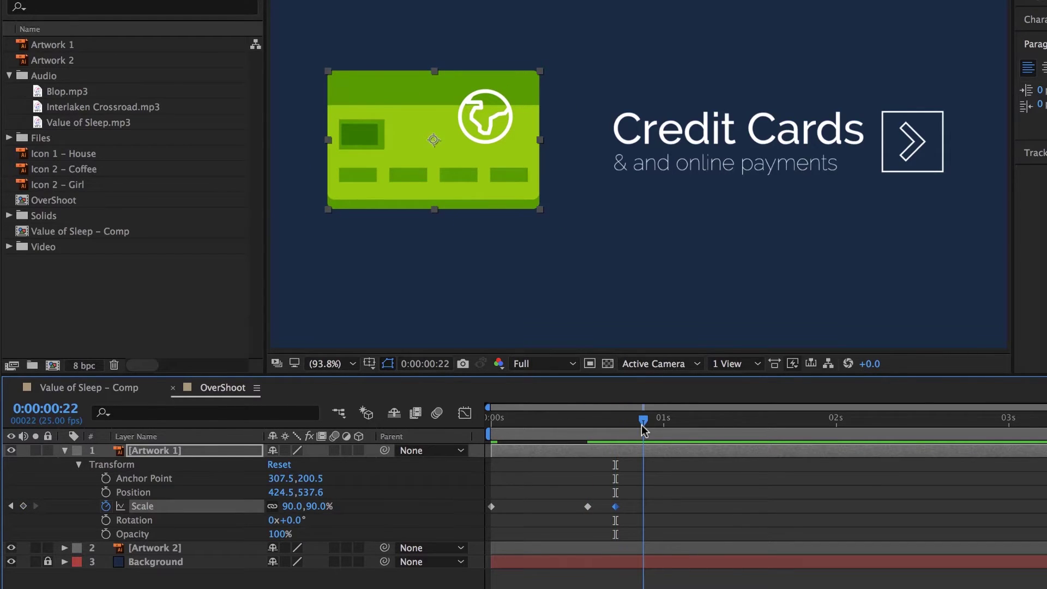
{"action": "left_click", "coordinate": [292, 507]}
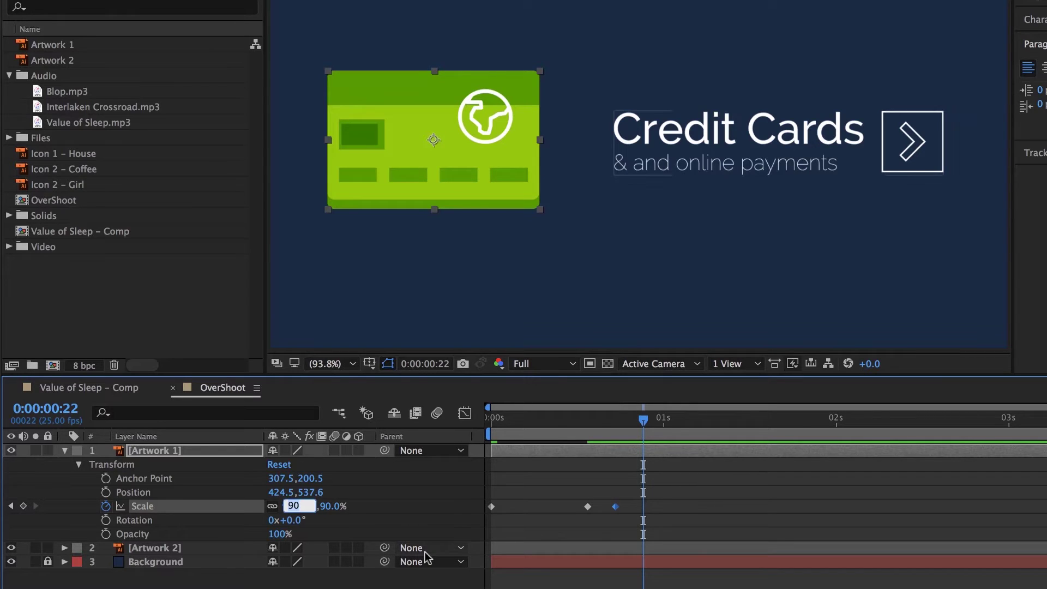
{"action": "type", "text": "105"}
{"action": "key", "text": "Return"}
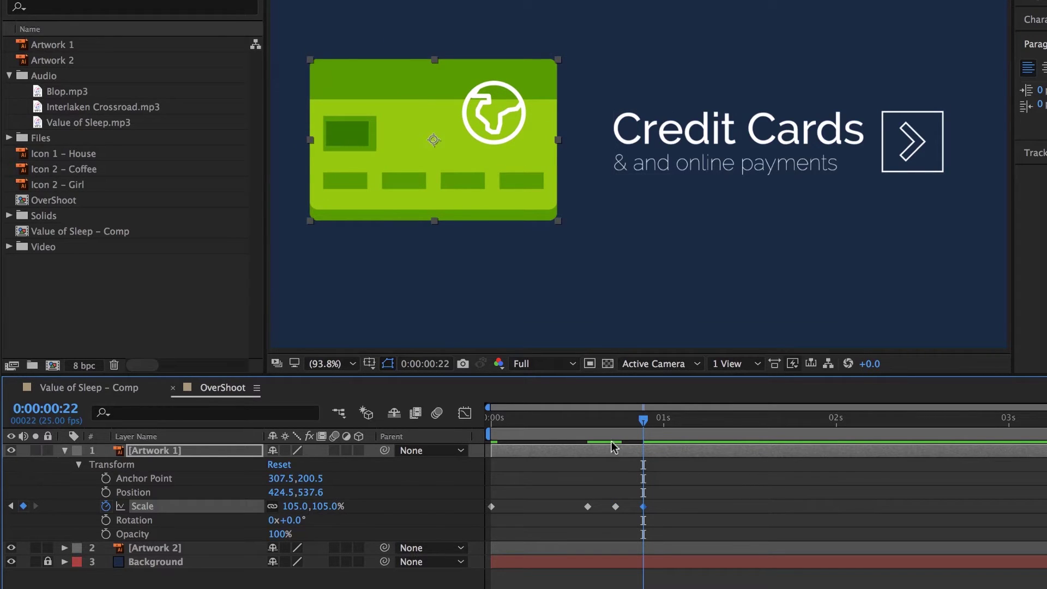
- Add a final Scale keyframe of 100% to Artwork 1 at 0:00:01:00 and preview the animation from the start
{"action": "left_click_drag", "start_coordinate": [648, 427], "coordinate": [664, 429]}
{"action": "left_click", "coordinate": [295, 506]}
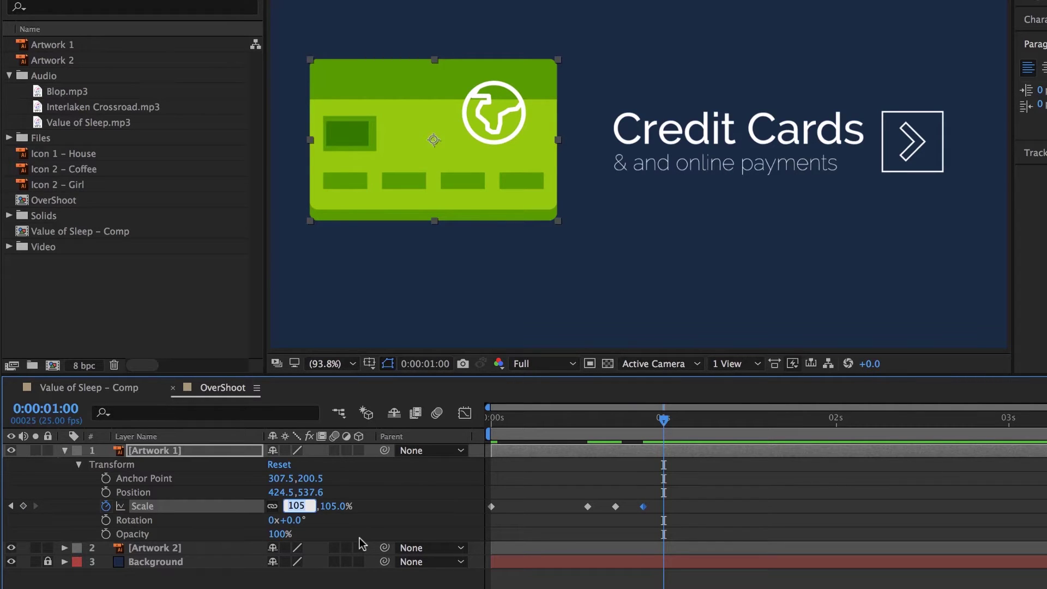
{"action": "type", "text": "100"}
{"action": "key", "text": "Return"}
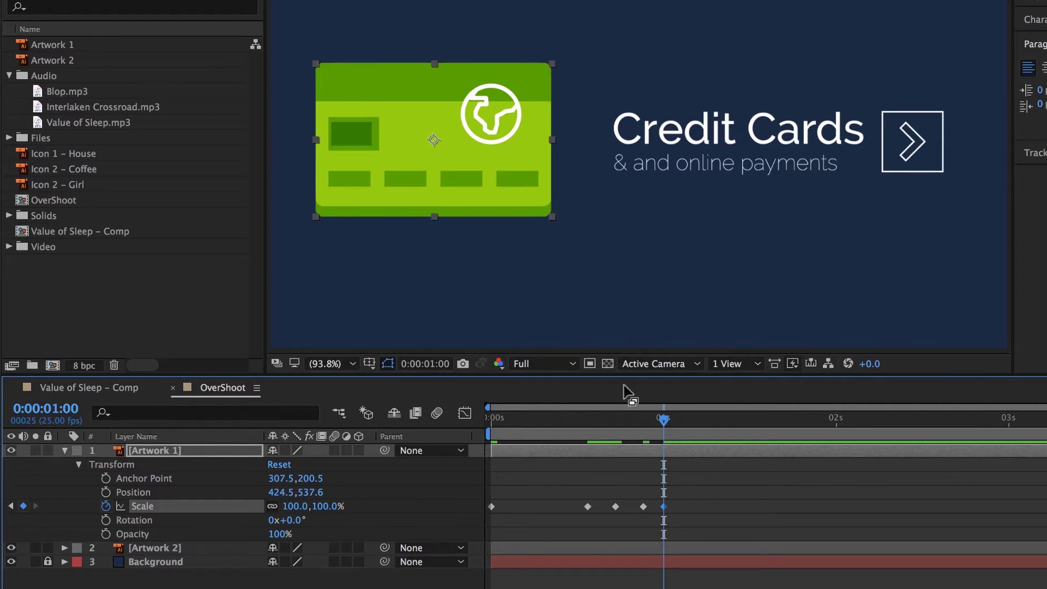
{"action": "key", "text": "Home"}
{"action": "key", "text": "space"}
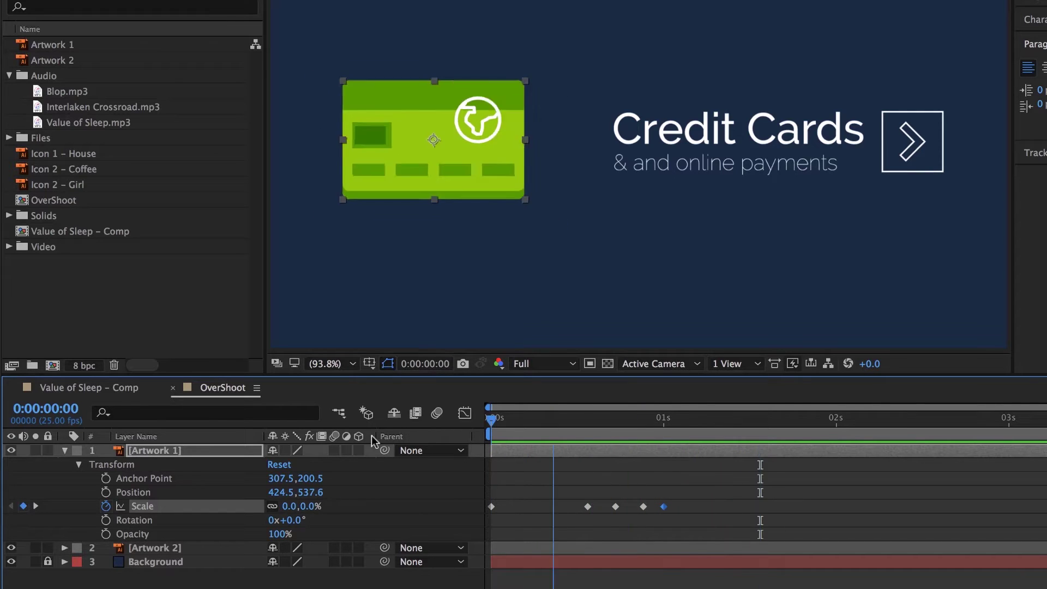
{"action": "key", "text": "space"}
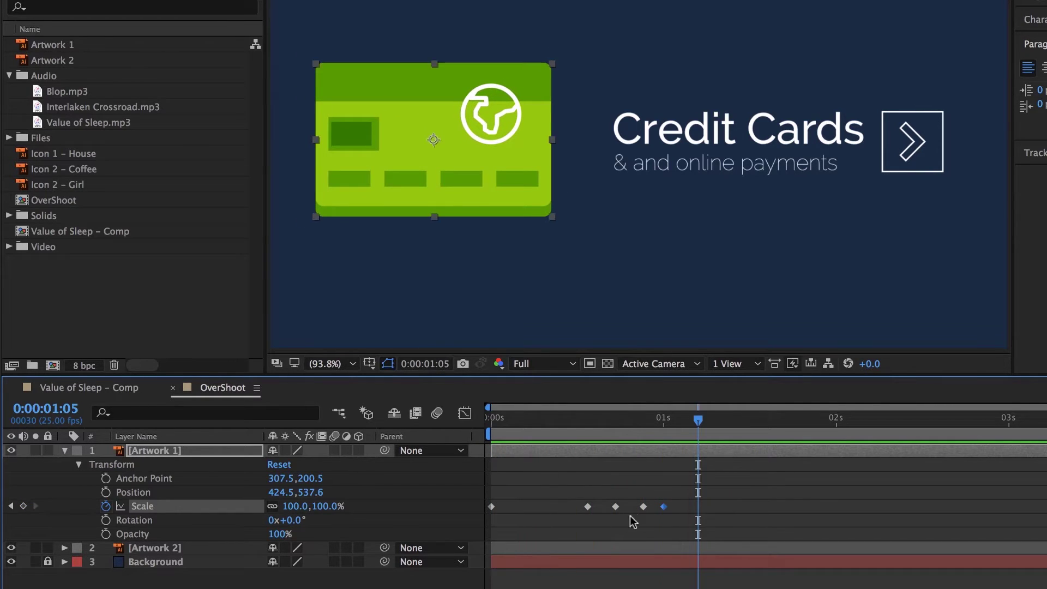
- Try setting the incoming and outgoing velocity influence of all Artwork 1 Scale keyframes to 75% and preview the motion
{"action": "left_click_drag", "start_coordinate": [722, 487], "coordinate": [486, 541]}
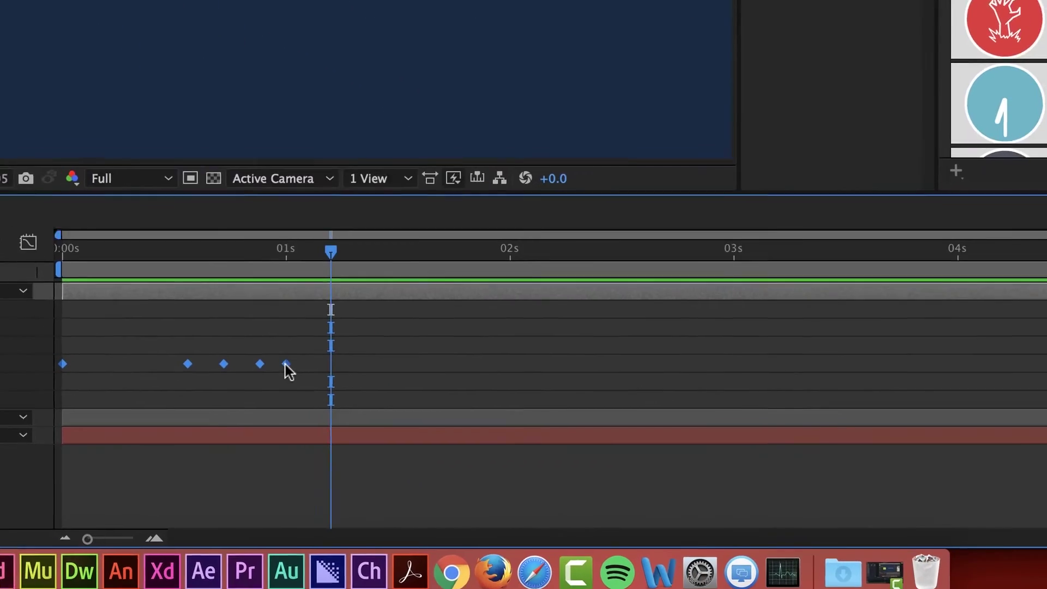
{"action": "right_click", "coordinate": [663, 506]}
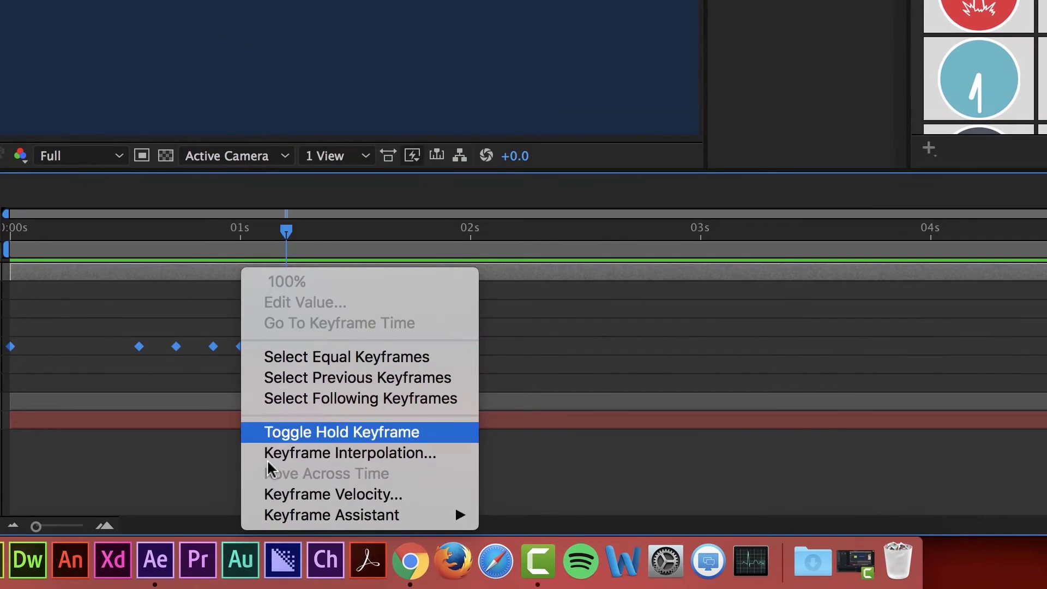
{"action": "left_click", "coordinate": [280, 493]}
{"action": "left_click", "coordinate": [175, 281]}
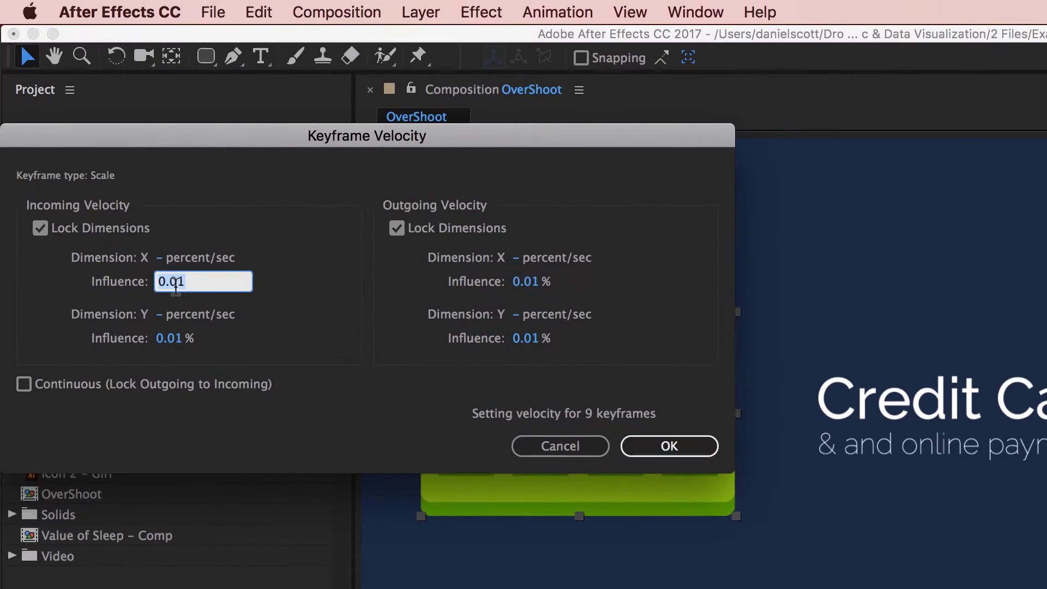
{"action": "type", "text": "75"}
{"action": "key", "text": "Tab"}
{"action": "key", "text": "Tab"}
{"action": "key", "text": "Tab"}
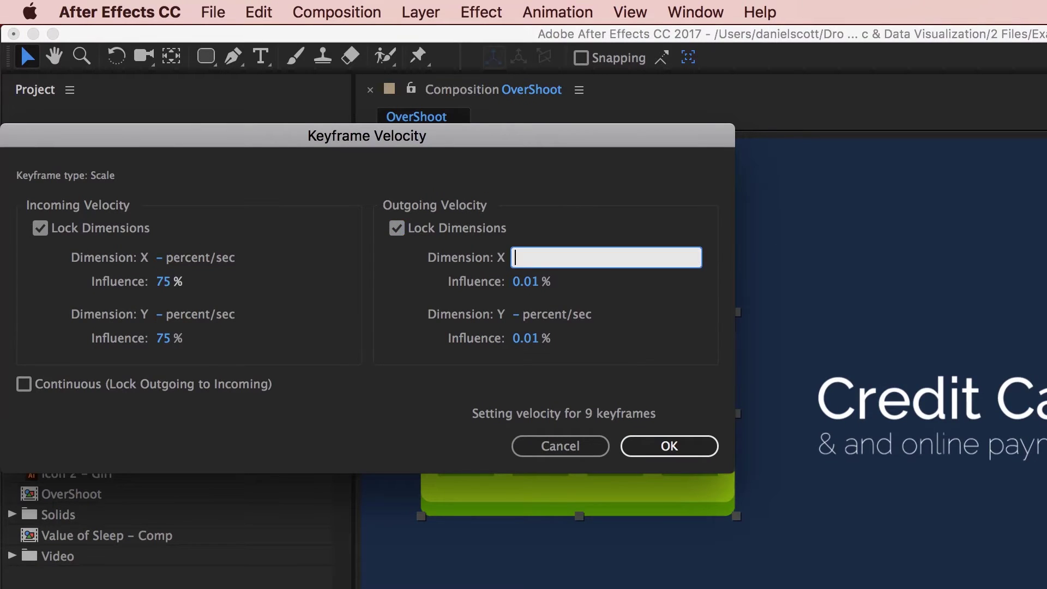
{"action": "type", "text": "75"}
{"action": "key", "text": "Return"}
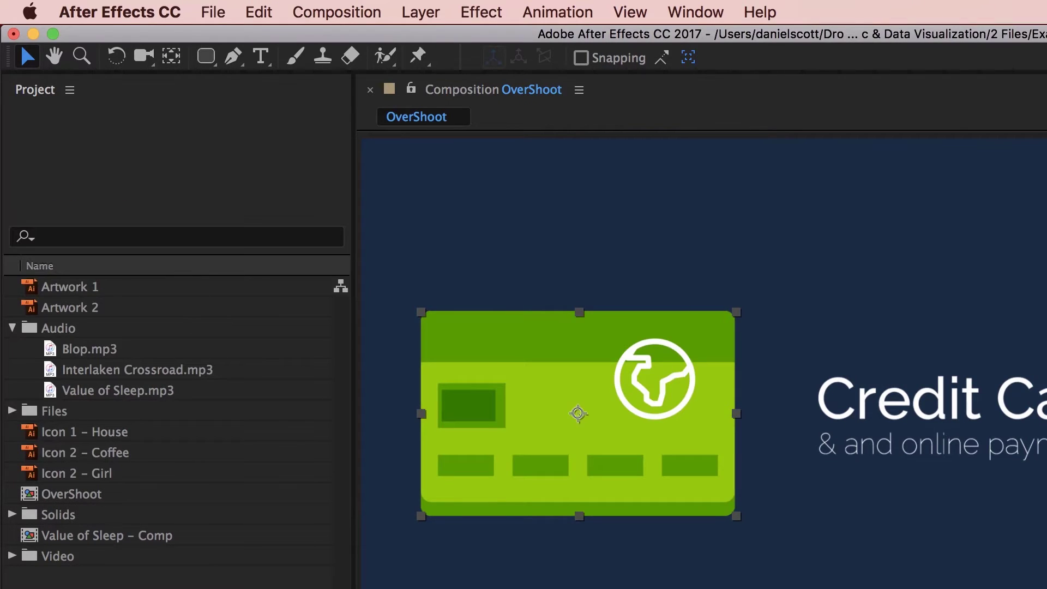
{"action": "key", "text": "space"}
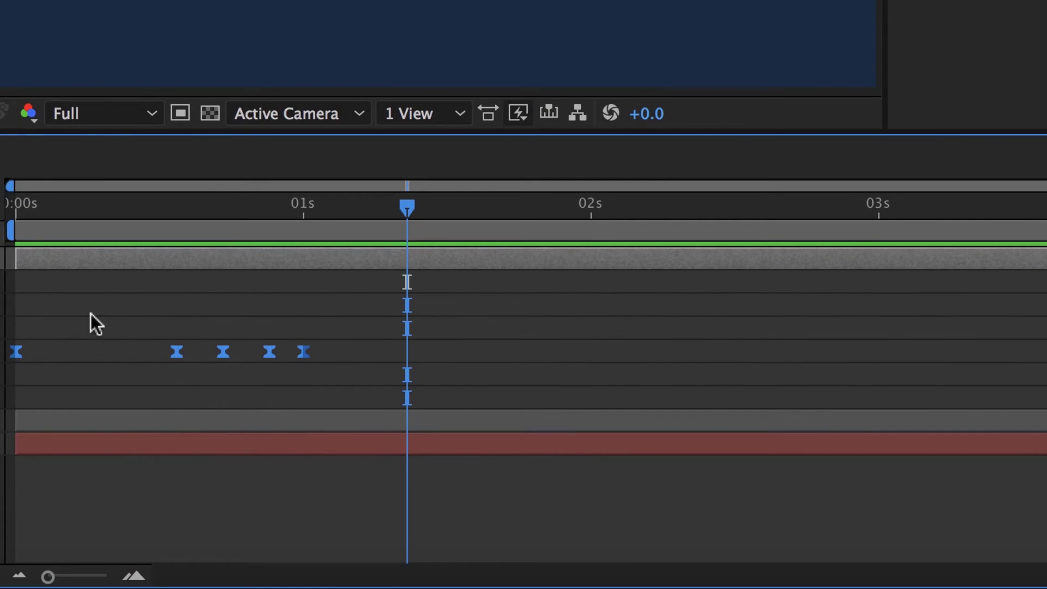
- Apply Easy Ease to all Scale keyframes of Artwork 1 and preview the animation
{"action": "right_click", "coordinate": [184, 355]}
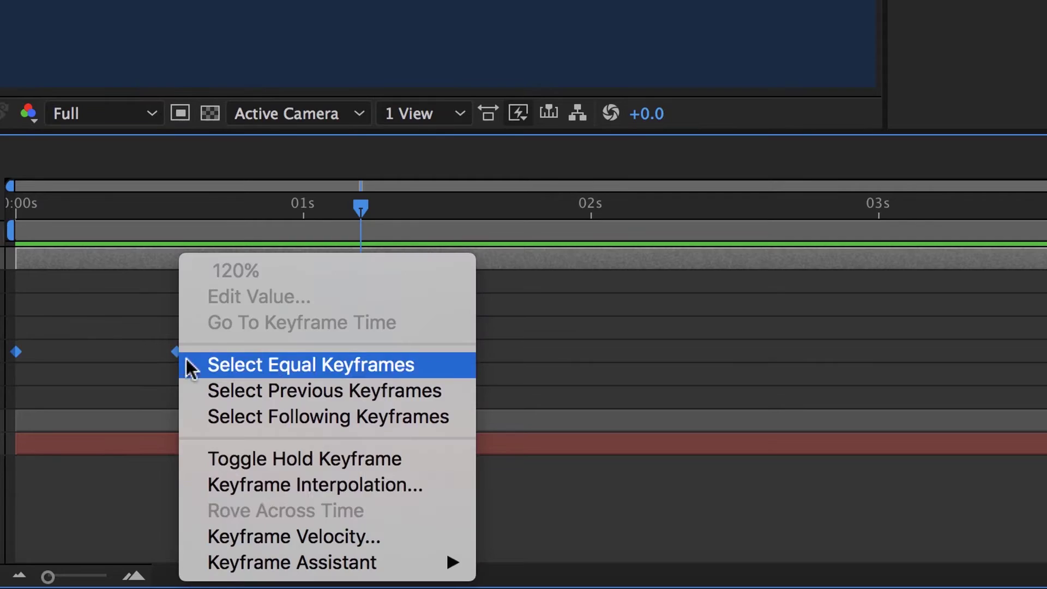
{"action": "mouse_move", "coordinate": [256, 564]}
{"action": "left_click", "coordinate": [646, 415]}
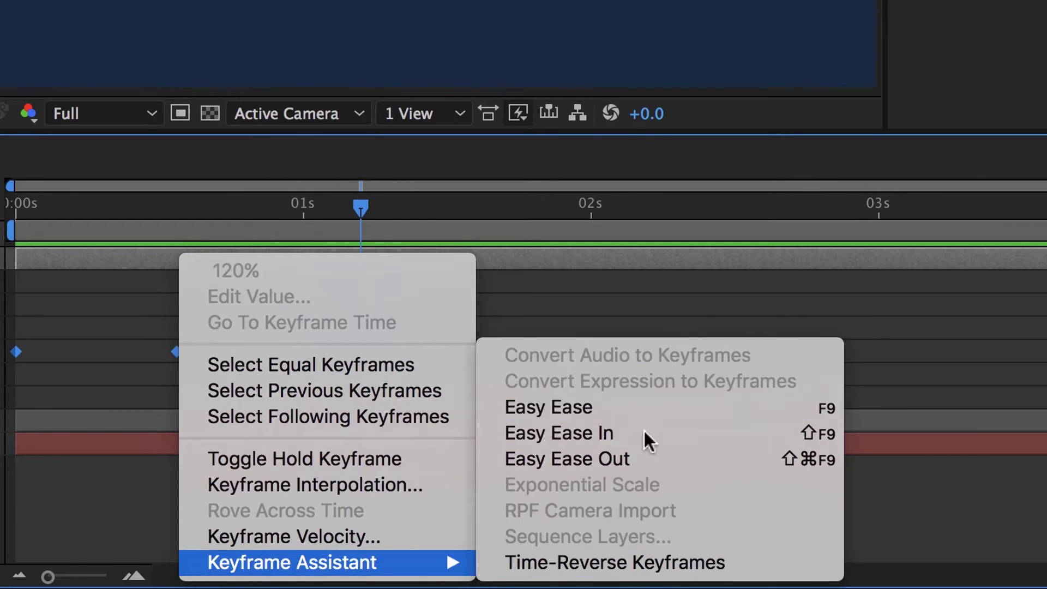
{"action": "key", "text": "space"}
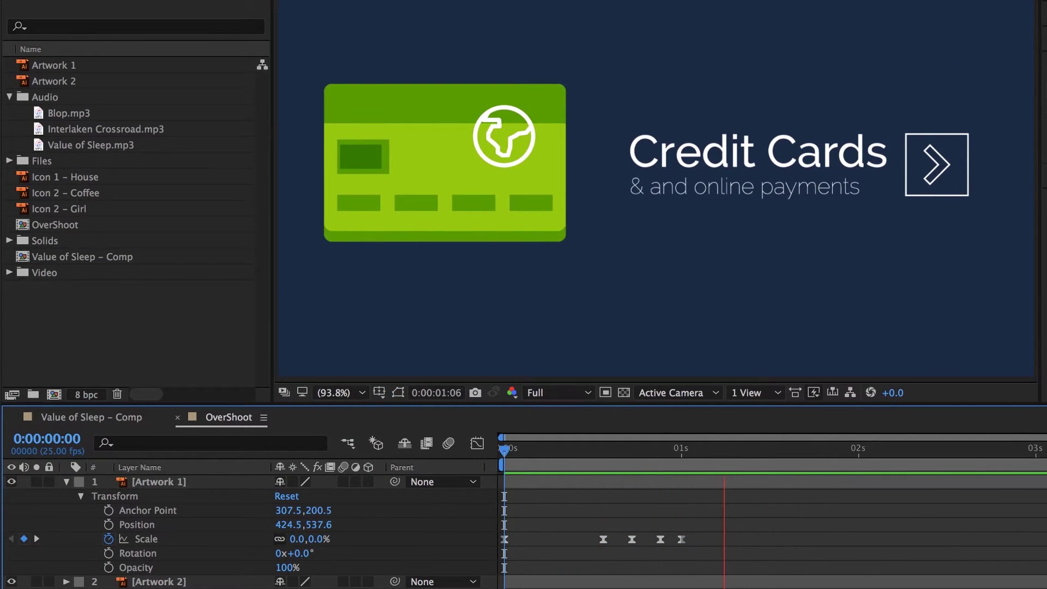
{"action": "key", "text": "space"}
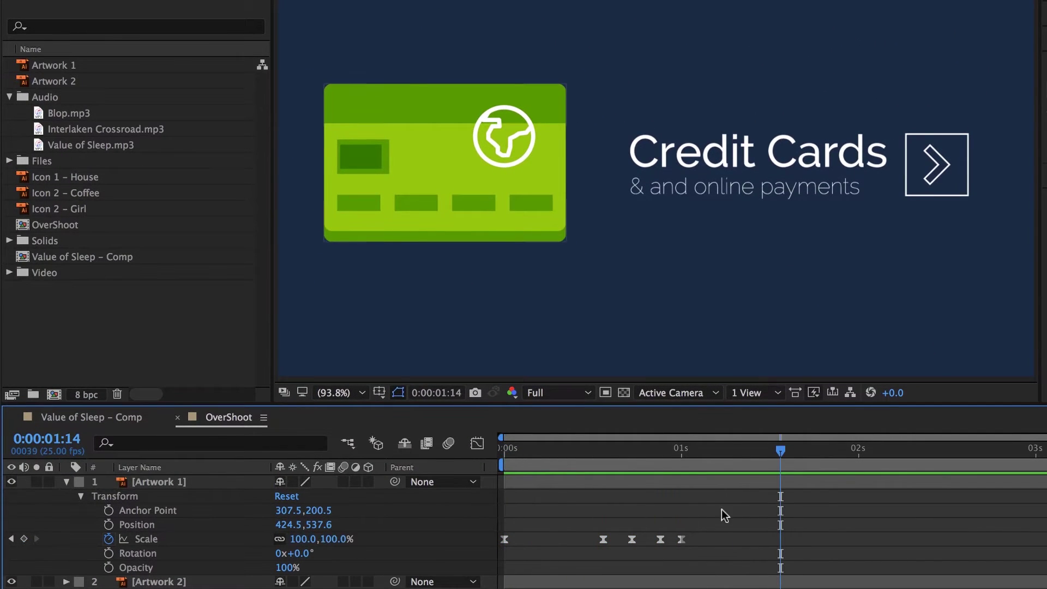
- Shift all Artwork 1 Scale keyframes except the first about 4 frames earlier and return to the composition's start
{"action": "left_click_drag", "start_coordinate": [721, 509], "coordinate": [573, 542]}
{"action": "key", "text": "Home"}
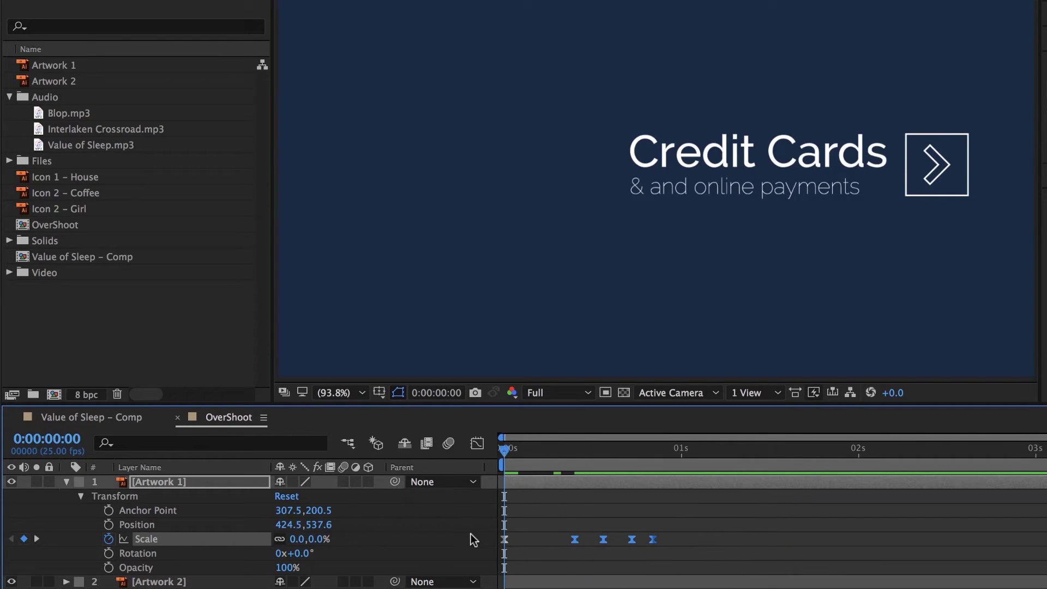
- Preview the retimed Artwork 1 scale animation twice from the start of the composition
{"action": "key", "text": "space"}
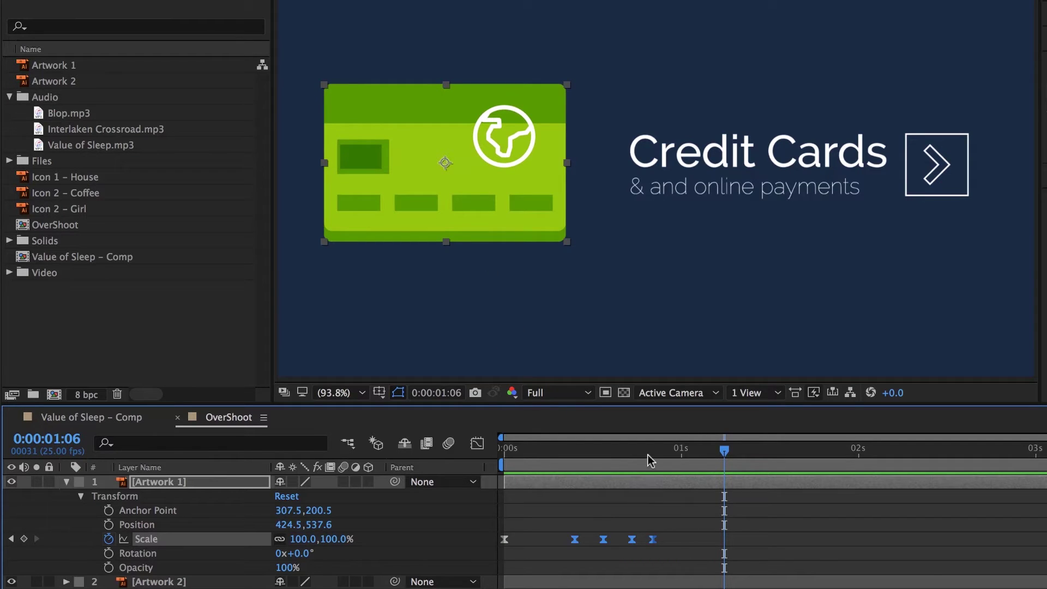
{"action": "key", "text": "Home"}
{"action": "key", "text": "space"}
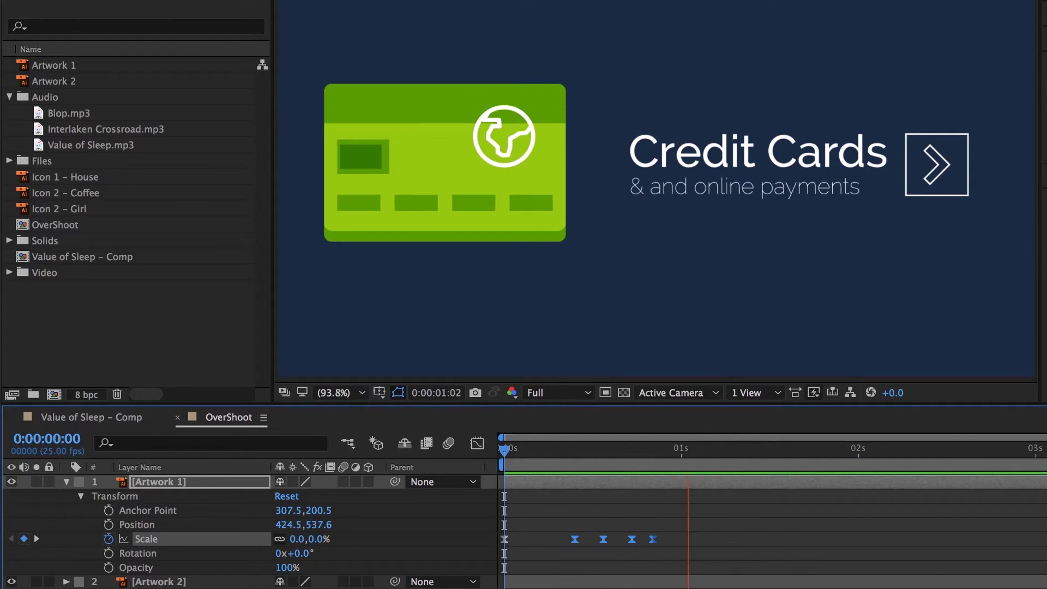
{"action": "key", "text": "space"}
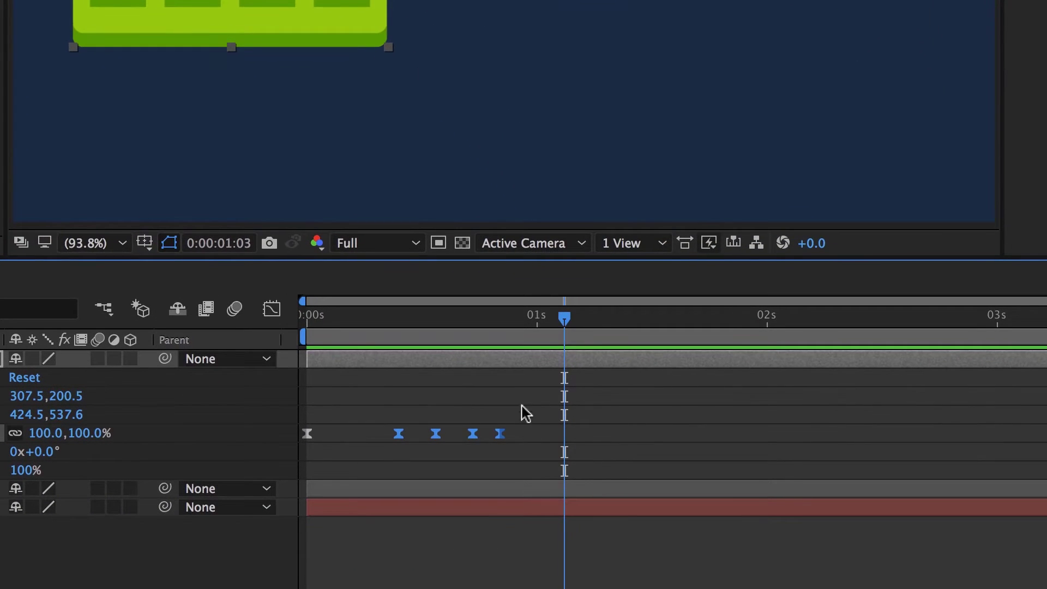
- Try moving the second and third Scale keyframes of Artwork 1 individually earlier by about 3 to 4 frames, and undo both moves
{"action": "left_click_drag", "start_coordinate": [533, 381], "coordinate": [321, 468]}
{"action": "left_click", "coordinate": [444, 467]}
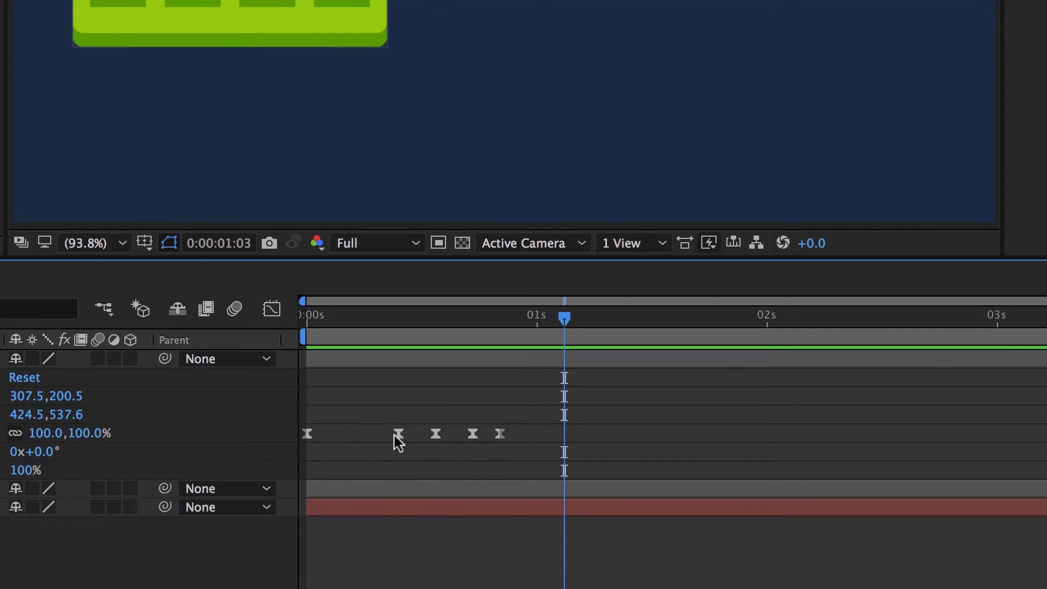
{"action": "left_click_drag", "start_coordinate": [396, 434], "coordinate": [368, 434]}
{"action": "left_click", "coordinate": [407, 439]}
{"action": "left_click", "coordinate": [436, 433]}
{"action": "key", "text": "alt+Left"}
{"action": "key", "text": "alt+Left"}
{"action": "key", "text": "alt+Left"}
{"action": "key", "text": "alt+Left"}
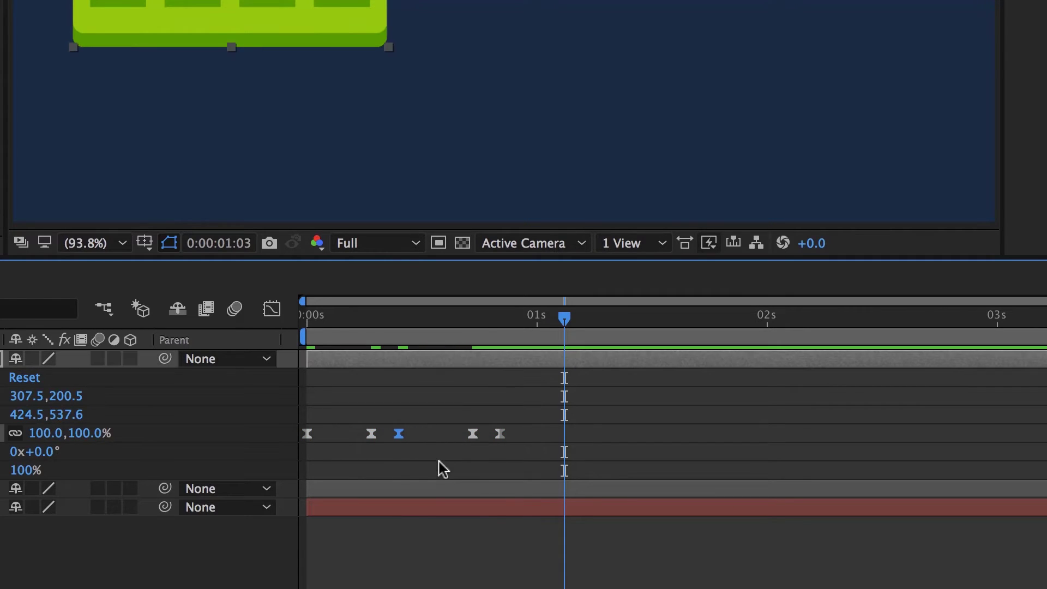
{"action": "key", "text": "ctrl+z"}
{"action": "key", "text": "ctrl+z"}
- Try compressing all Artwork 1 Scale keyframes proportionally so the last falls at about 9 frames, and preview the animation
{"action": "left_click_drag", "start_coordinate": [521, 396], "coordinate": [279, 470]}
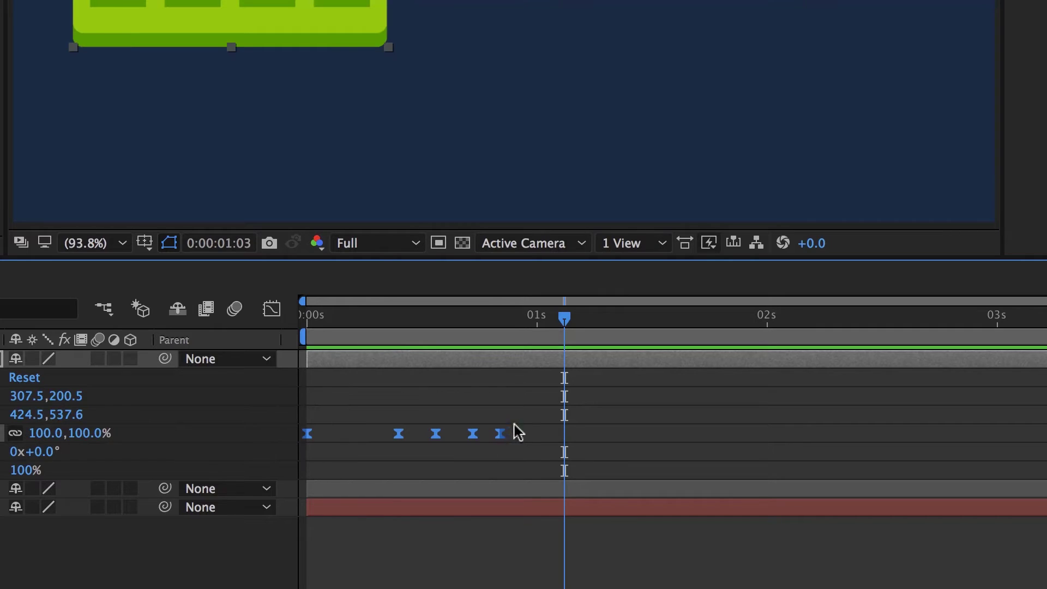
{"action": "mouse_move", "coordinate": [503, 445]}
{"action": "left_click_drag", "start_coordinate": [503, 443], "coordinate": [393, 457]}
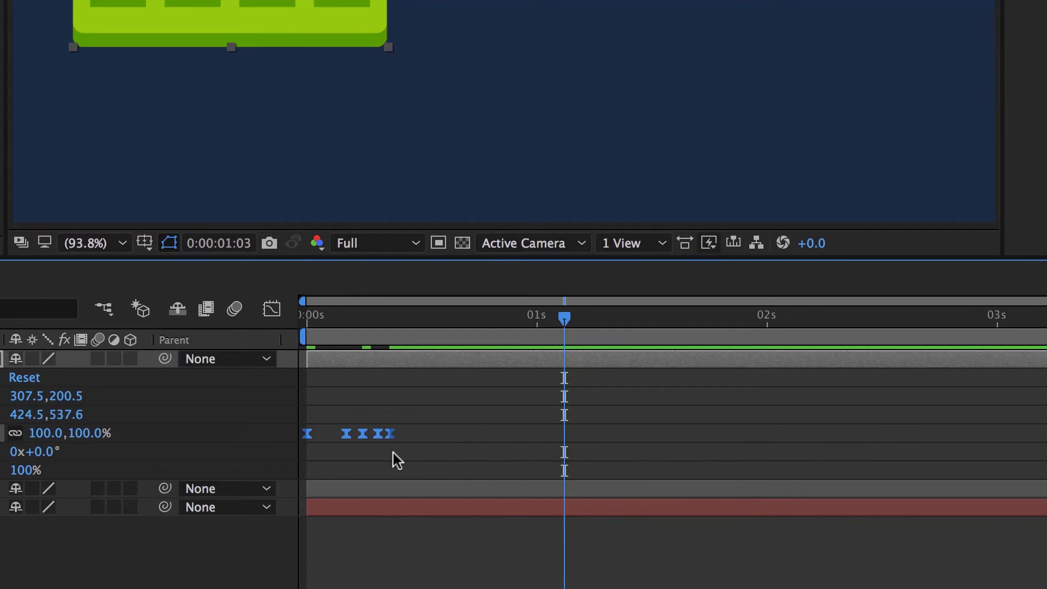
{"action": "key", "text": "Home"}
{"action": "key", "text": "space"}
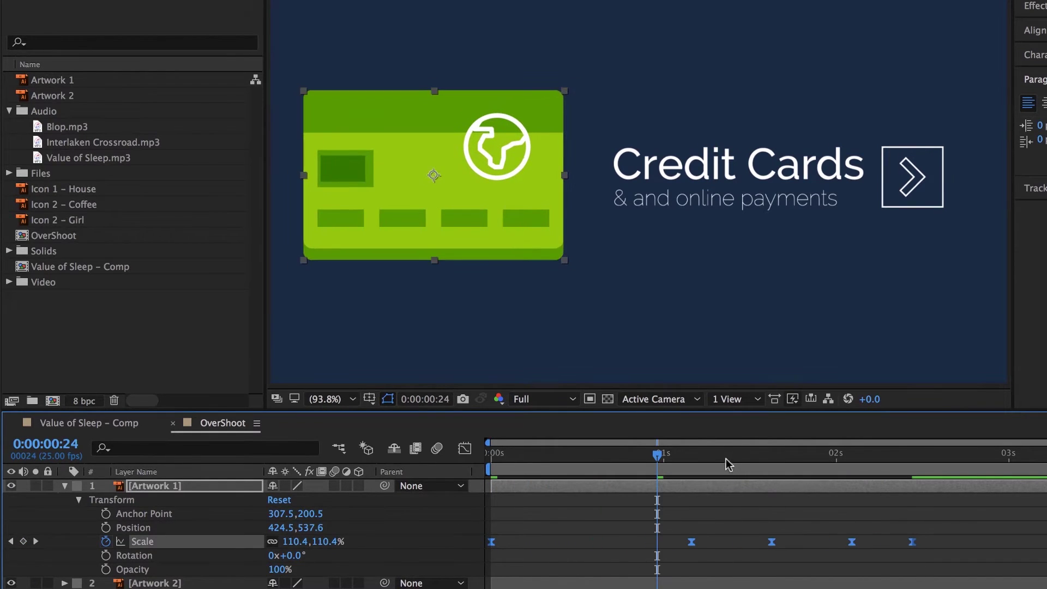
- Try the Scale keyframes stretched proportionally over about 2.5 seconds, preview the slow motion, and undo the stretch
{"action": "key", "text": "ctrl+z"}
{"action": "key", "text": "space"}
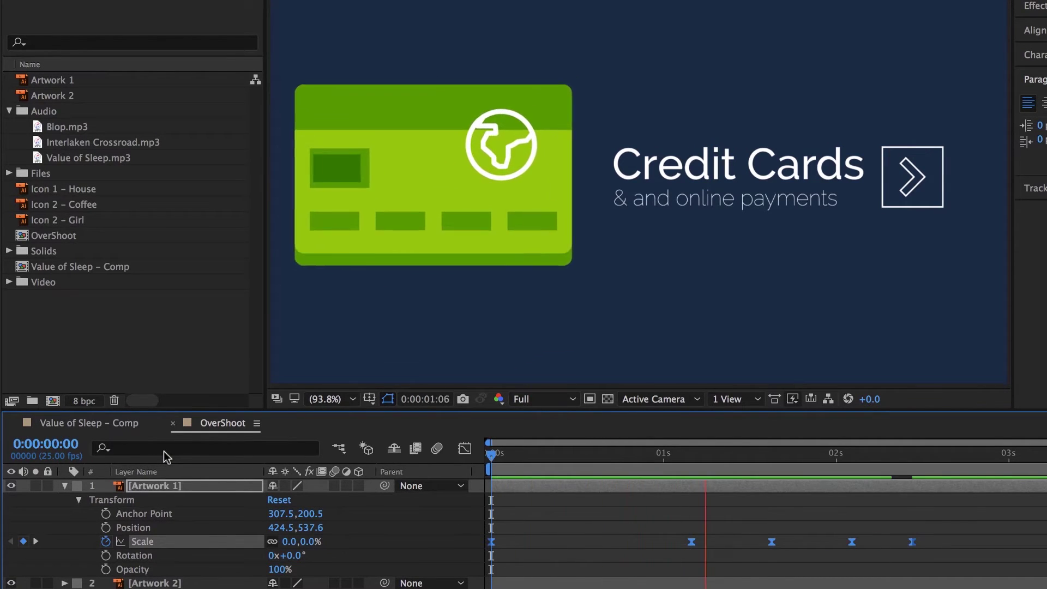
{"action": "key", "text": "space"}
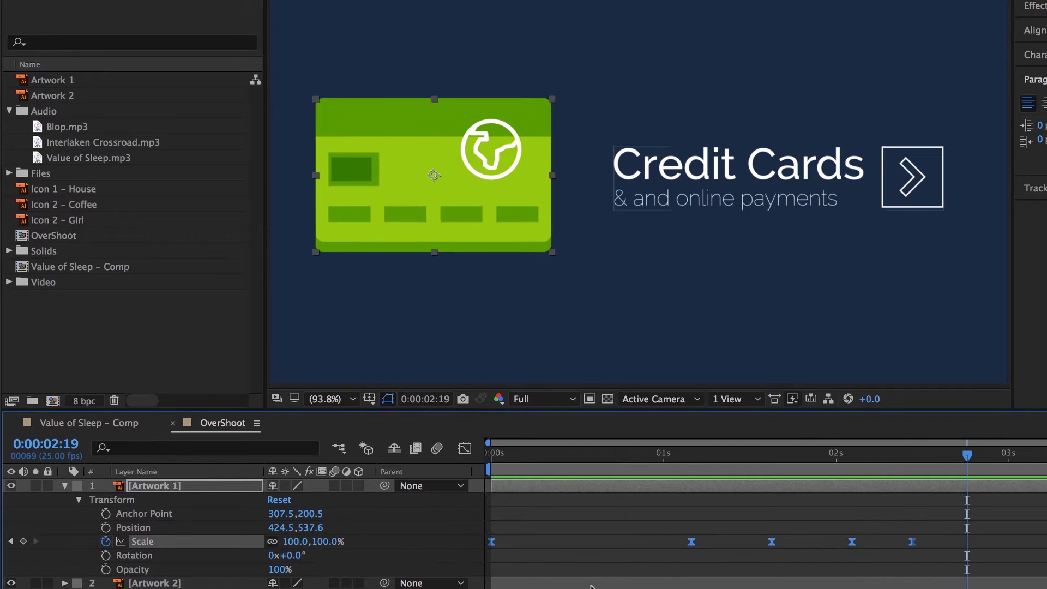
{"action": "key", "text": "ctrl+shift+z"}
{"action": "key", "text": "ctrl+z"}
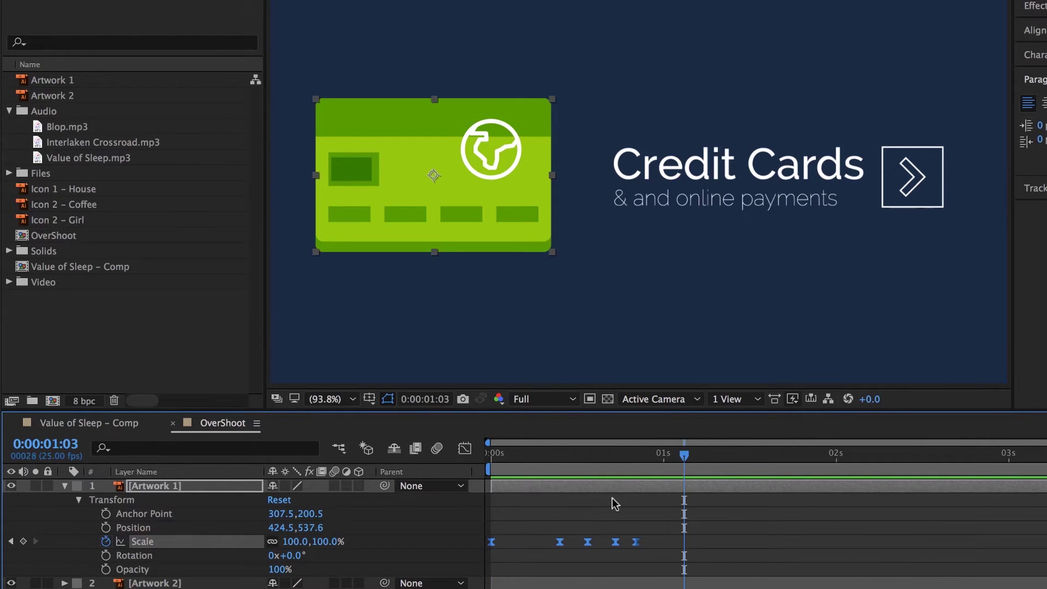
- Preview the animation from the start with the original keyframe spacing
{"action": "key", "text": "Home"}
{"action": "key", "text": "space"}
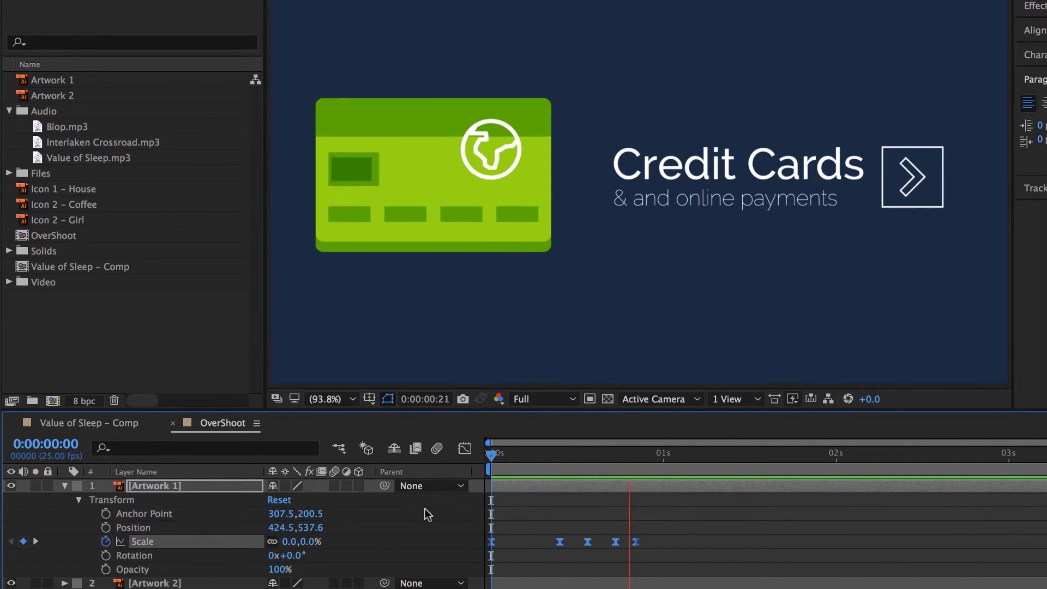
{"action": "key", "text": "space"}
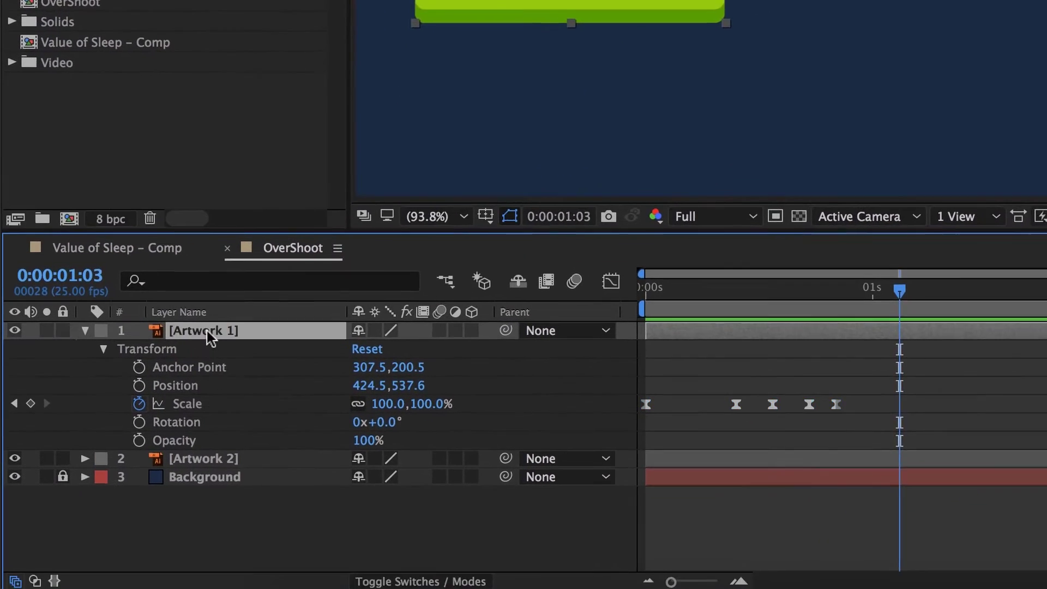
- Rename the Artwork 1 layer to "Manual Overshoot", collapse its properties and hide it
{"action": "right_click", "coordinate": [149, 485]}
{"action": "left_click", "coordinate": [252, 565]}
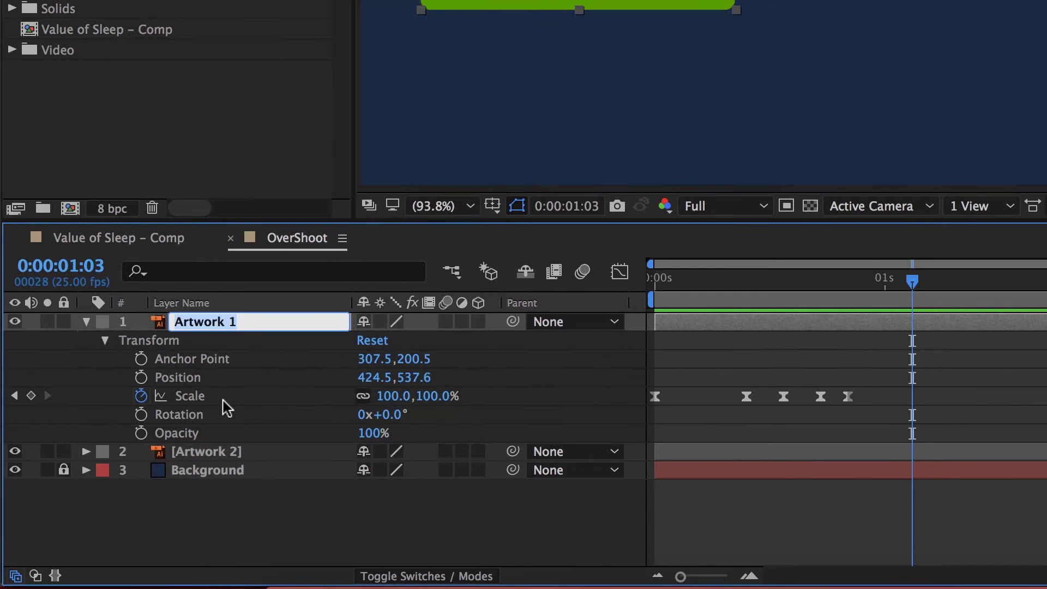
{"action": "type", "text": "Manual Overshoot"}
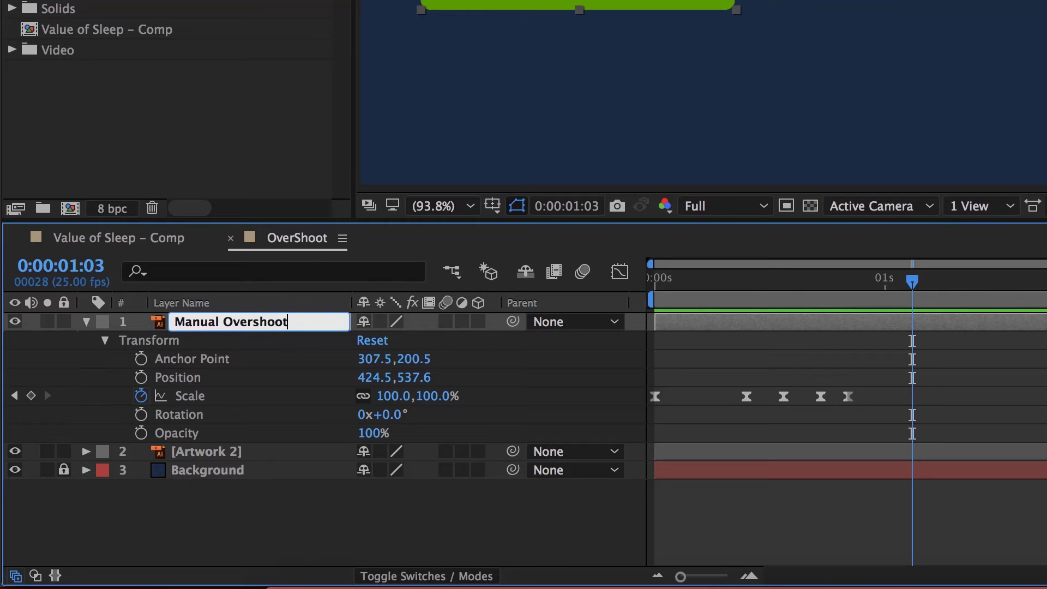
{"action": "key", "text": "Return"}
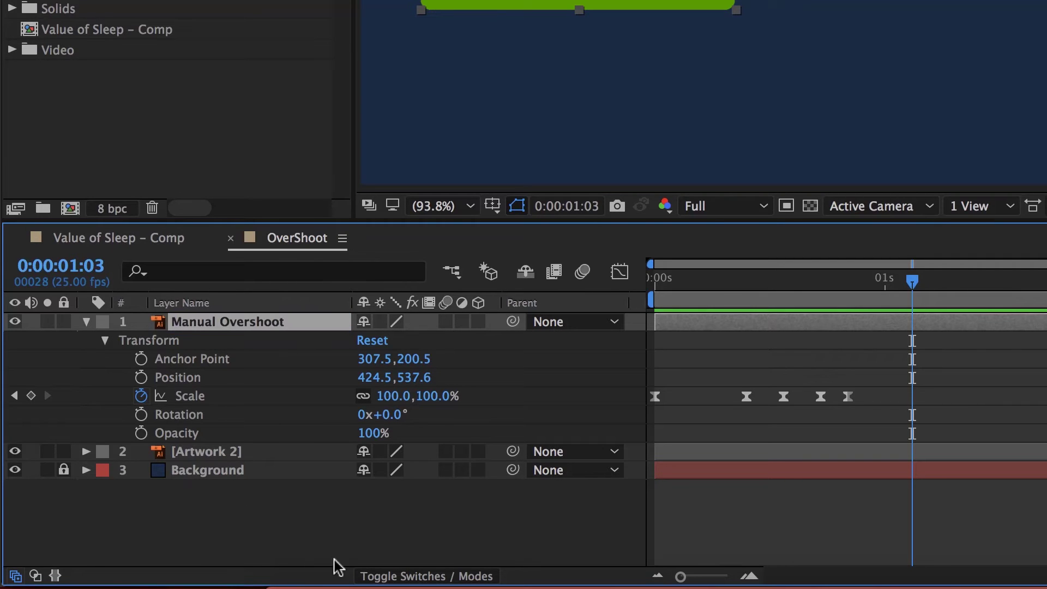
{"action": "left_click", "coordinate": [85, 322]}
{"action": "left_click", "coordinate": [210, 468]}
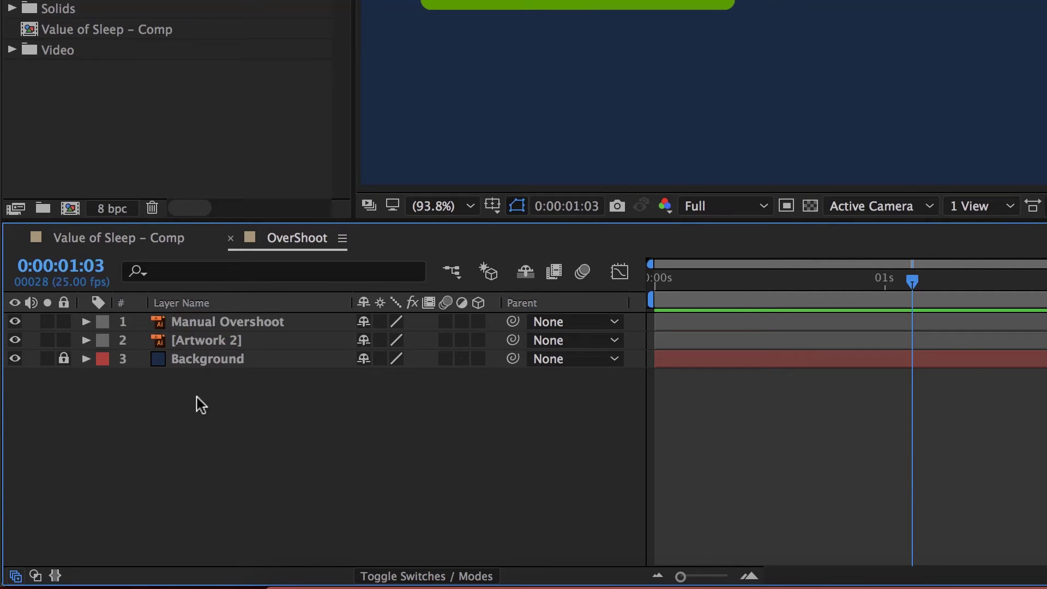
{"action": "left_click", "coordinate": [14, 321]}
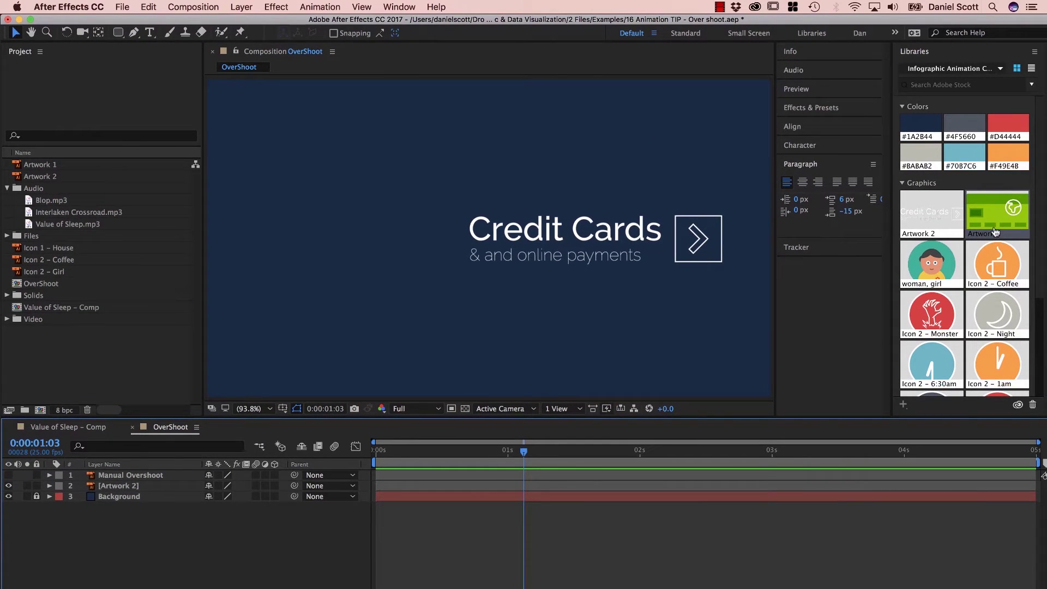
- Add a fresh copy of Artwork 1 from the project to the OverShoot composition, placed beside the Credit Cards text
{"action": "left_click", "coordinate": [33, 164]}
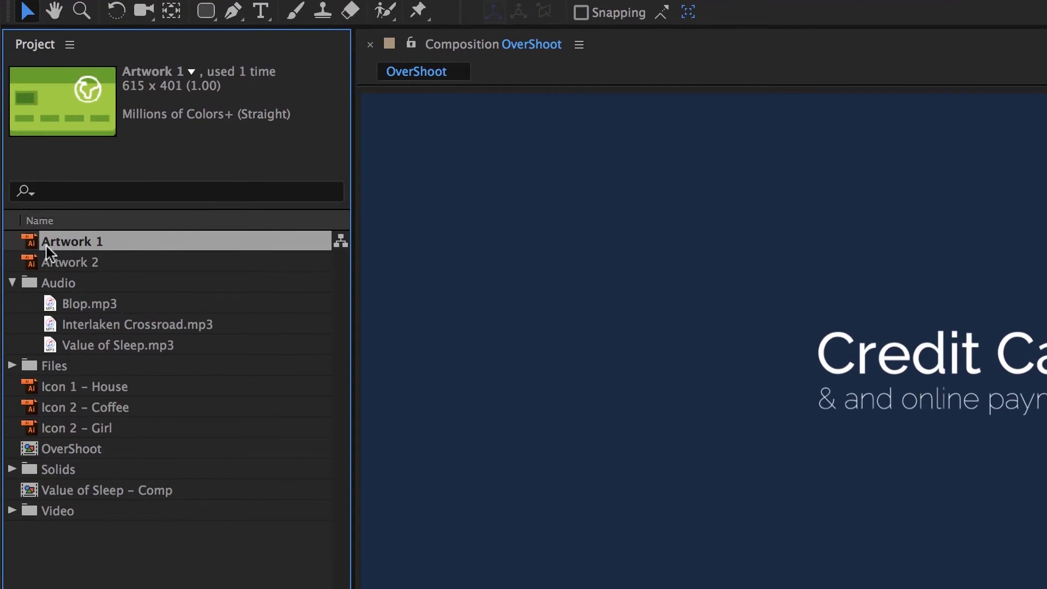
{"action": "left_click_drag", "start_coordinate": [31, 186], "coordinate": [489, 257]}
{"action": "left_click_drag", "start_coordinate": [740, 360], "coordinate": [606, 376]}
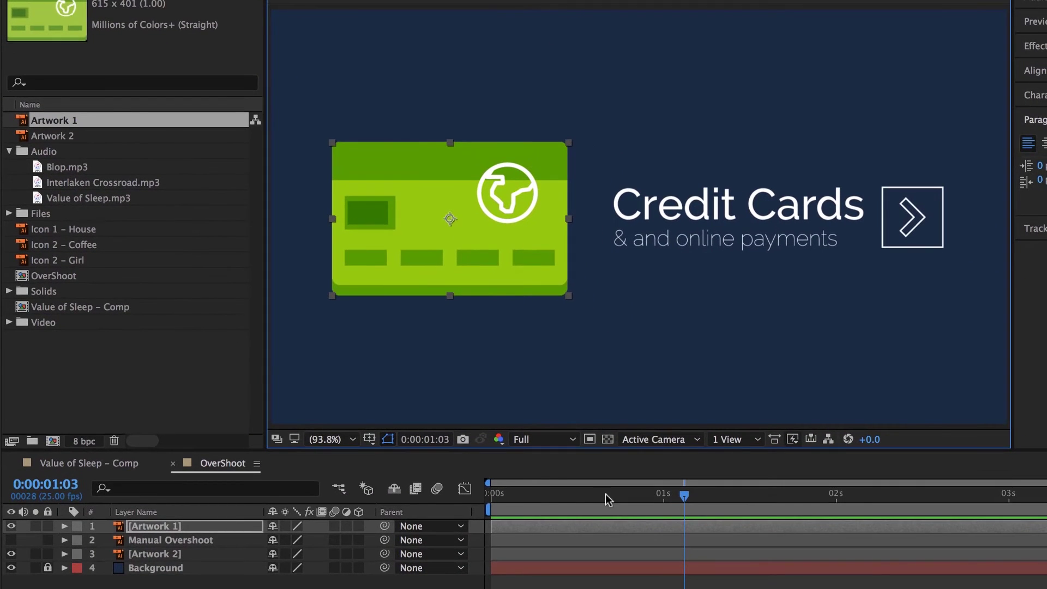
- Create a Scale keyframe of 0% on the new Artwork 1 layer at 0:00:00:00
{"action": "left_click_drag", "start_coordinate": [606, 498], "coordinate": [482, 498]}
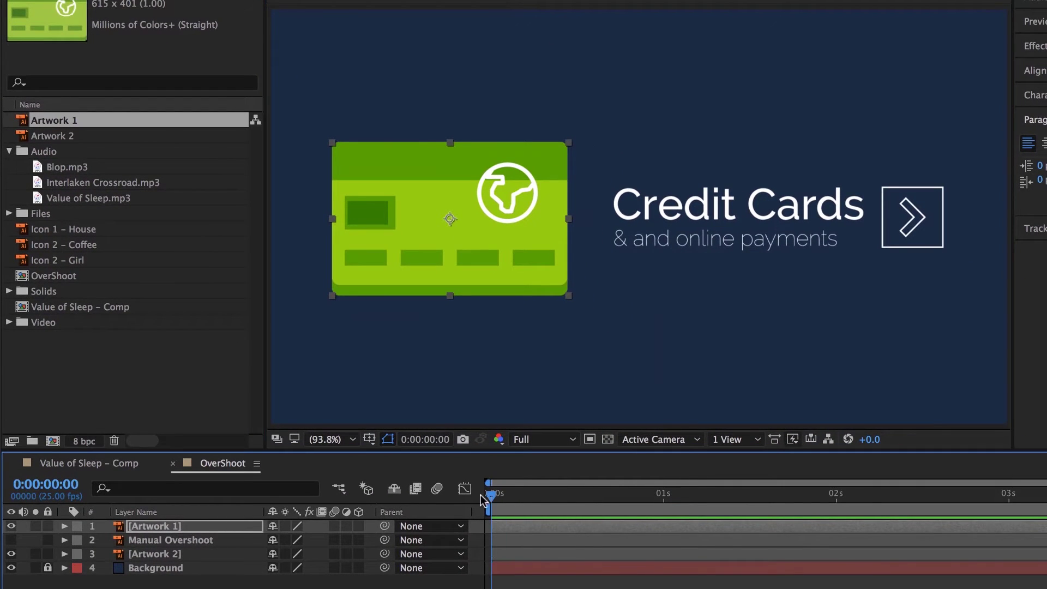
{"action": "left_click", "coordinate": [514, 531]}
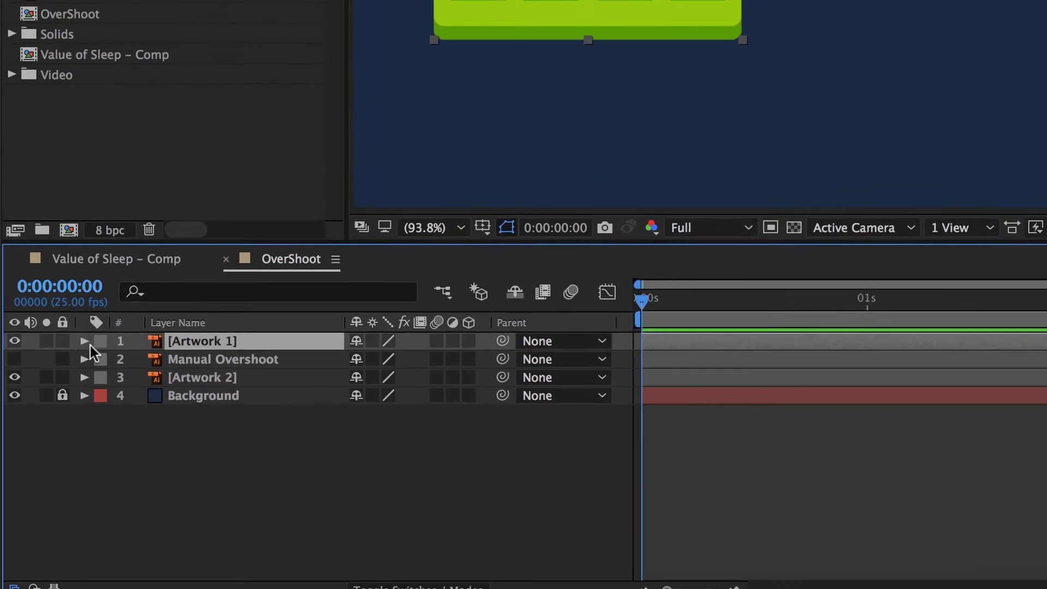
{"action": "left_click", "coordinate": [64, 525]}
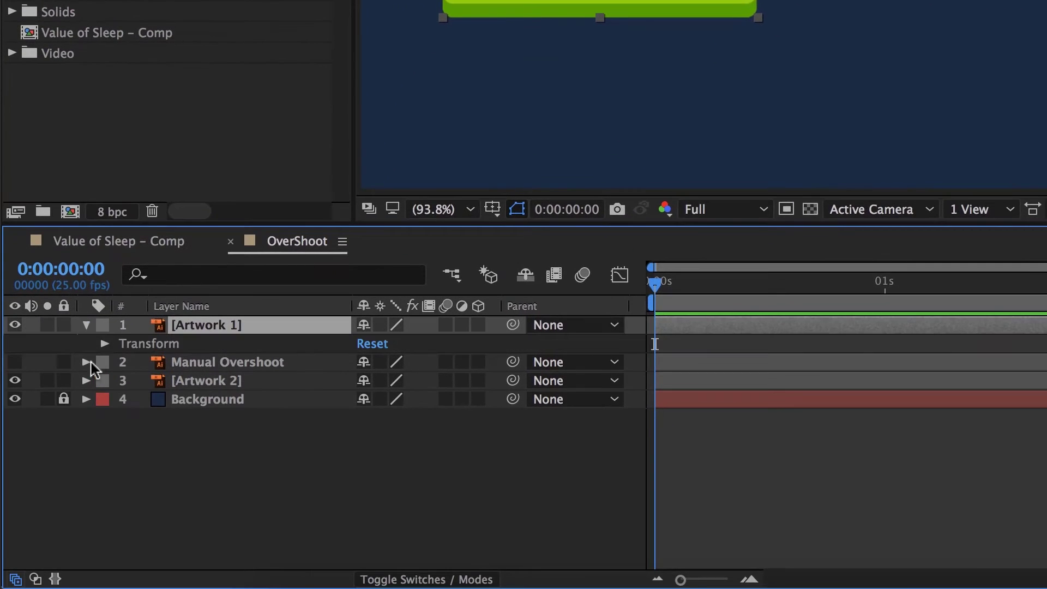
{"action": "left_click", "coordinate": [104, 344]}
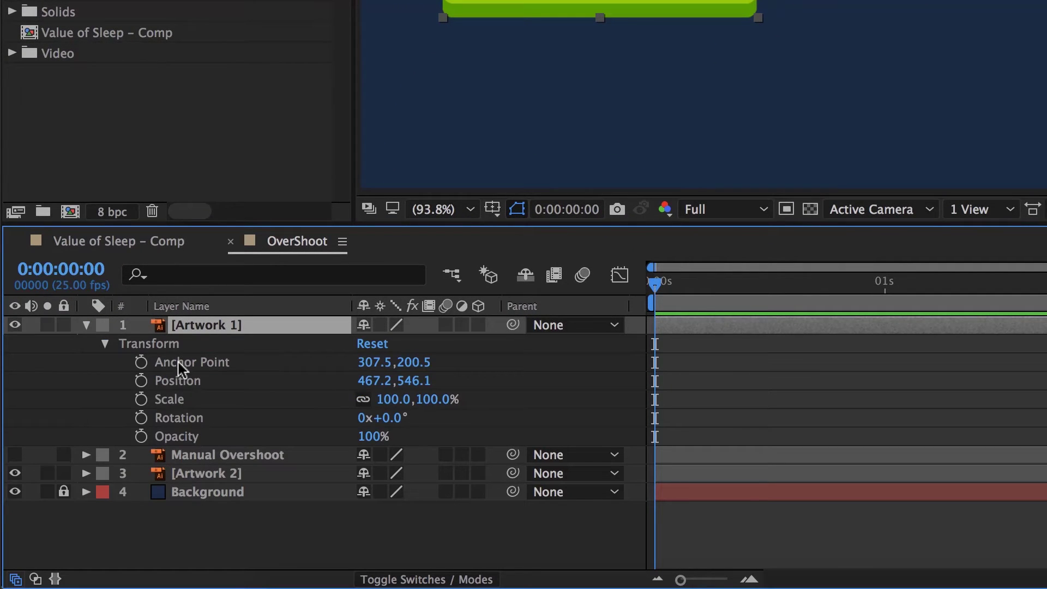
{"action": "key", "text": "alt+shift+s"}
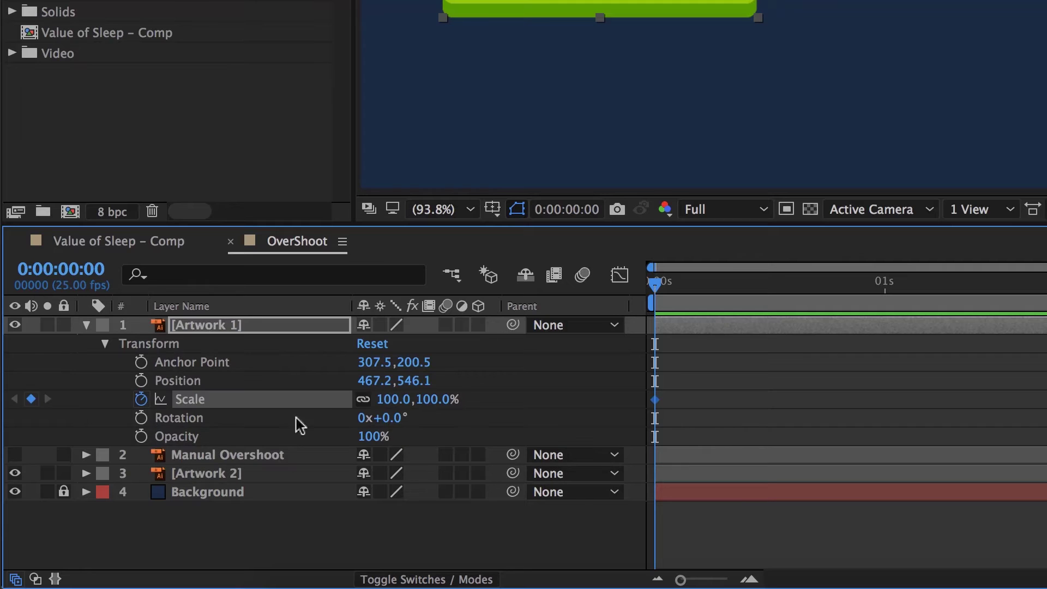
{"action": "left_click", "coordinate": [403, 398]}
{"action": "type", "text": "00"}
{"action": "key", "text": "Return"}
- Add a Scale keyframe of 100% to Artwork 1 at 0:00:00:16 and preview the animation from the start
{"action": "left_click_drag", "start_coordinate": [784, 283], "coordinate": [801, 282]}
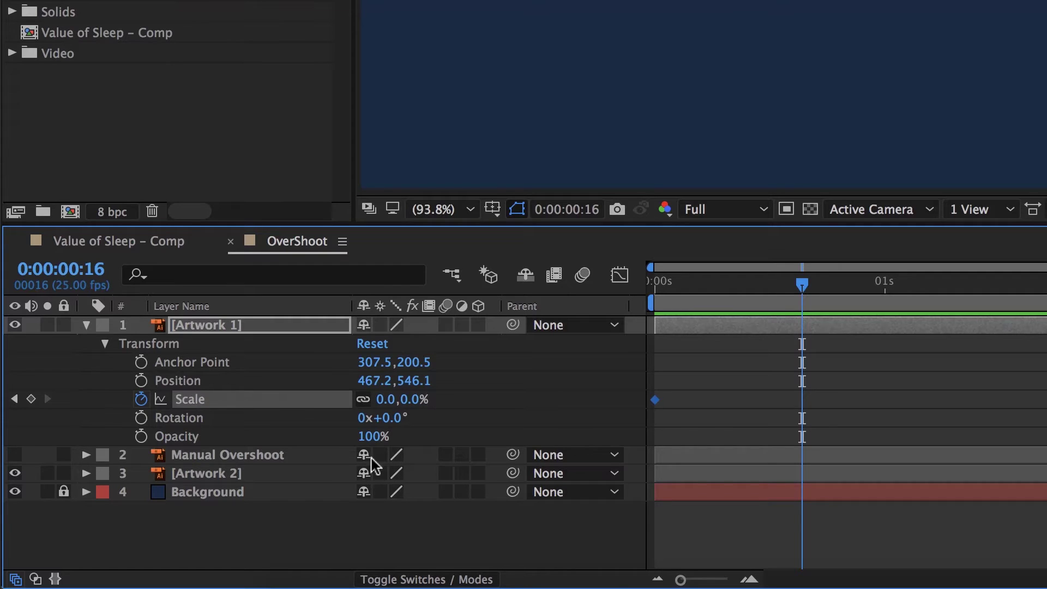
{"action": "left_click", "coordinate": [388, 399]}
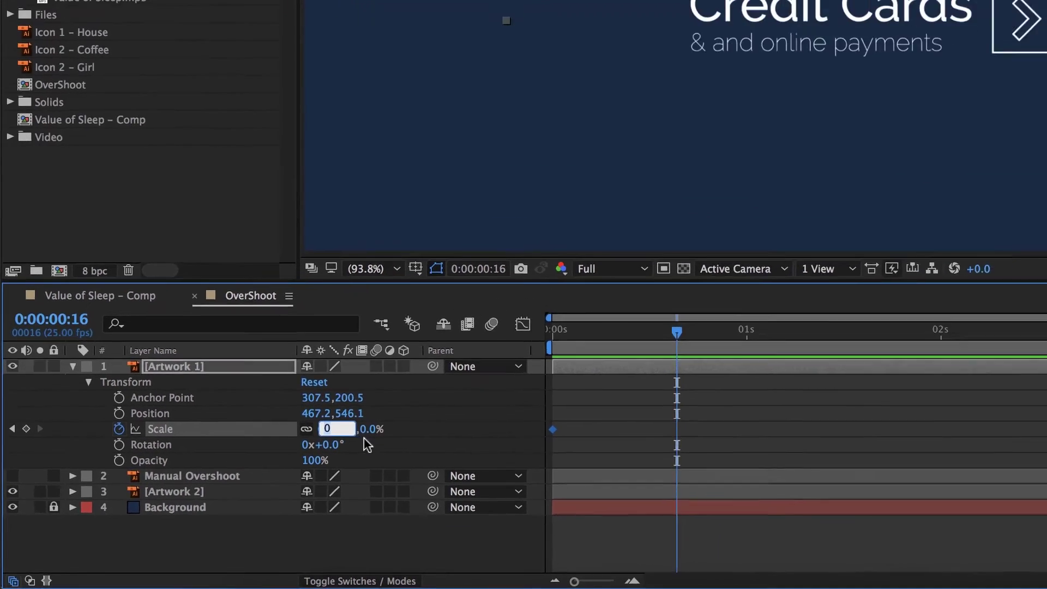
{"action": "type", "text": "100"}
{"action": "key", "text": "Return"}
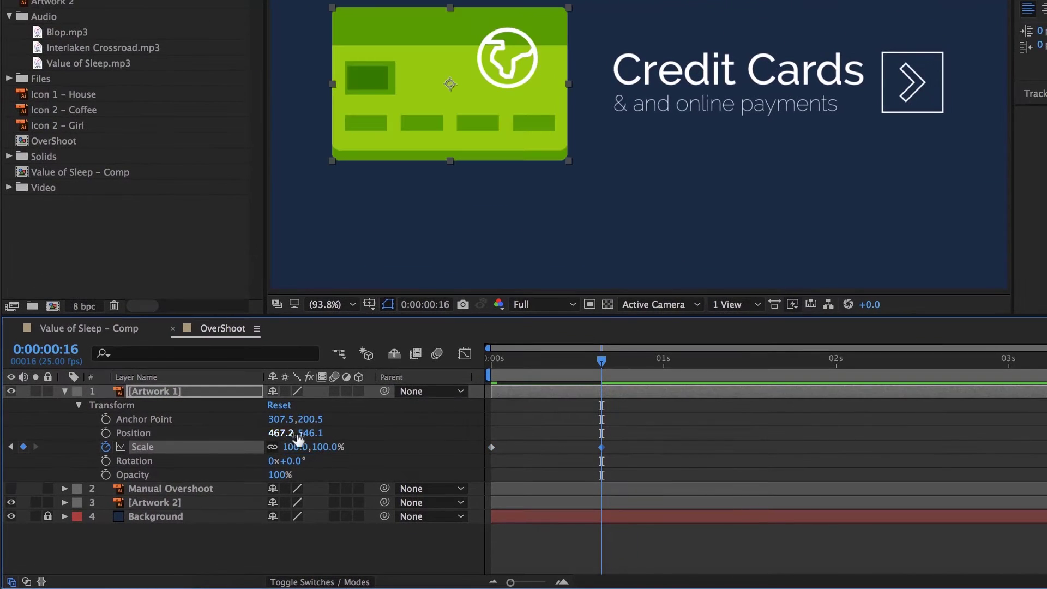
{"action": "key", "text": "Home"}
{"action": "key", "text": "space"}
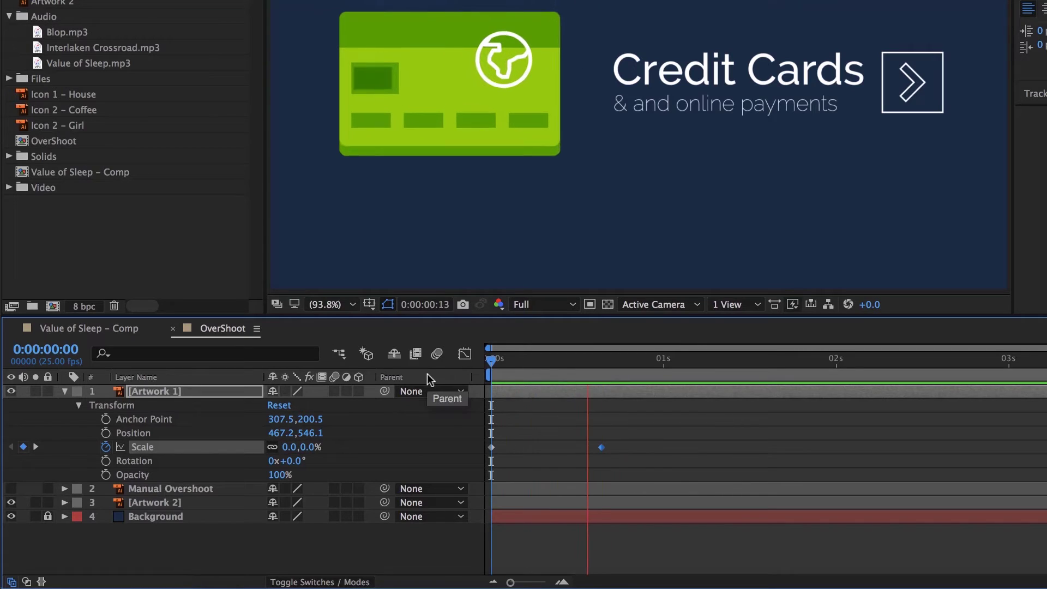
{"action": "key", "text": "space"}
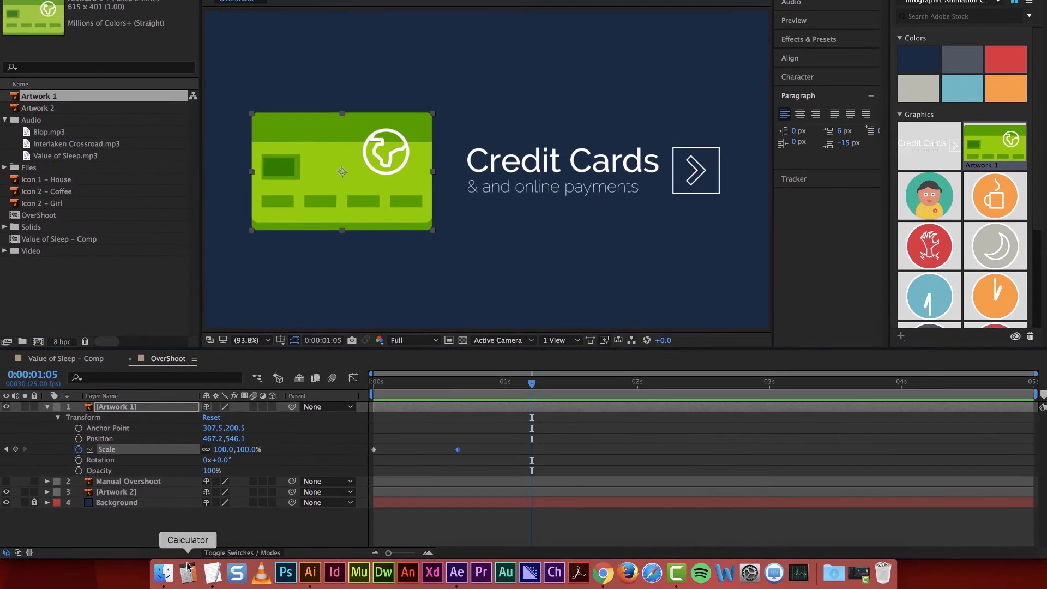
- Open "Expression - Over Shoot" from the Expressions exercise folder in Finder, copy its entire text and return to After Effects
{"action": "left_click", "coordinate": [214, 586]}
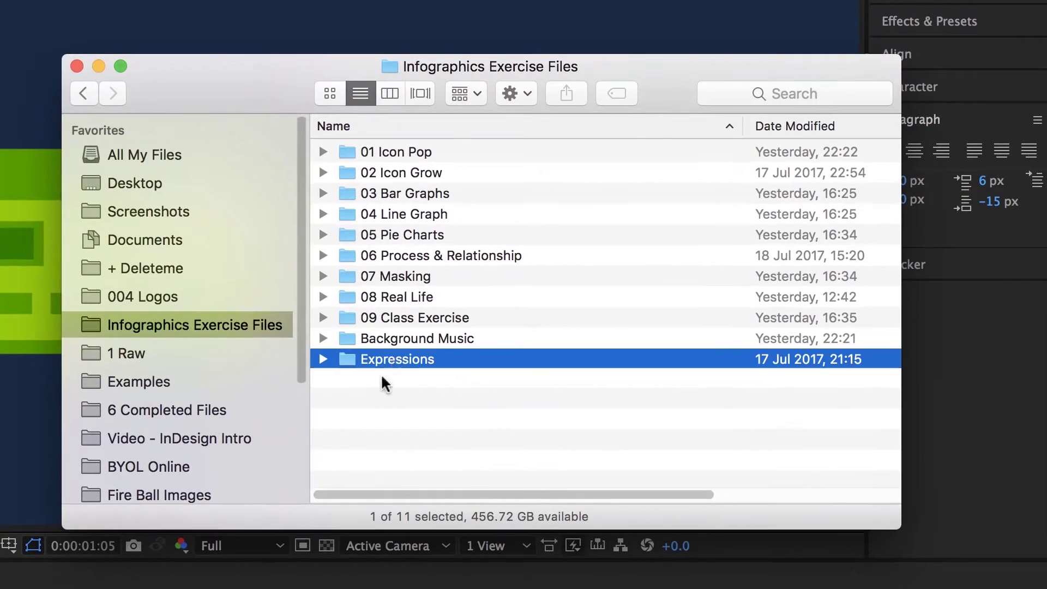
{"action": "double_click", "coordinate": [495, 233]}
{"action": "left_click", "coordinate": [405, 152]}
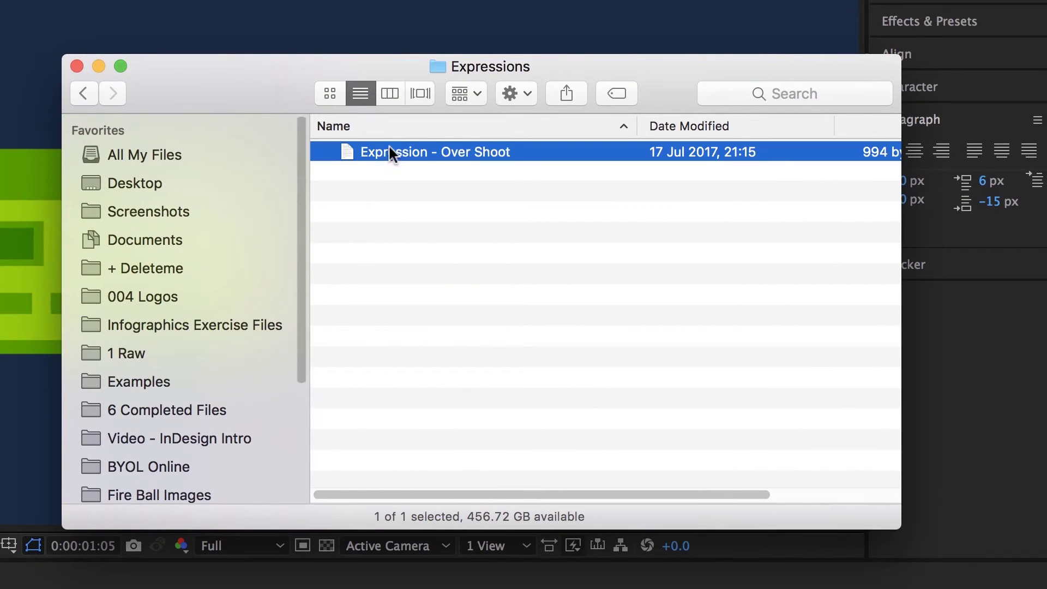
{"action": "double_click", "coordinate": [348, 148]}
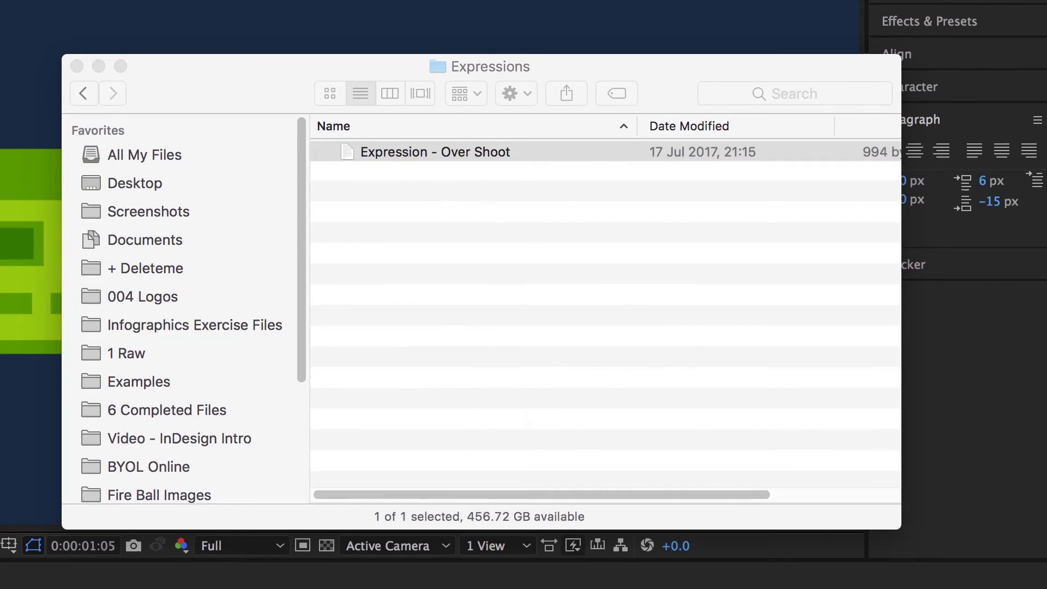
{"action": "key", "text": "super+a"}
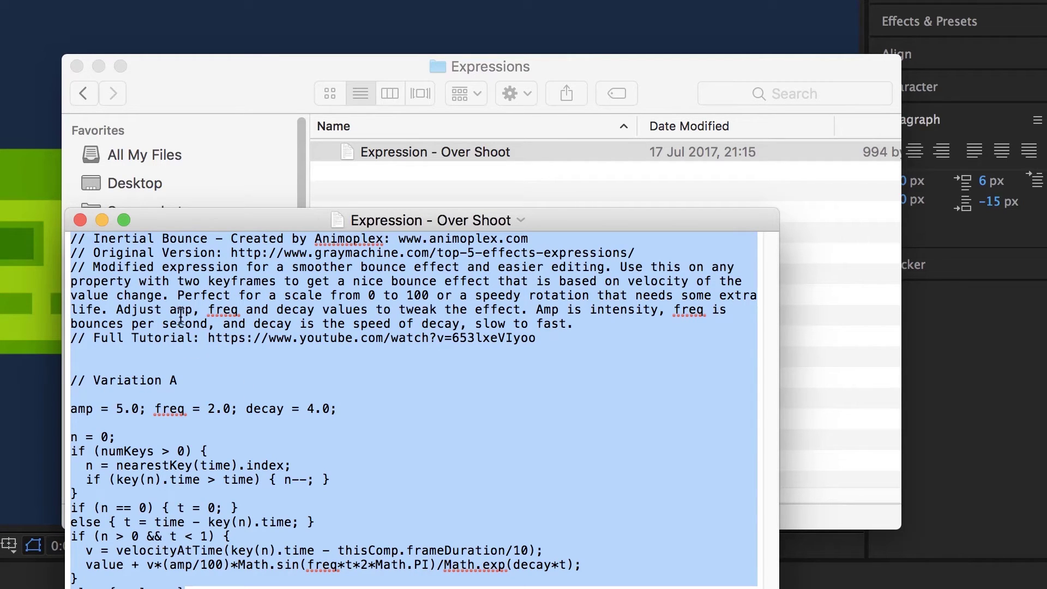
{"action": "left_click", "coordinate": [11, 402]}
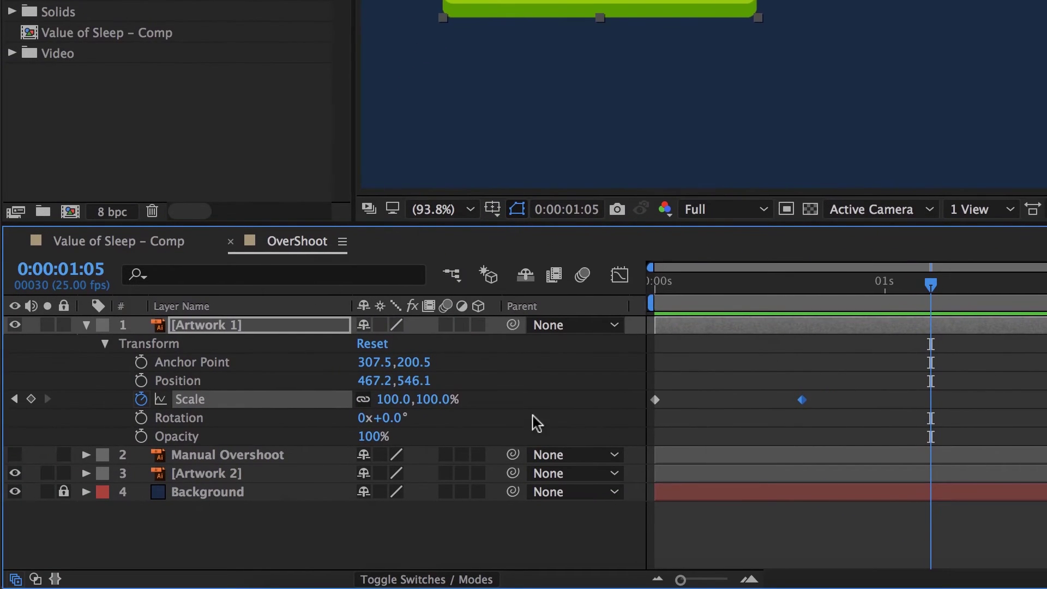
- Add an expression to Artwork 1's Scale and replace the default transform.scale text with the copied overshoot expression
{"action": "left_click", "coordinate": [719, 384]}
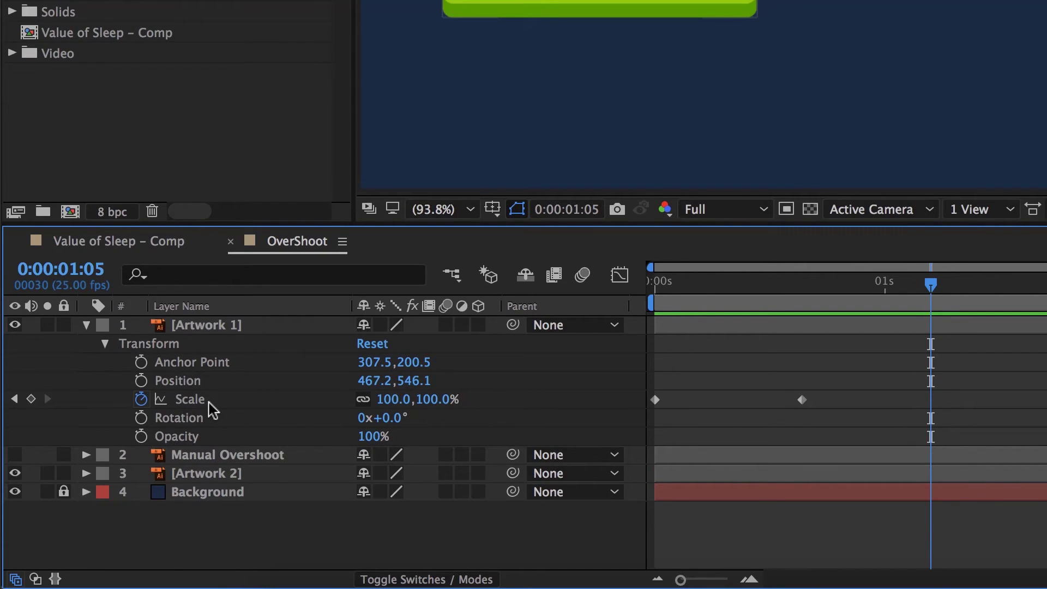
{"action": "left_click", "coordinate": [141, 398], "text": "alt"}
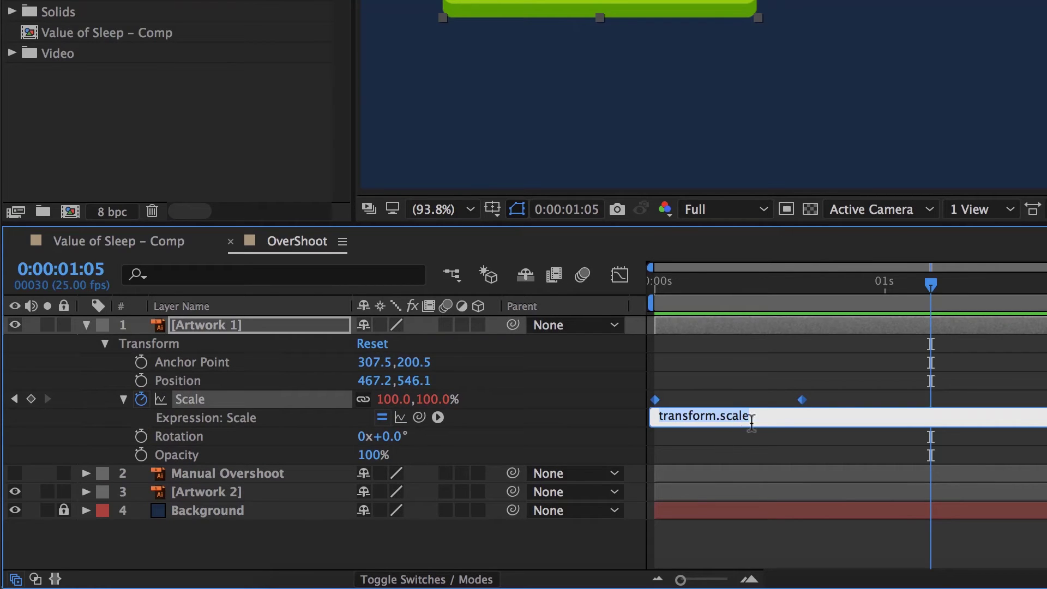
{"action": "left_click", "coordinate": [774, 418]}
{"action": "left_click_drag", "start_coordinate": [783, 419], "coordinate": [649, 420]}
{"action": "key", "text": "BackSpace"}
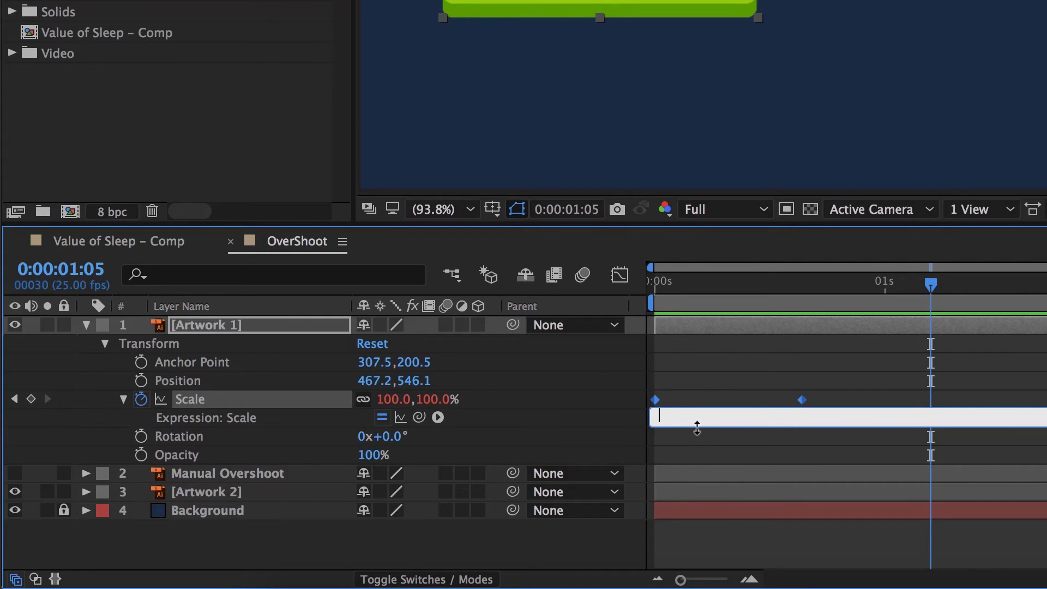
{"action": "key", "text": "super+v"}
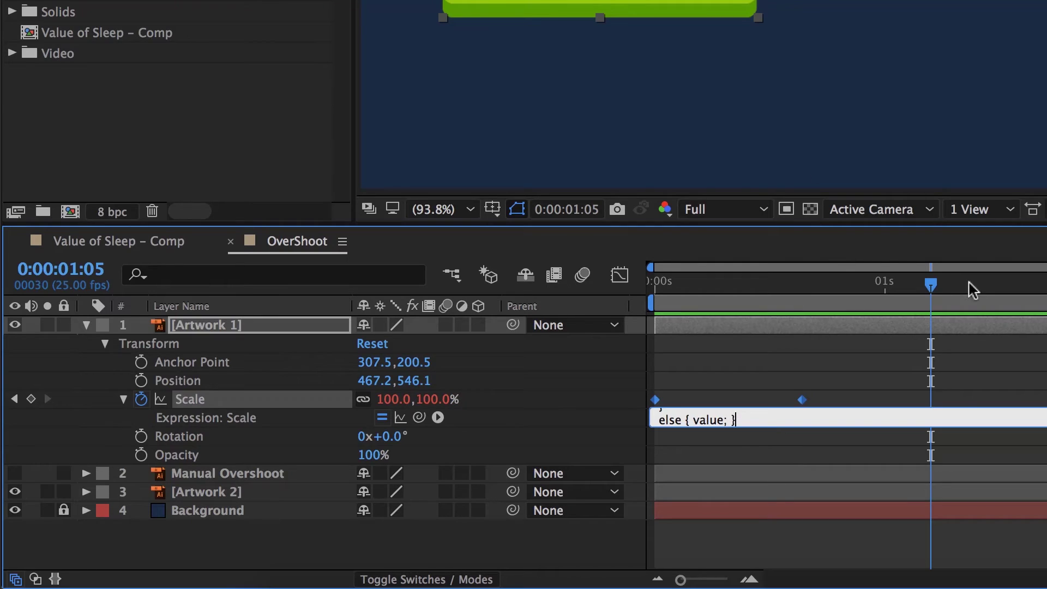
{"action": "left_click", "coordinate": [1017, 349]}
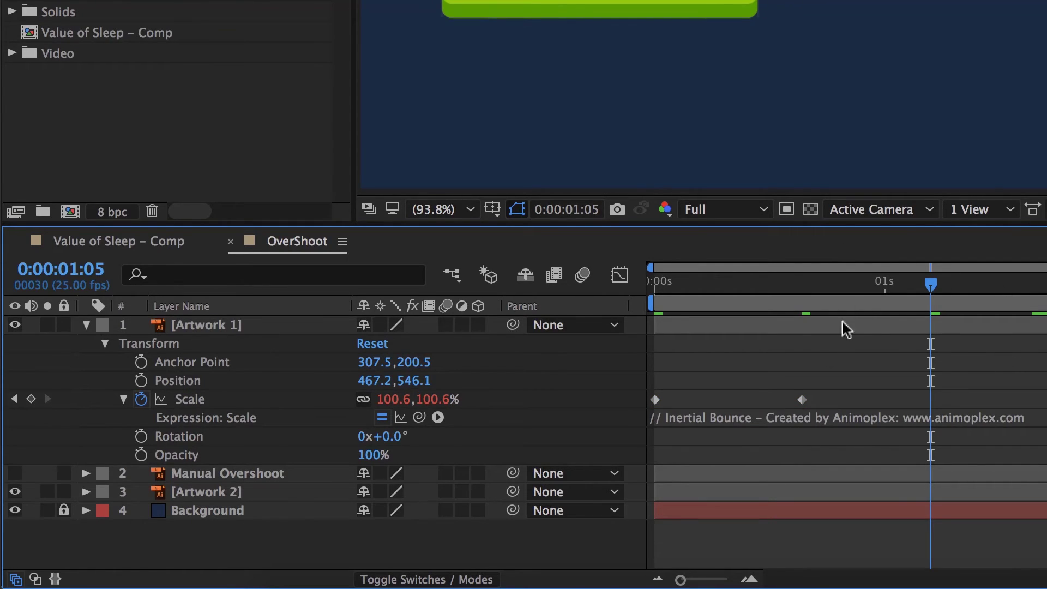
- Preview the Artwork 1 overshoot animation from the start of the composition
{"action": "left_click_drag", "start_coordinate": [896, 288], "coordinate": [647, 285]}
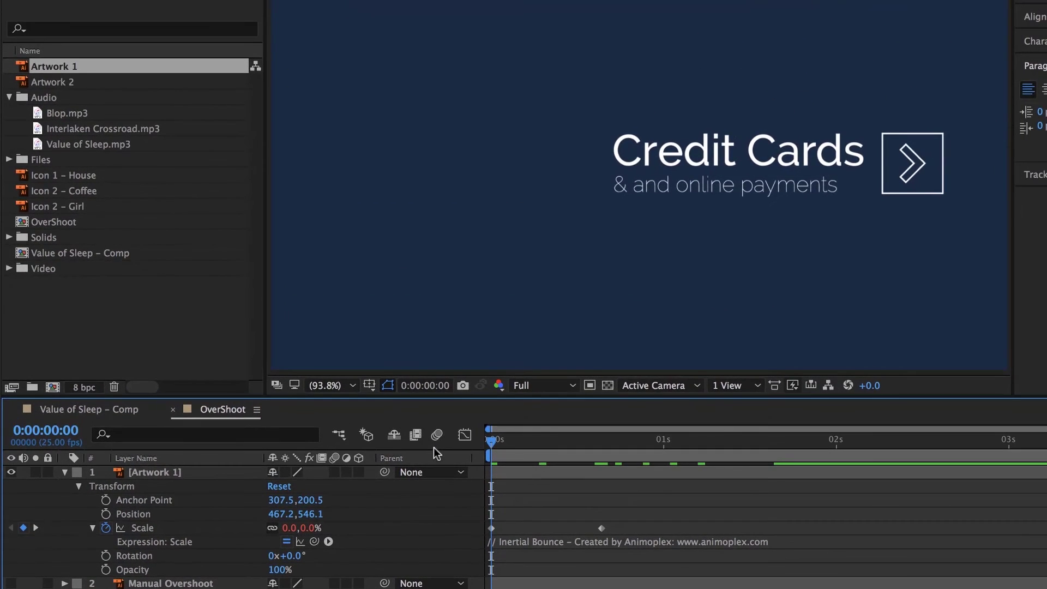
{"action": "key", "text": "space"}
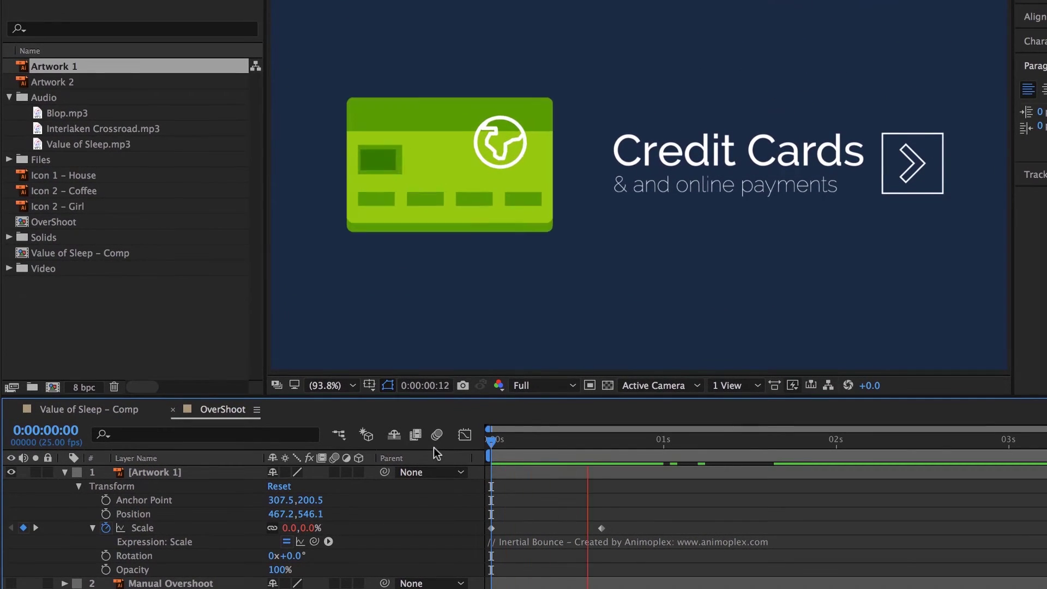
{"action": "key", "text": "space"}
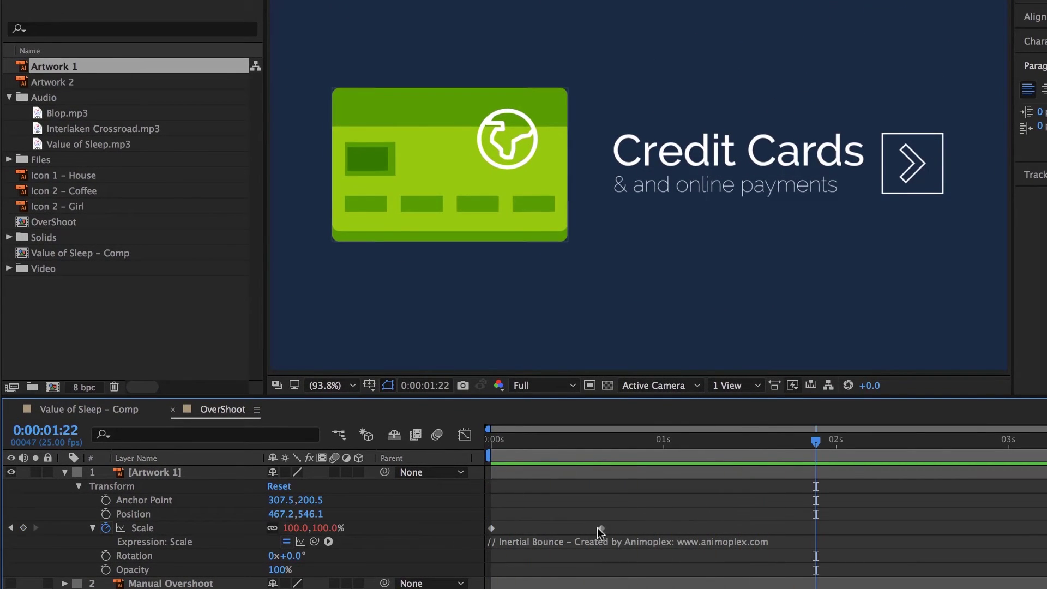
- Speed up the Artwork 1 overshoot by moving its second Scale keyframe to about 0:00:00:05, previewing from the start
{"action": "left_click_drag", "start_coordinate": [599, 528], "coordinate": [553, 528]}
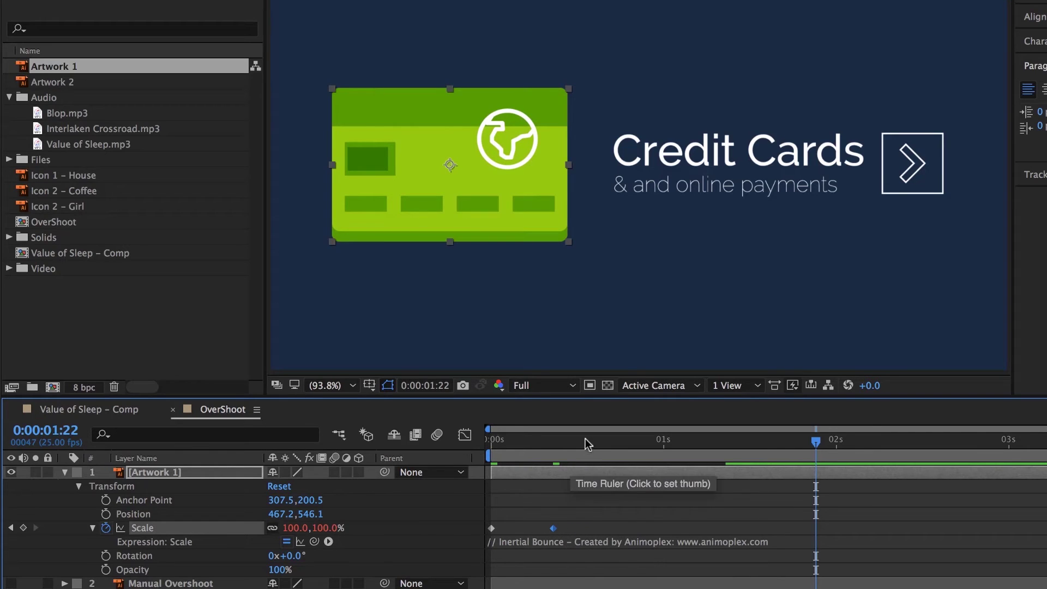
{"action": "key", "text": "Home"}
{"action": "key", "text": "space"}
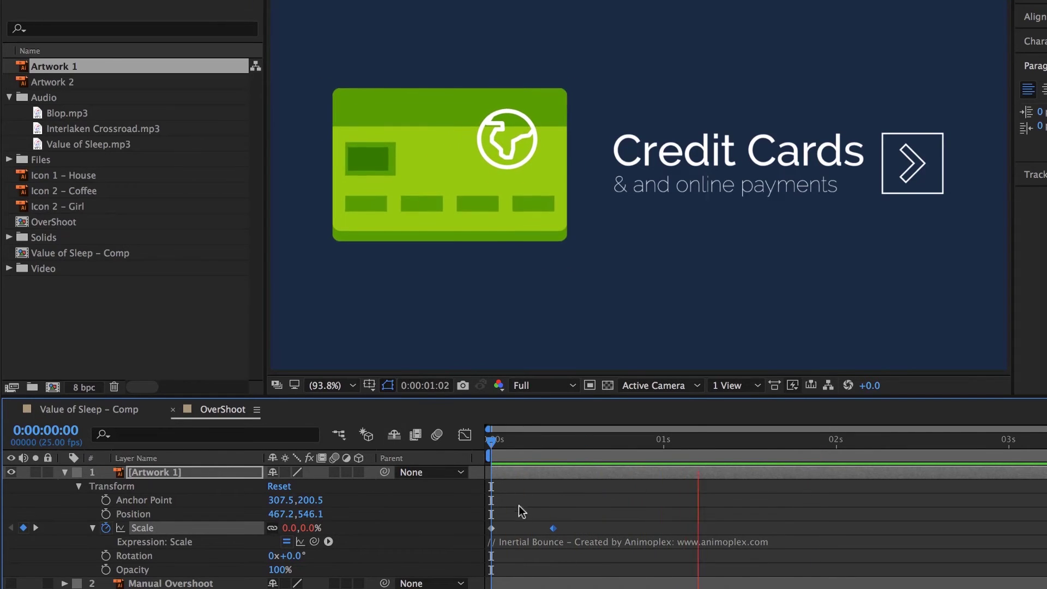
{"action": "left_click_drag", "start_coordinate": [552, 528], "coordinate": [525, 529]}
{"action": "key", "text": "Home"}
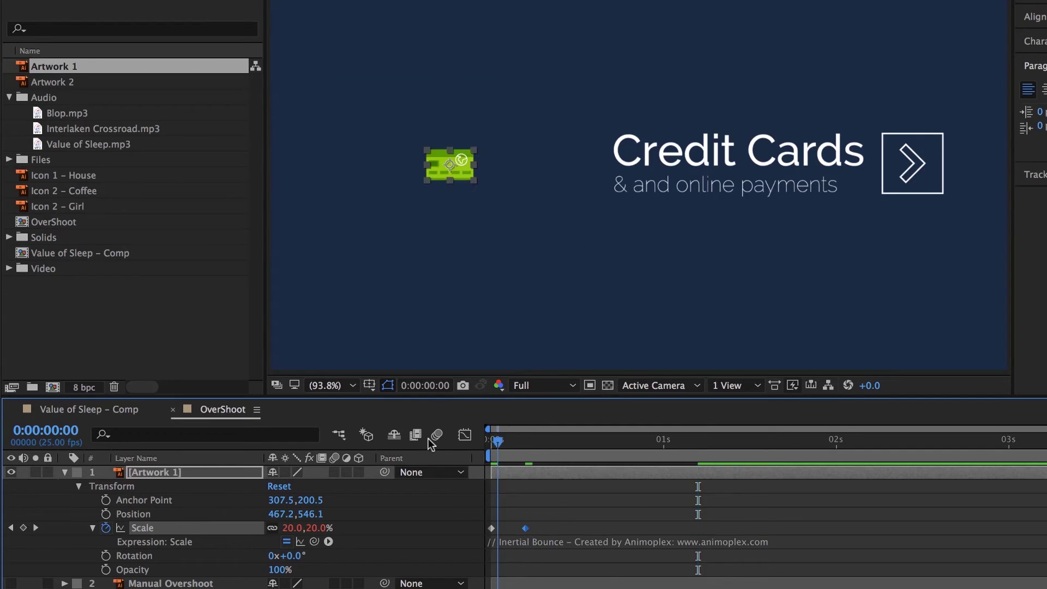
{"action": "key", "text": "space"}
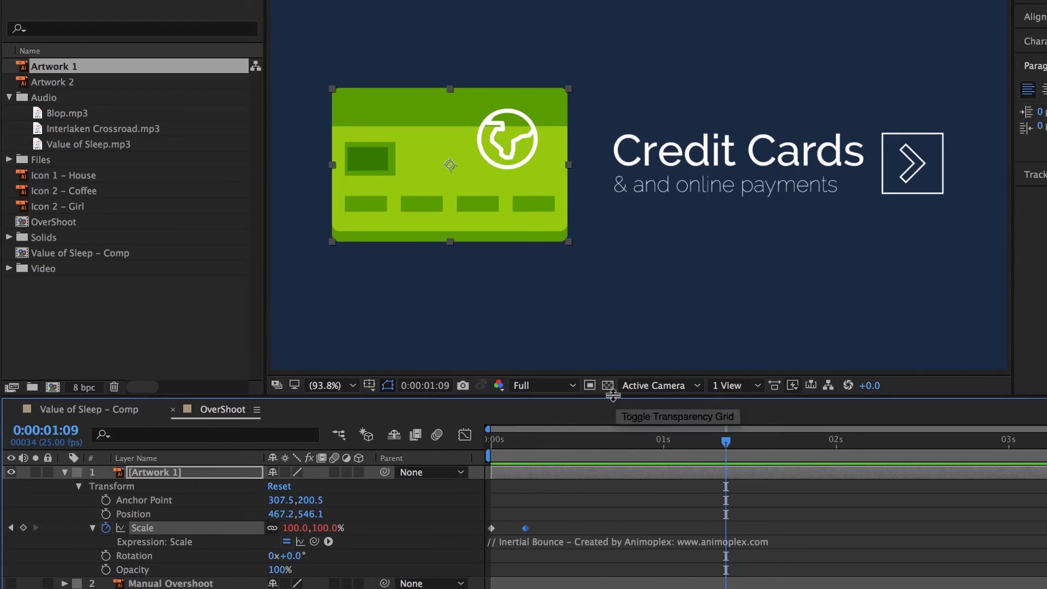
{"action": "key", "text": "Home"}
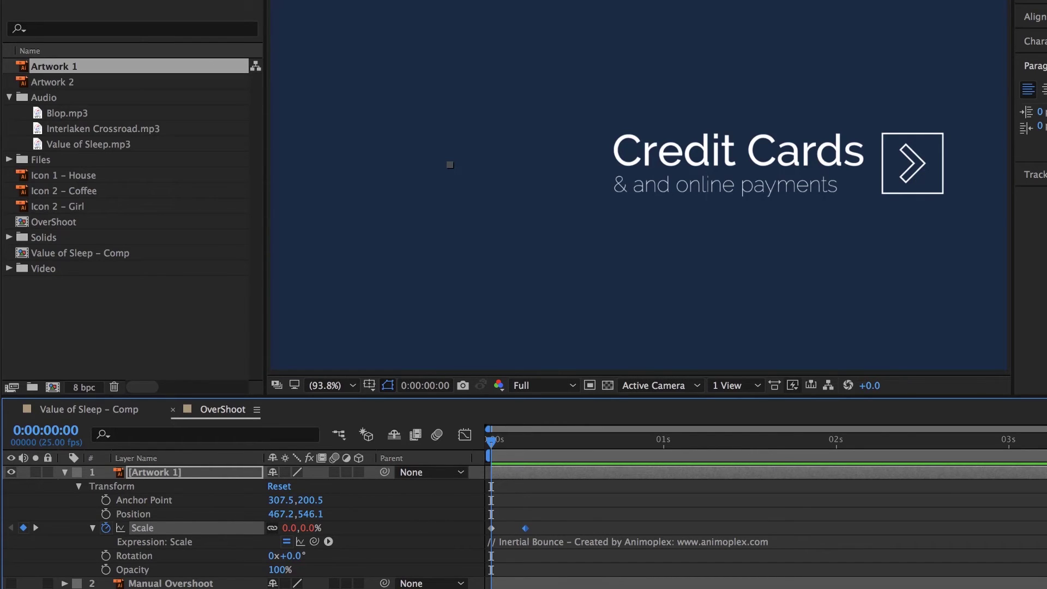
{"action": "left_click", "coordinate": [545, 526]}
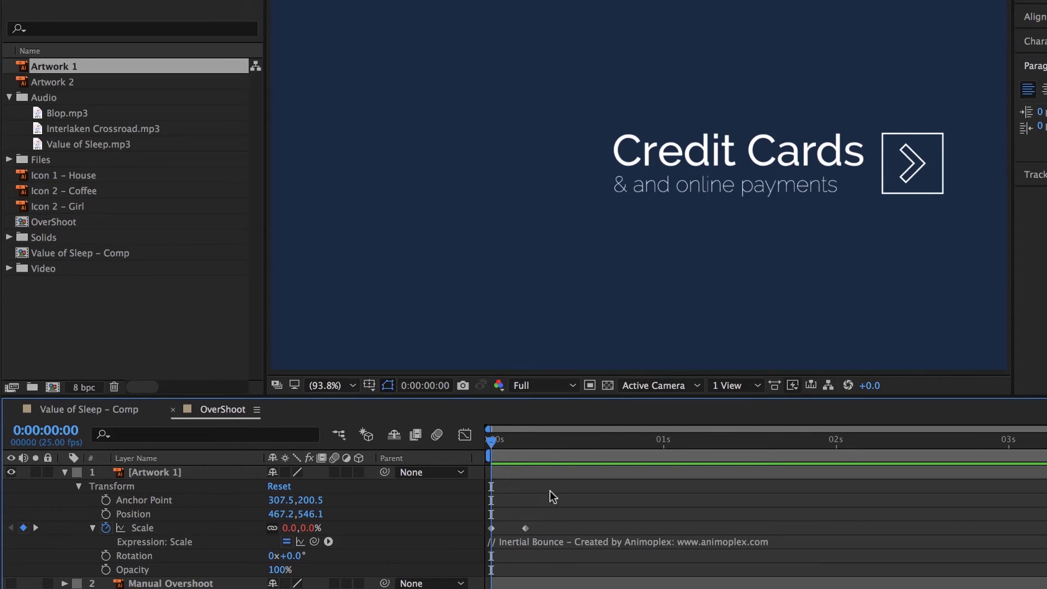
{"action": "left_click", "coordinate": [523, 528]}
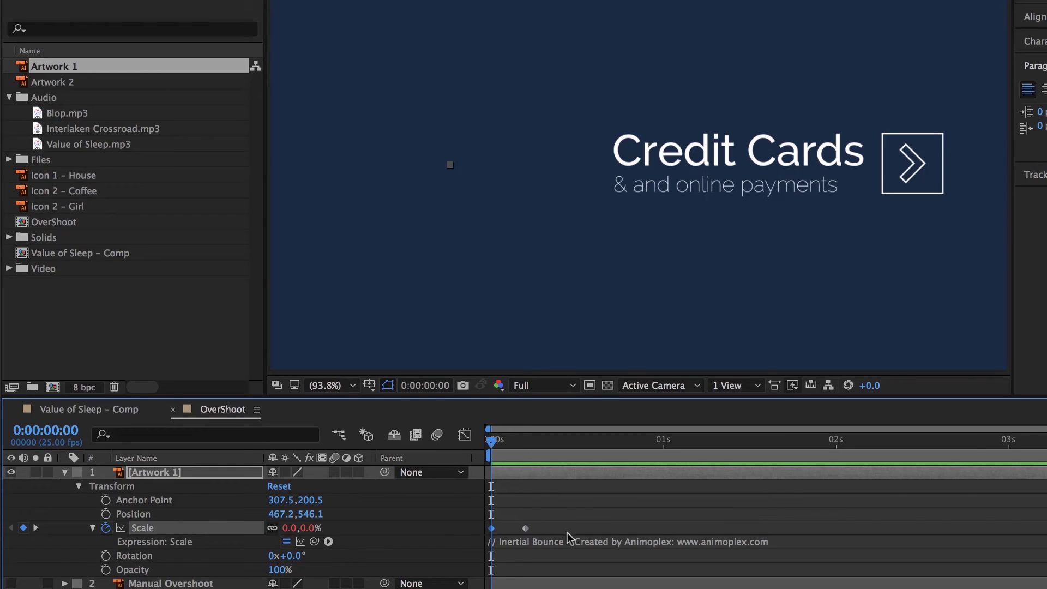
{"action": "left_click", "coordinate": [774, 194]}
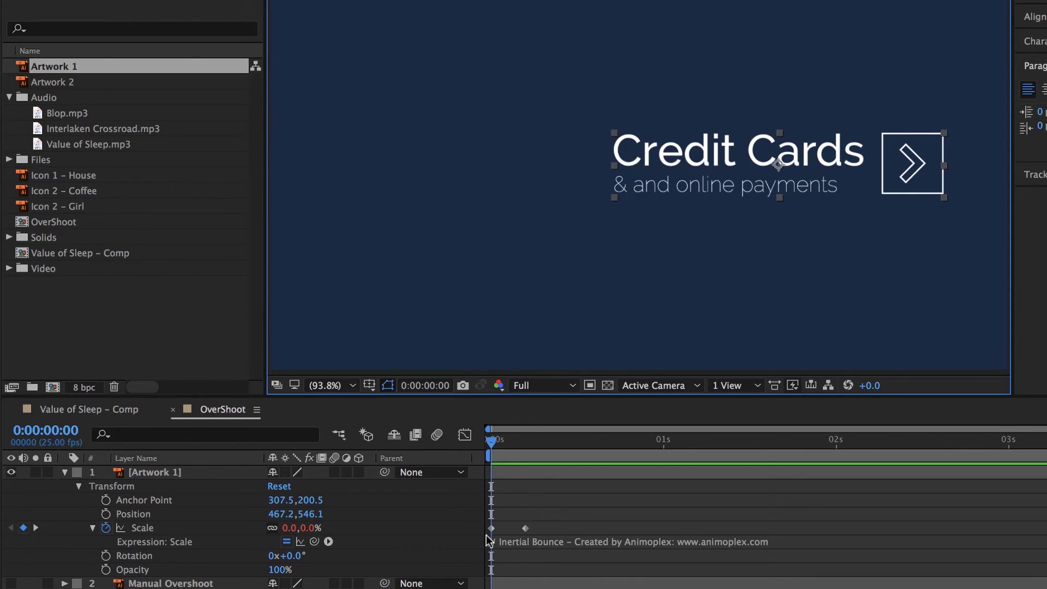
{"action": "left_click", "coordinate": [630, 456]}
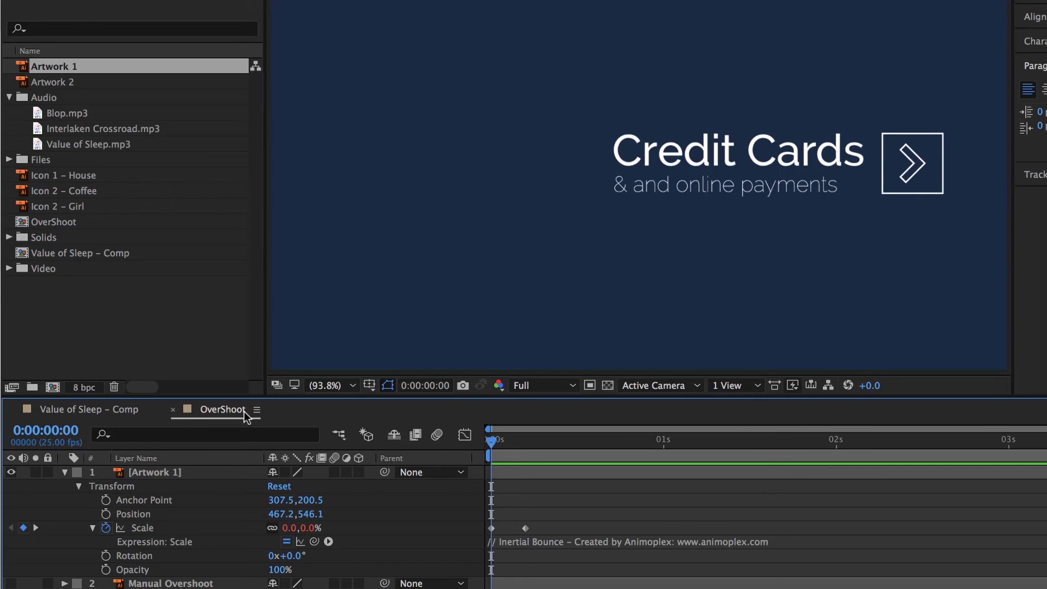
- Close the OverShoot composition and show only the Scale property of Icon 1 – House at 0:00:06:05 in Value of Sleep – Comp
{"action": "left_click", "coordinate": [173, 409]}
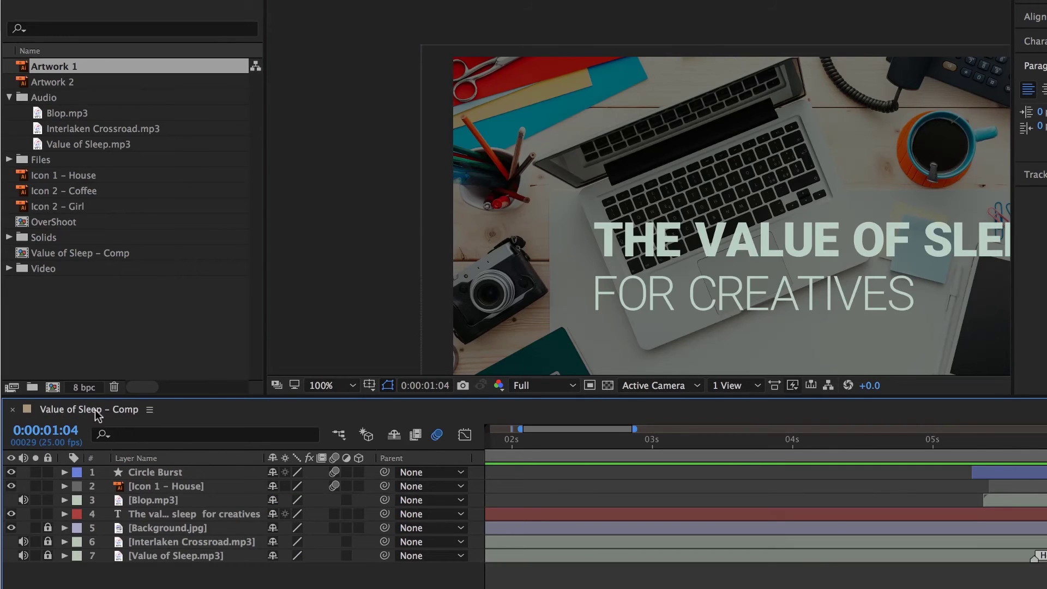
{"action": "left_click", "coordinate": [186, 486]}
{"action": "left_click_drag", "start_coordinate": [981, 444], "coordinate": [1036, 445]}
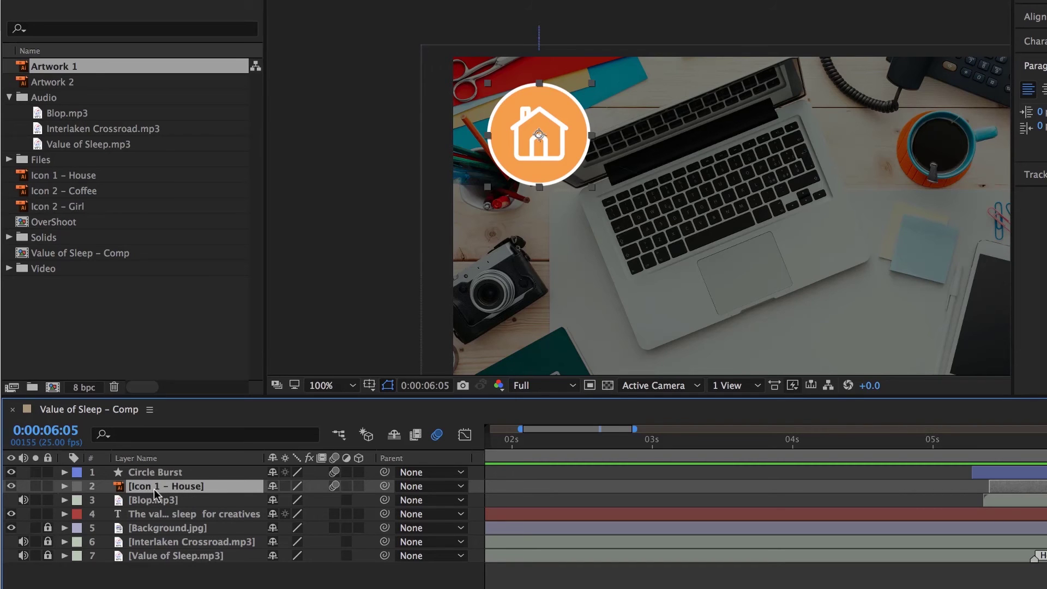
{"action": "key", "text": "s"}
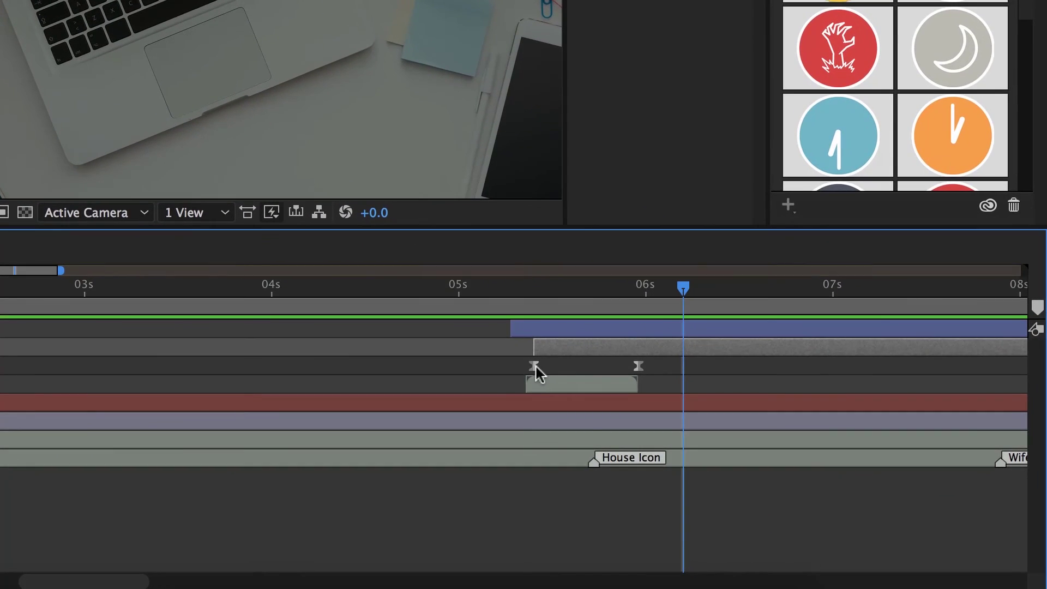
- Convert both eased Scale keyframes of Icon 1 – House to linear keyframes
{"action": "left_click", "coordinate": [534, 365]}
{"action": "left_click", "coordinate": [638, 366]}
{"action": "mouse_move", "coordinate": [533, 371]}
{"action": "left_click", "coordinate": [535, 367]}
{"action": "left_click", "coordinate": [535, 385]}
{"action": "left_click", "coordinate": [639, 366], "text": "super"}
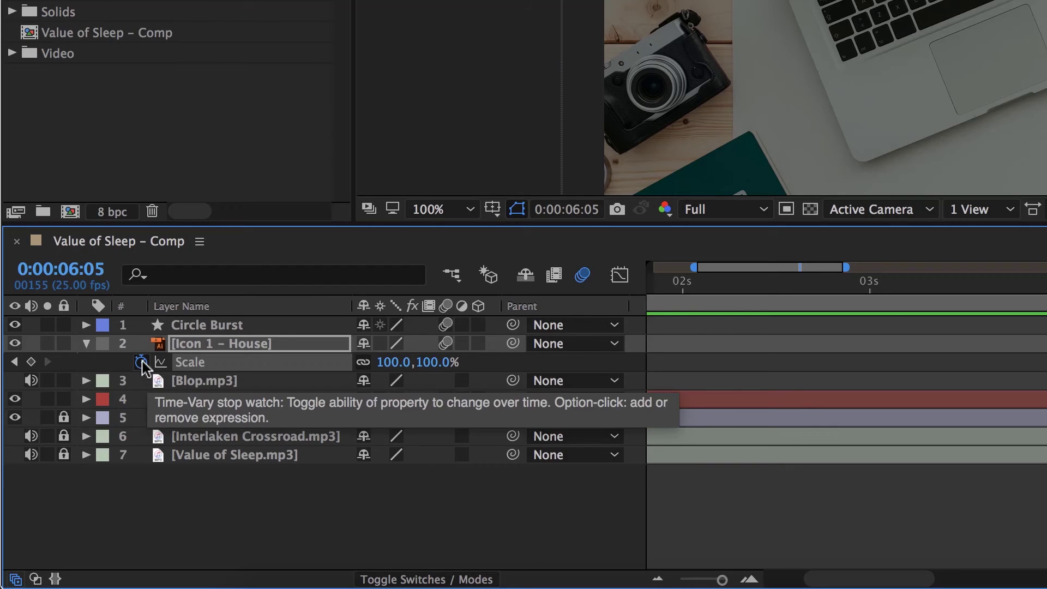
- Add an expression to the Scale of Icon 1 – House and replace its default text with the copied overshoot expression
{"action": "left_click", "coordinate": [141, 362], "text": "alt"}
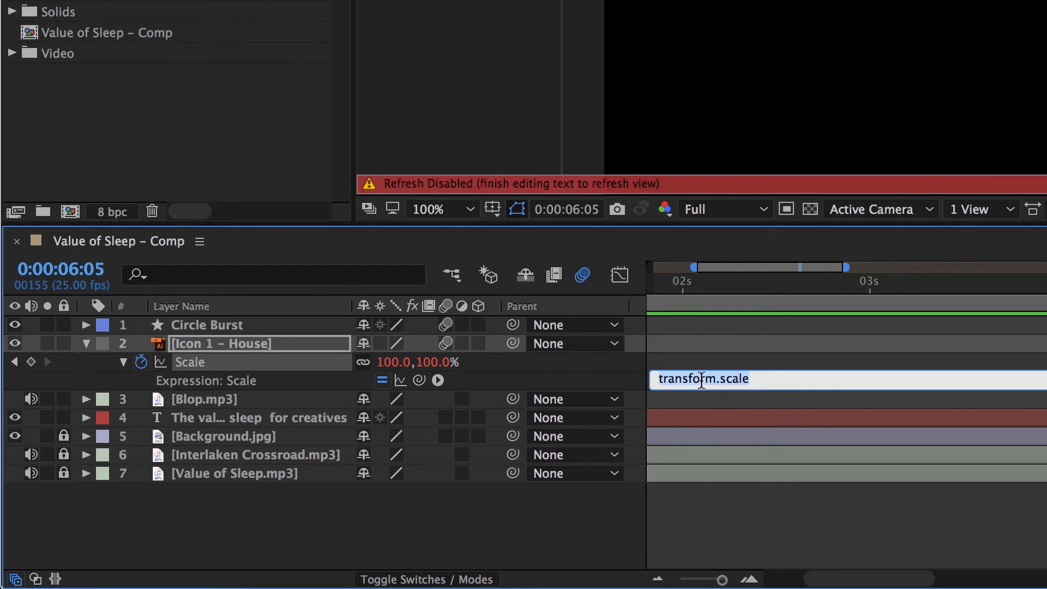
{"action": "key", "text": "Delete"}
{"action": "key", "text": "super+v"}
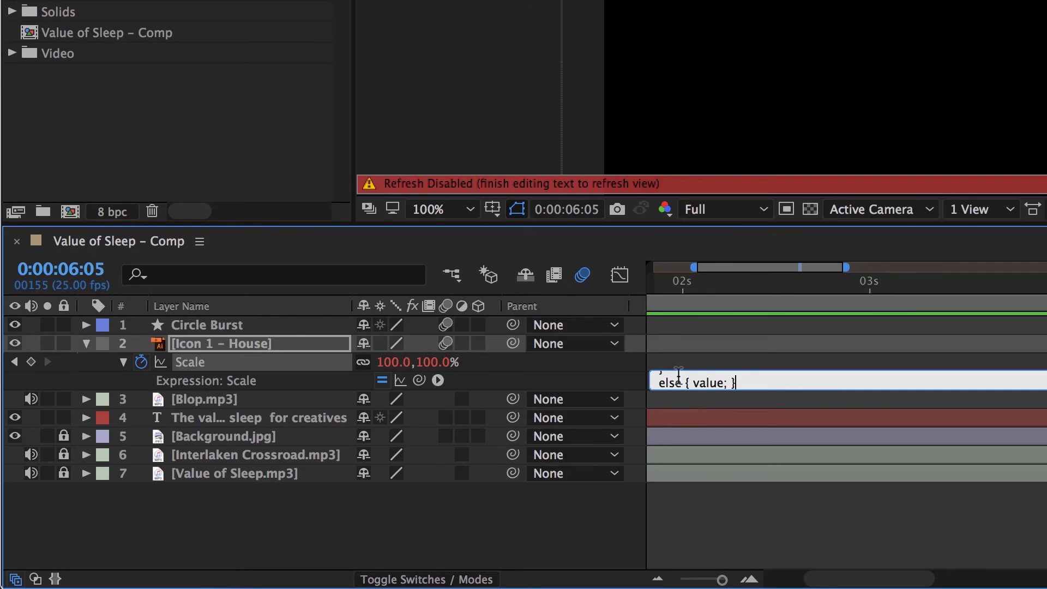
- Preview the house icon's scale animation from 0:00:05:06 and again from 0:00:05:04
{"action": "left_click_drag", "start_coordinate": [1035, 416], "coordinate": [799, 469]}
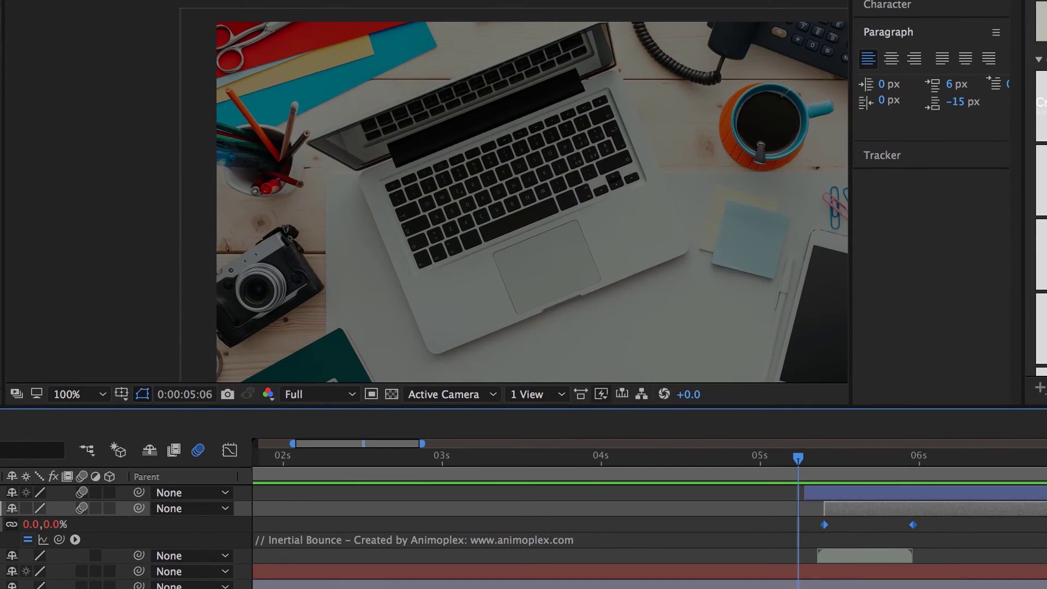
{"action": "key", "text": "space"}
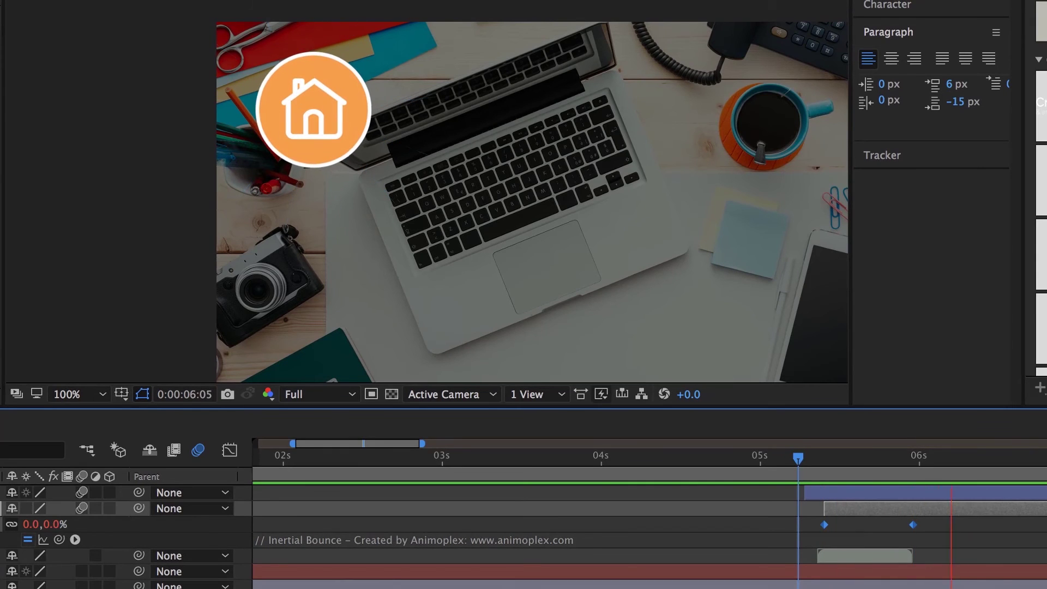
{"action": "left_click_drag", "start_coordinate": [923, 456], "coordinate": [789, 481]}
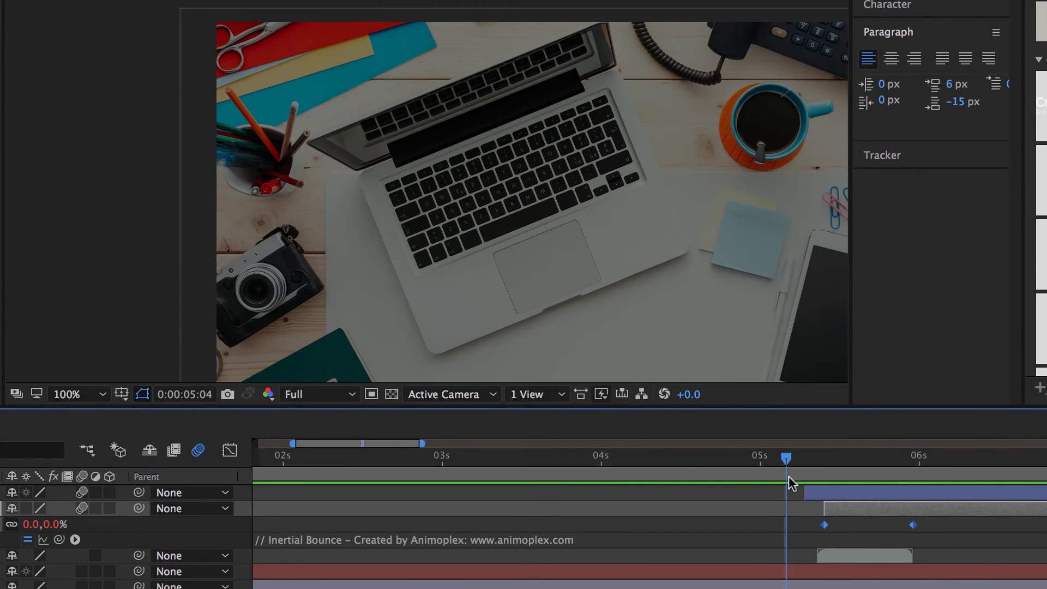
{"action": "key", "text": "space"}
{"action": "key", "text": "space"}
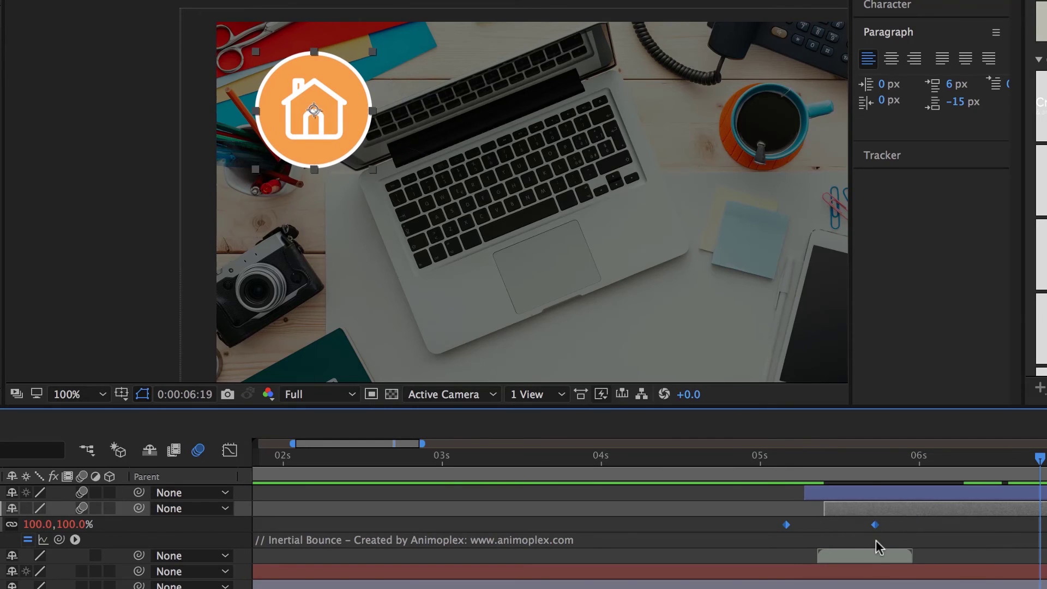
- Move the house icon's second Scale keyframe earlier to about 0:00:05:13, previewing the faster overshoot from just before the icon appears
{"action": "left_click_drag", "start_coordinate": [912, 524], "coordinate": [854, 524]}
{"action": "left_click_drag", "start_coordinate": [844, 477], "coordinate": [810, 473]}
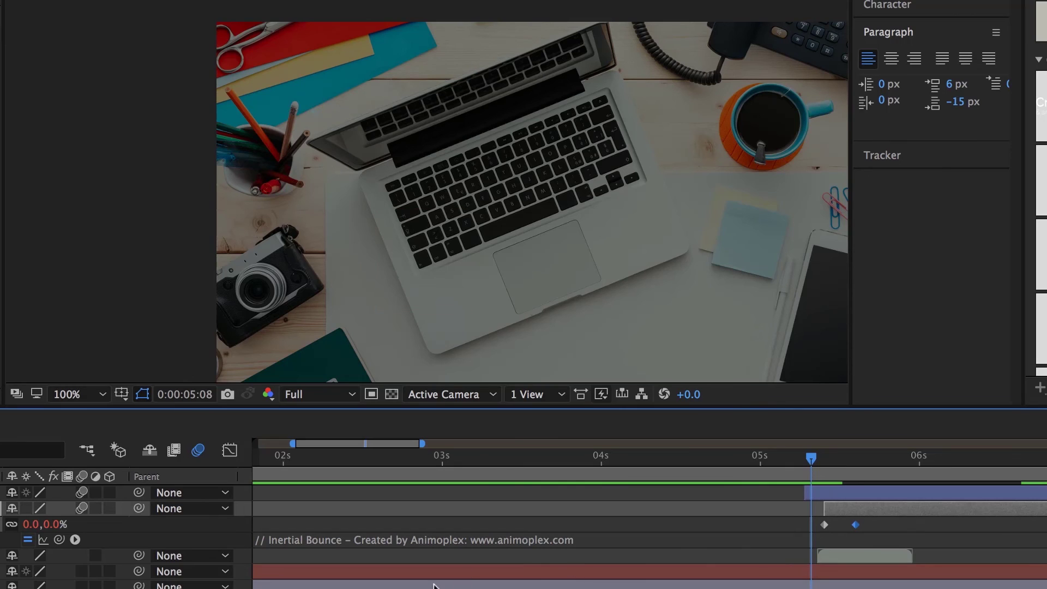
{"action": "key", "text": "space"}
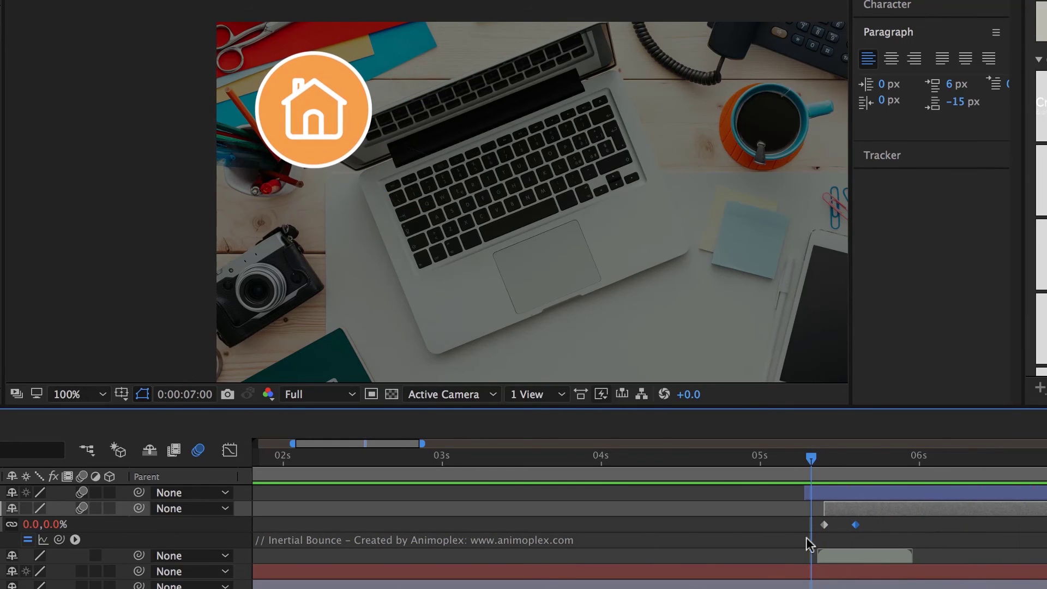
{"action": "left_click_drag", "start_coordinate": [857, 526], "coordinate": [843, 526]}
{"action": "left_click_drag", "start_coordinate": [857, 461], "coordinate": [792, 462]}
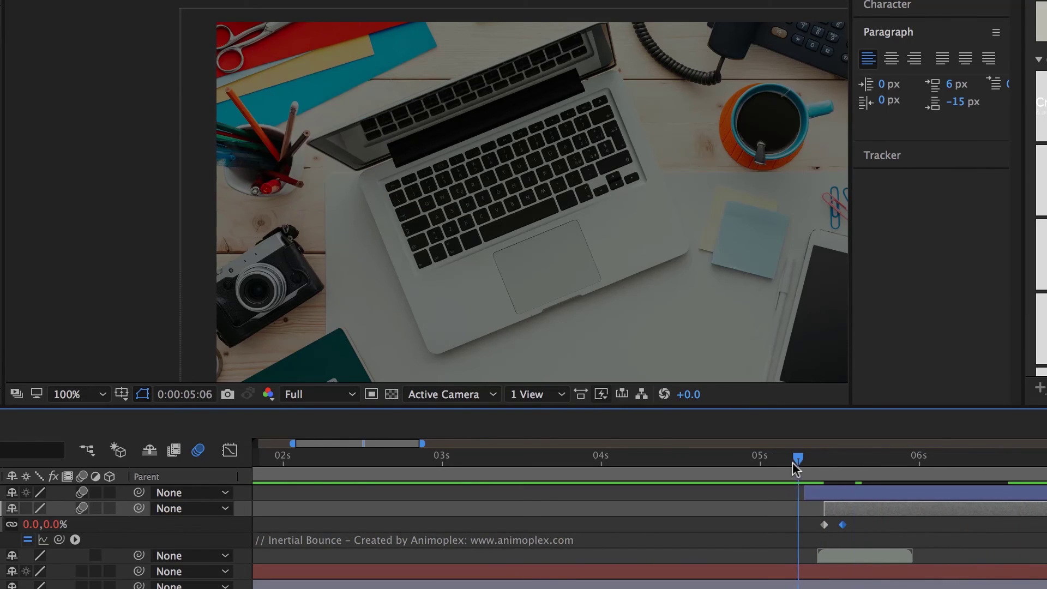
{"action": "key", "text": "space"}
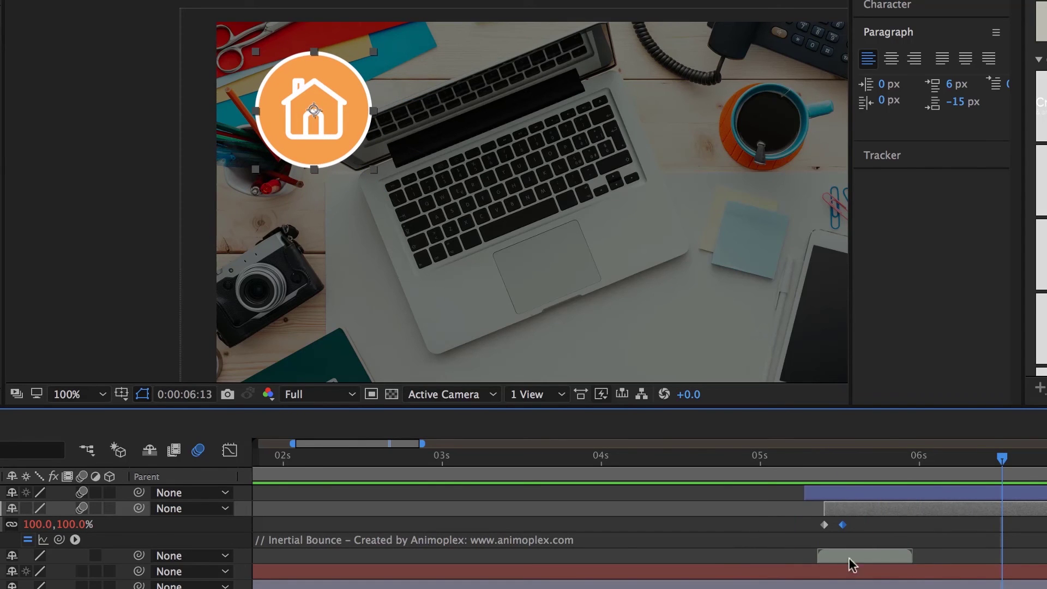
{"action": "left_click_drag", "start_coordinate": [866, 474], "coordinate": [981, 491]}
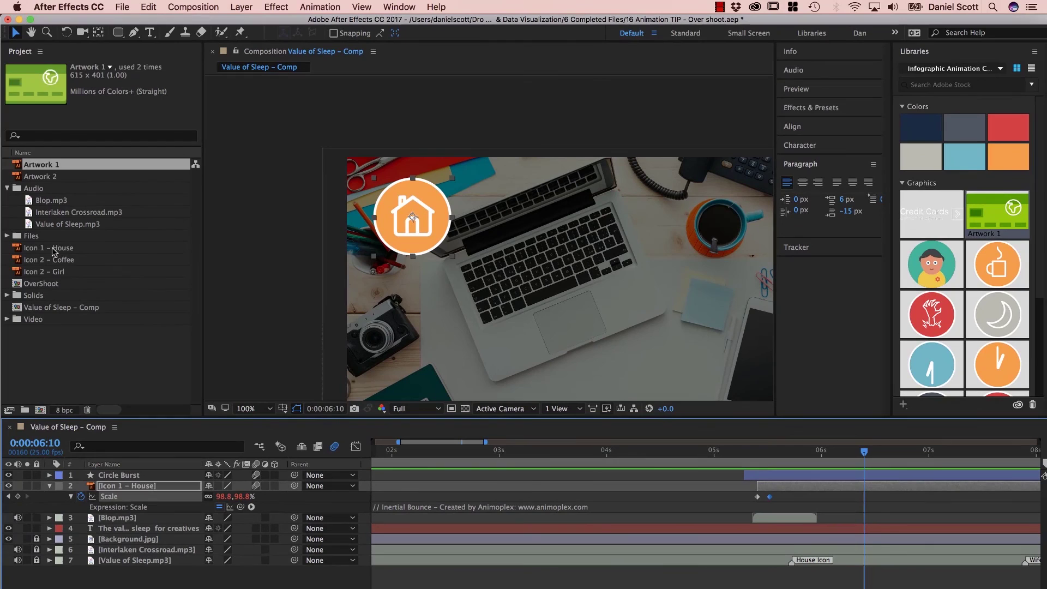
- Move Icon 1 – House, Icon 2 – Coffee and Icon 2 – Girl into the project's Files folder
{"action": "left_click", "coordinate": [53, 248]}
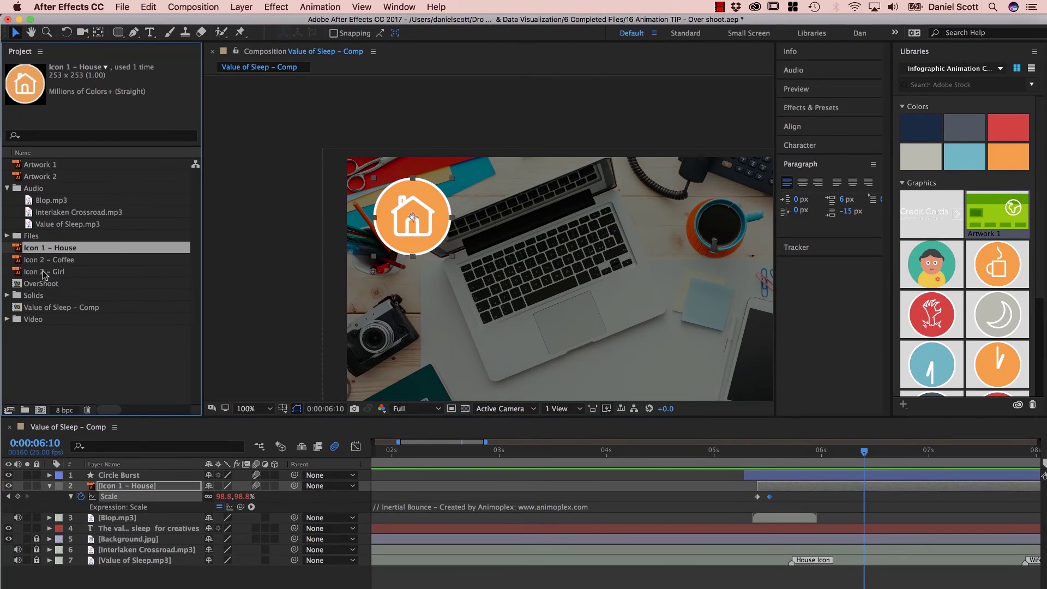
{"action": "left_click", "coordinate": [51, 272], "text": "shift"}
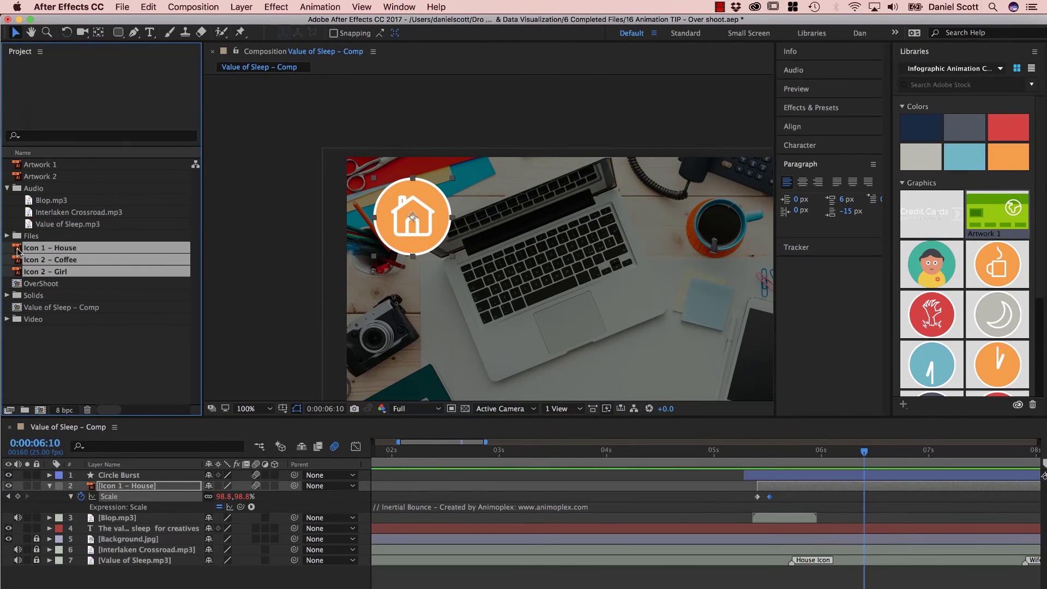
{"action": "left_click_drag", "start_coordinate": [18, 250], "coordinate": [32, 236]}
- Move Artwork 1 and Artwork 2 into the Files folder, then save the project with the Audio folder collapsed
{"action": "left_click", "coordinate": [41, 176]}
{"action": "left_click", "coordinate": [30, 166], "text": "shift"}
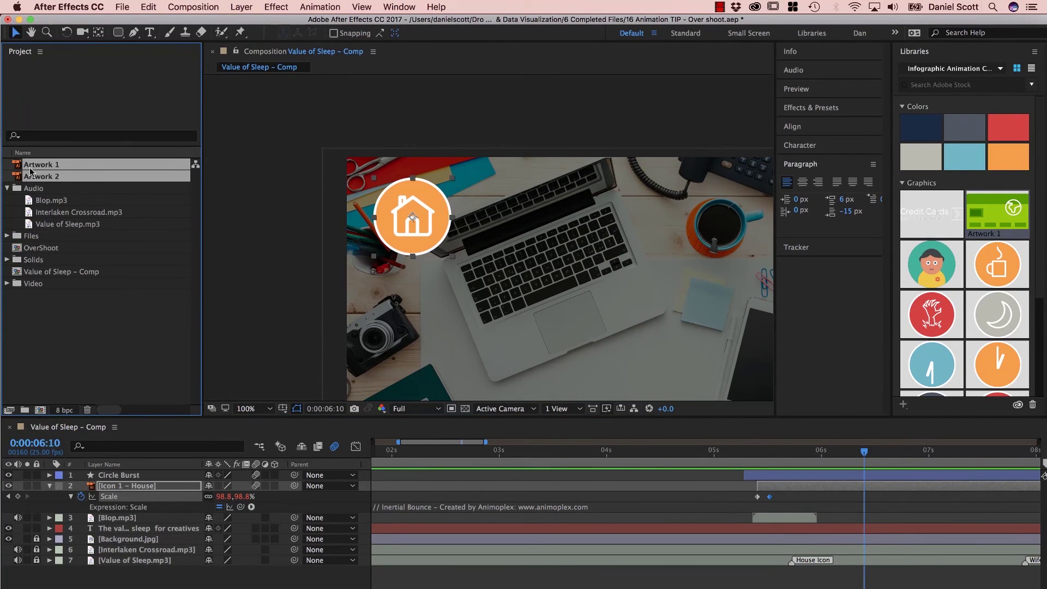
{"action": "left_click_drag", "start_coordinate": [30, 171], "coordinate": [99, 238]}
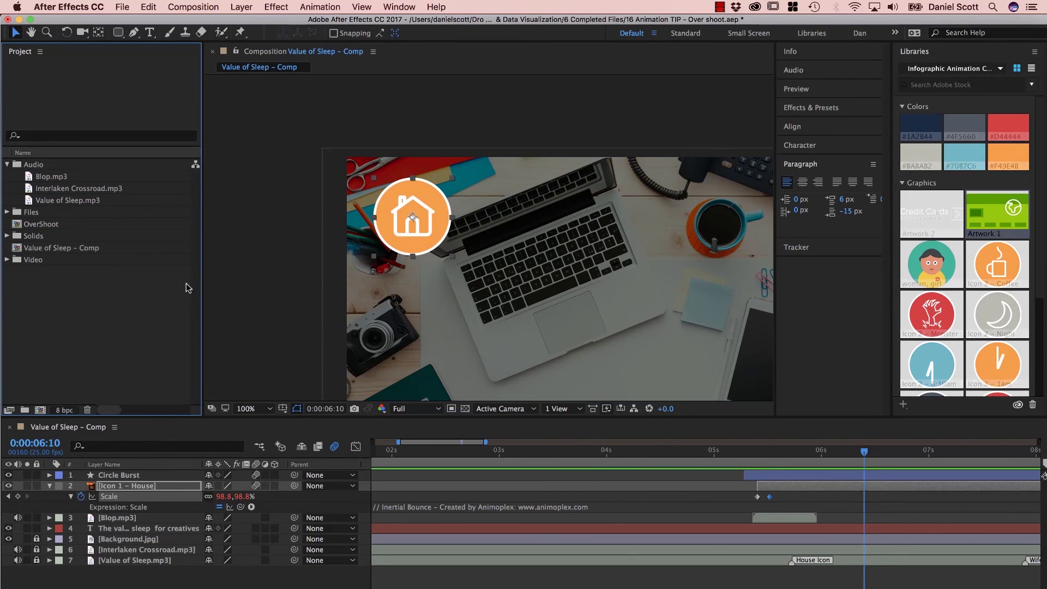
{"action": "left_click", "coordinate": [7, 164]}
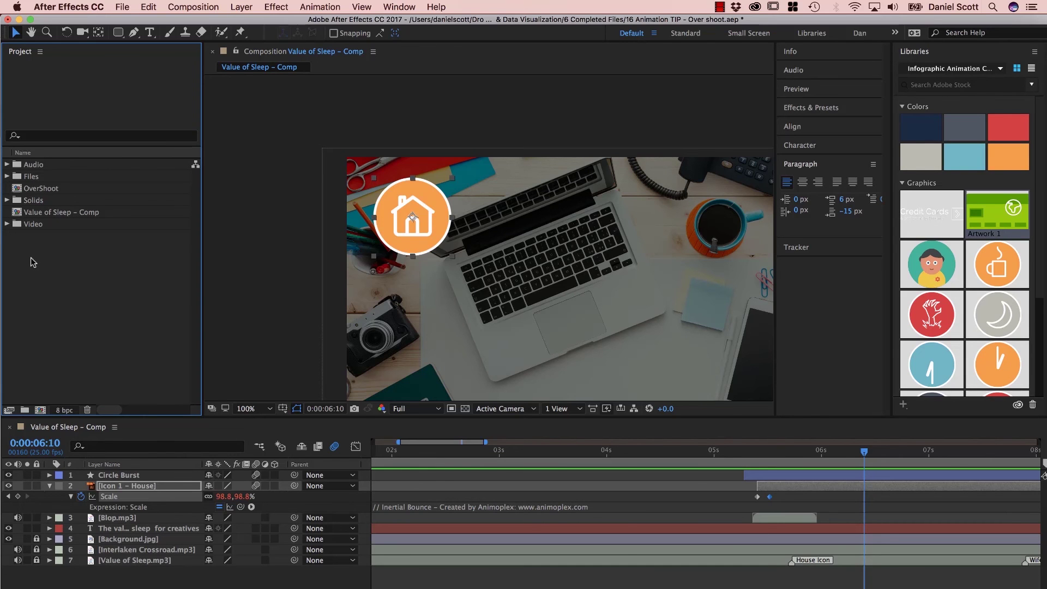
{"action": "key", "text": "super+s"}
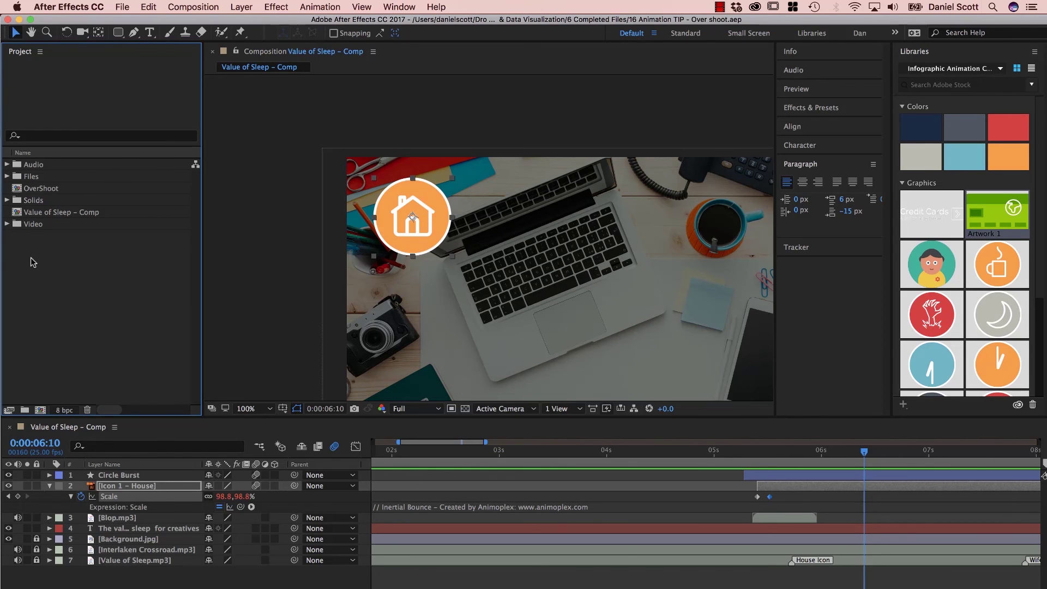